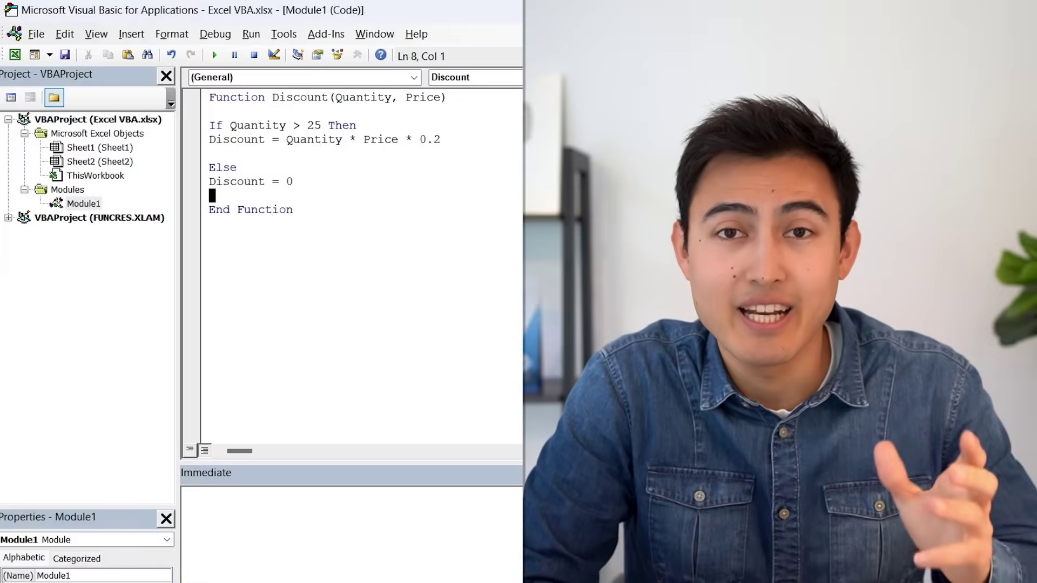
pyautogui.write('End ')
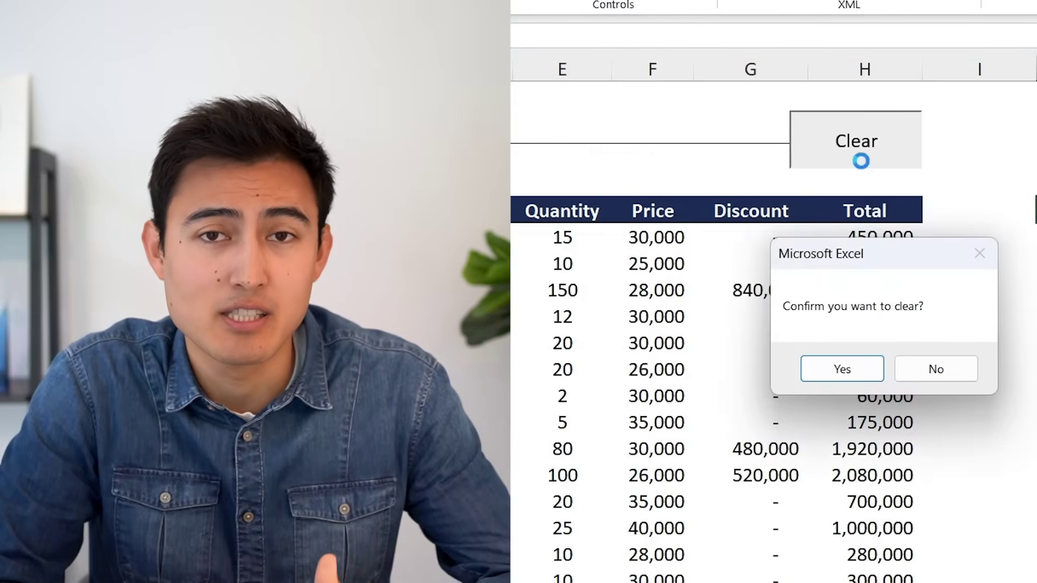
# Confirm Yes to clear the order data, then trigger Send Email
pyautogui.click(847, 365)
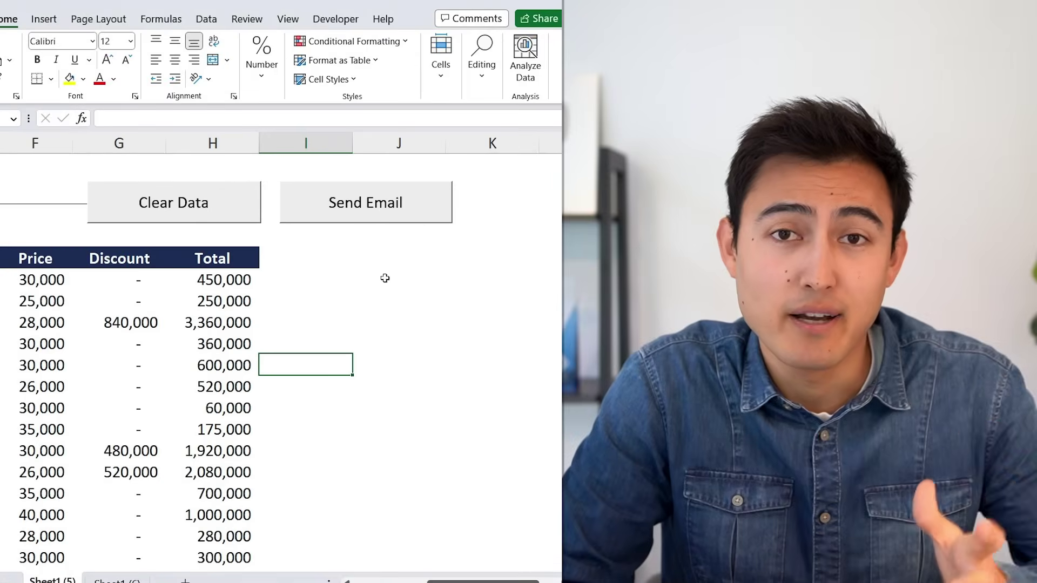
pyautogui.click(373, 205)
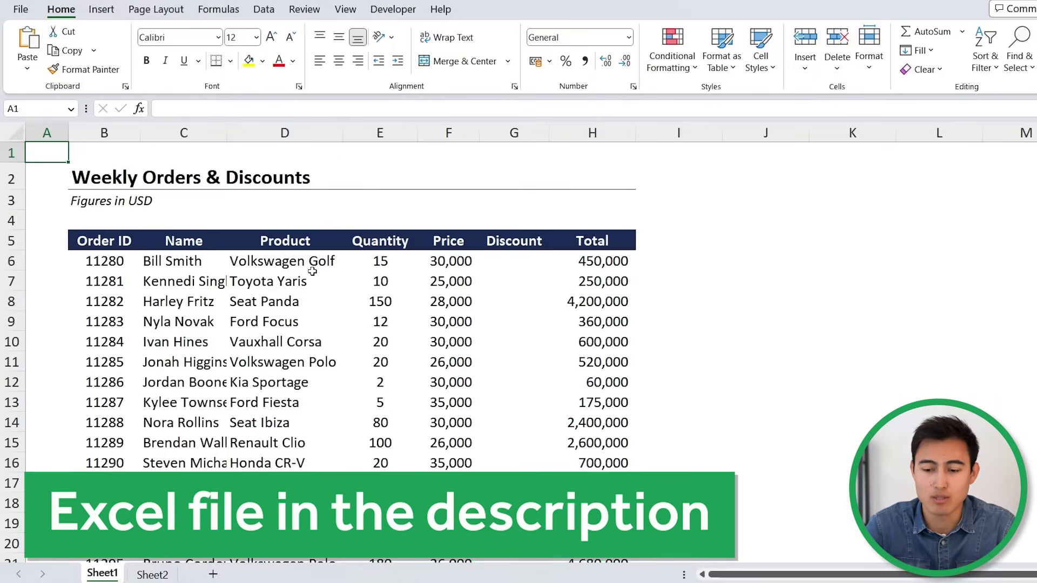
pyautogui.click(121, 263)
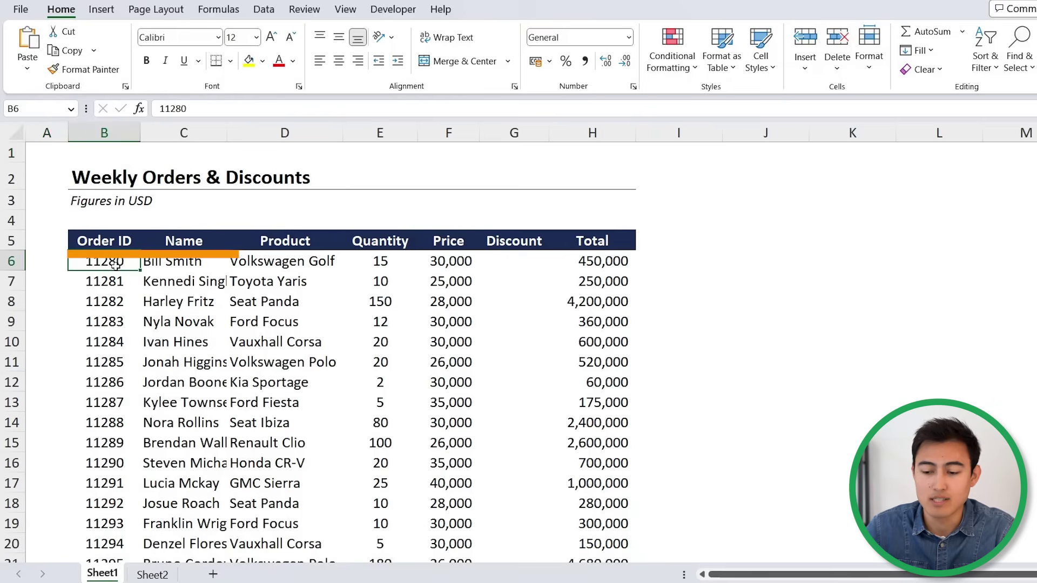
pyautogui.press('Down')
pyautogui.press('Right')
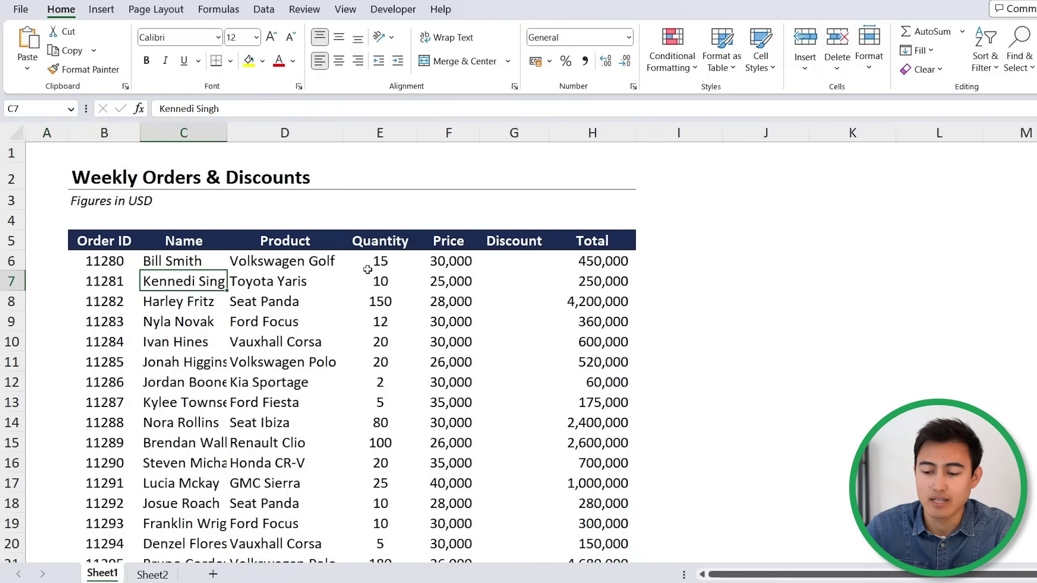
pyautogui.press('Right')
pyautogui.press('Right')
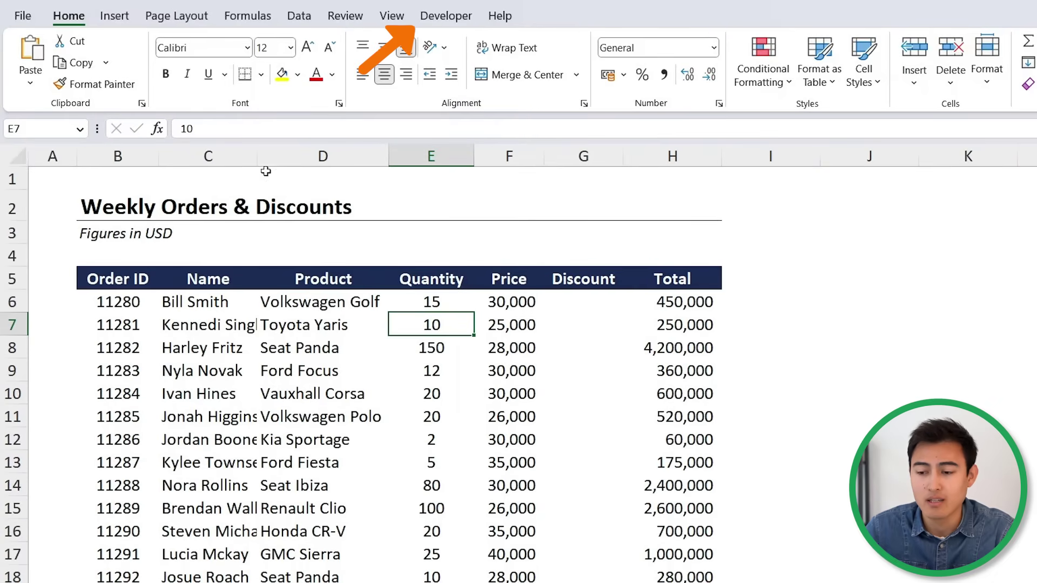
pyautogui.click(449, 16)
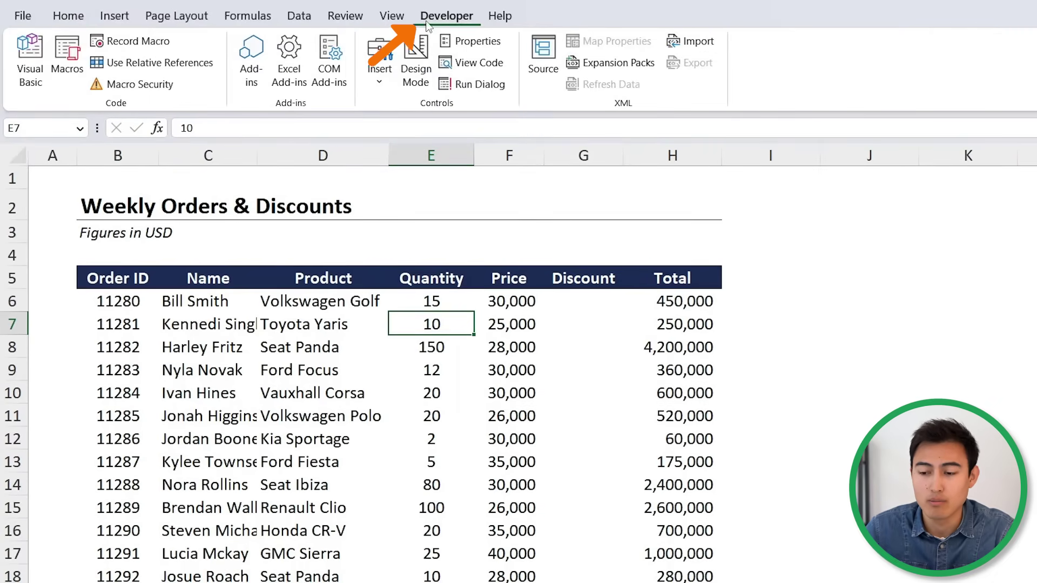
pyautogui.click(68, 15)
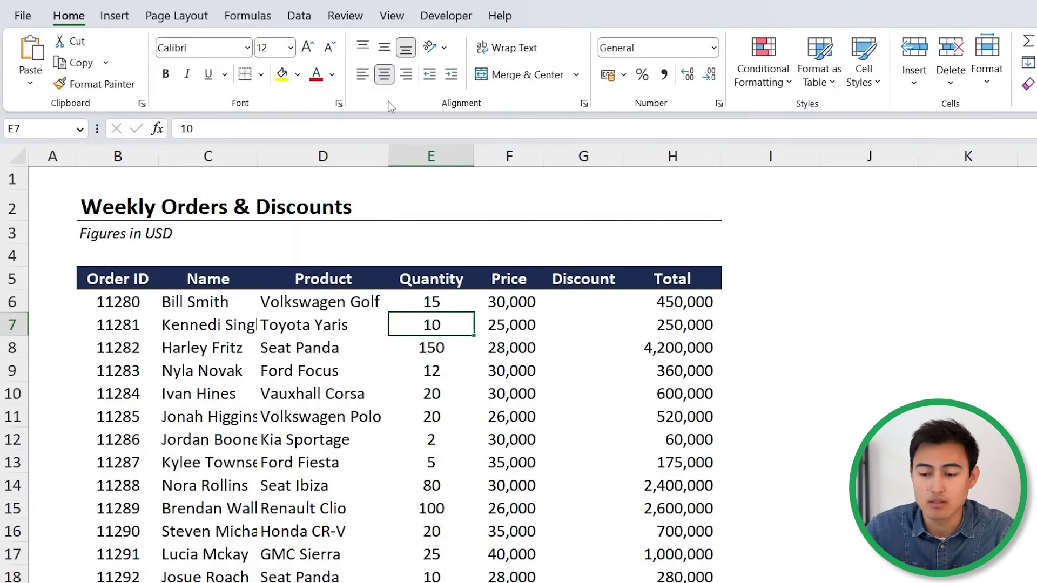
# Enable the Developer tab through Customize the Ribbon and switch to it
pyautogui.rightClick(389, 106)
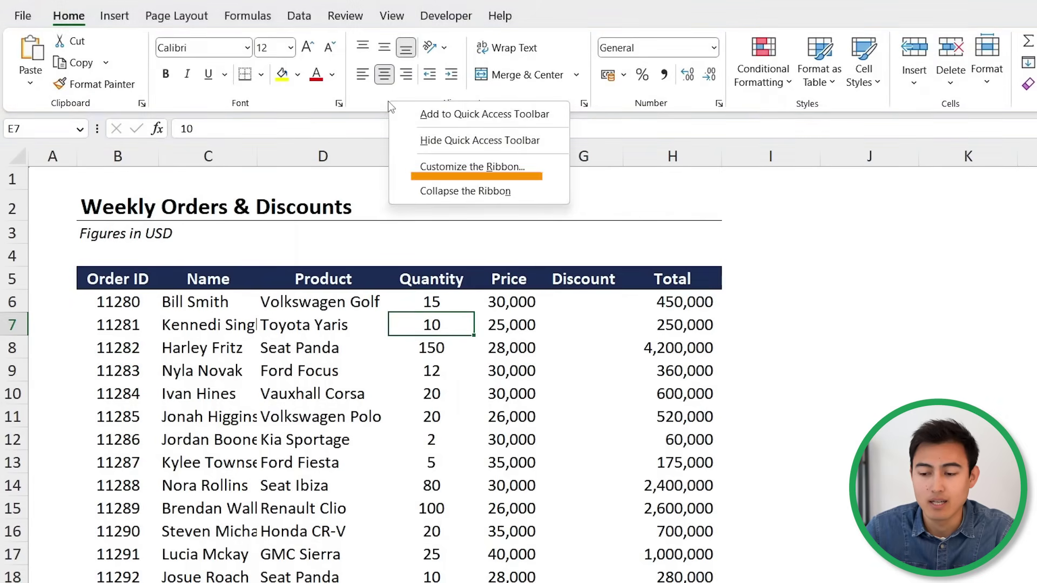
pyautogui.click(472, 167)
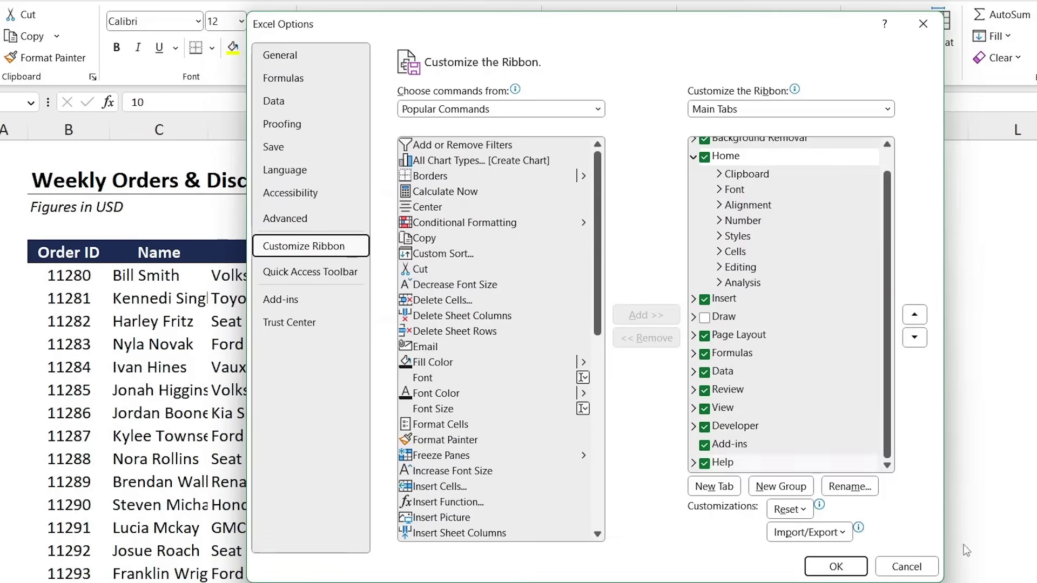
pyautogui.click(838, 568)
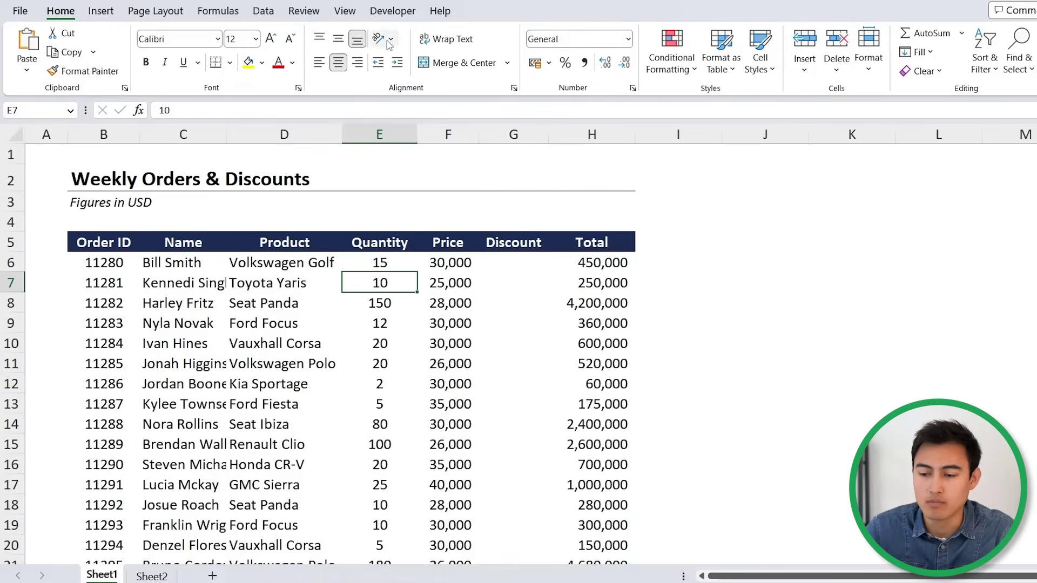
pyautogui.click(393, 10)
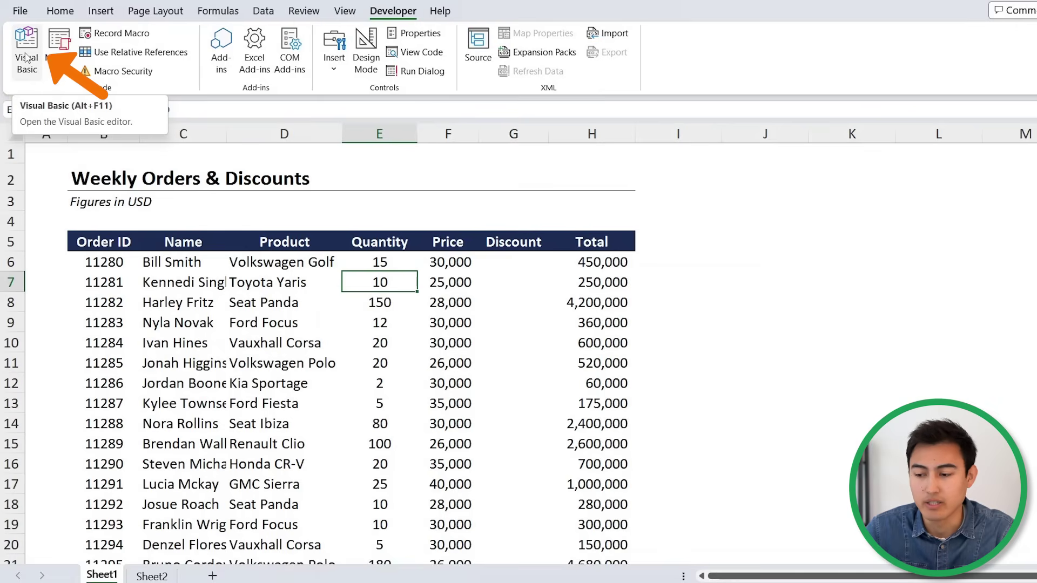
# Launch the Visual Basic editor and insert Module1 from Sheet1's context menu
pyautogui.click(26, 57)
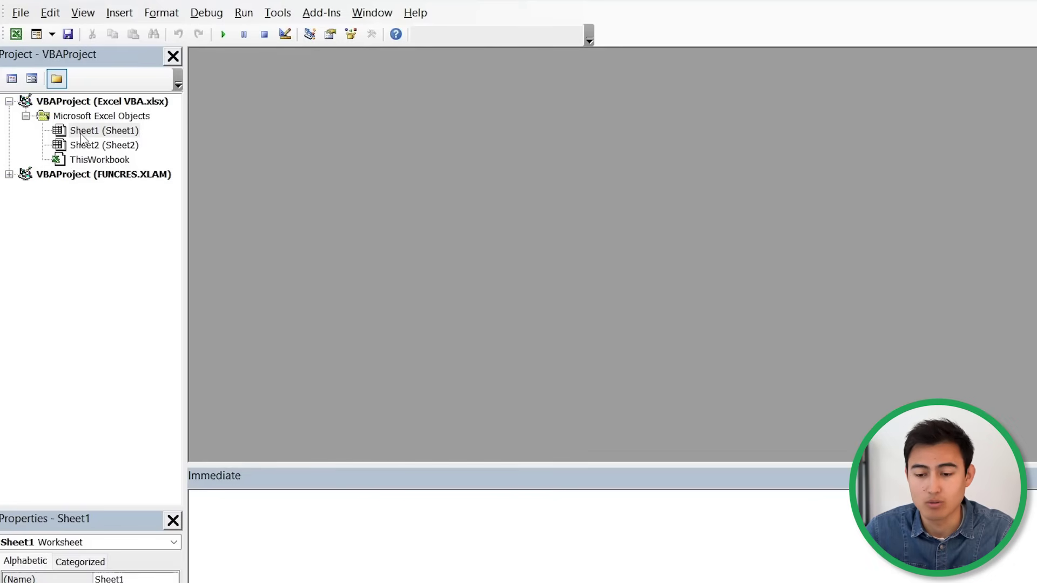
pyautogui.rightClick(83, 136)
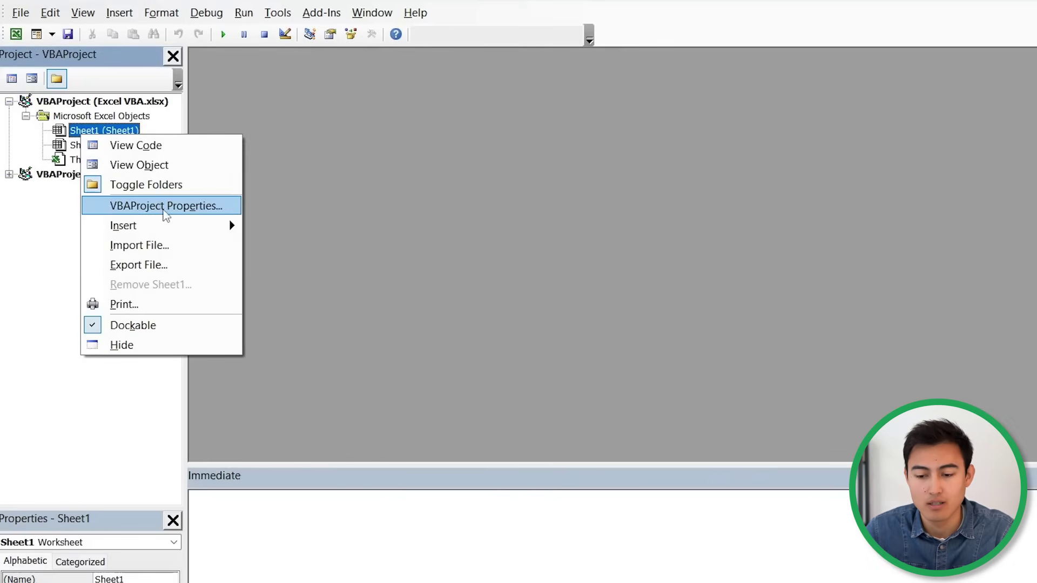
pyautogui.moveTo(147, 225)
pyautogui.click(292, 246)
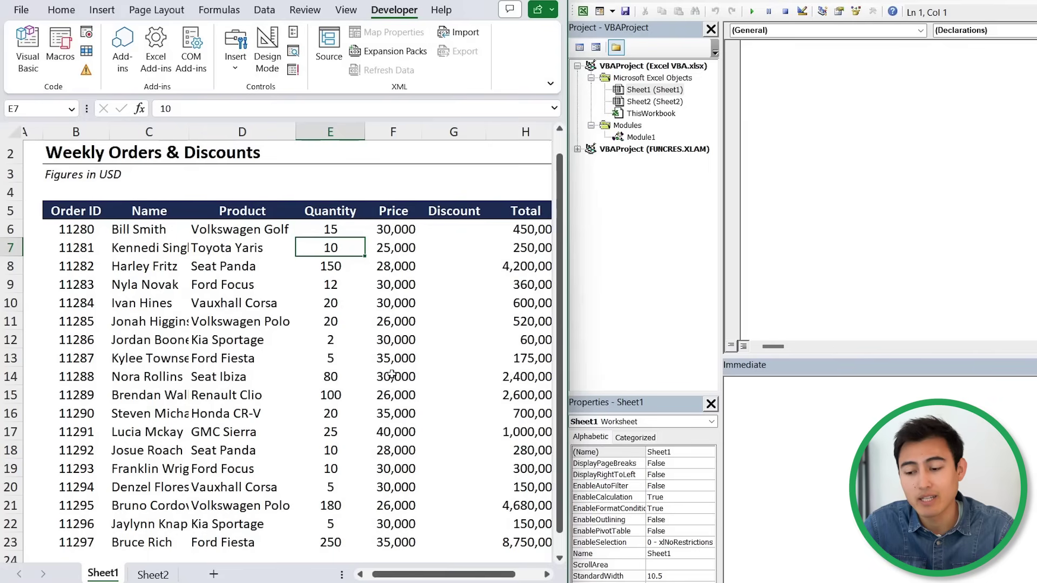
pyautogui.click(455, 240)
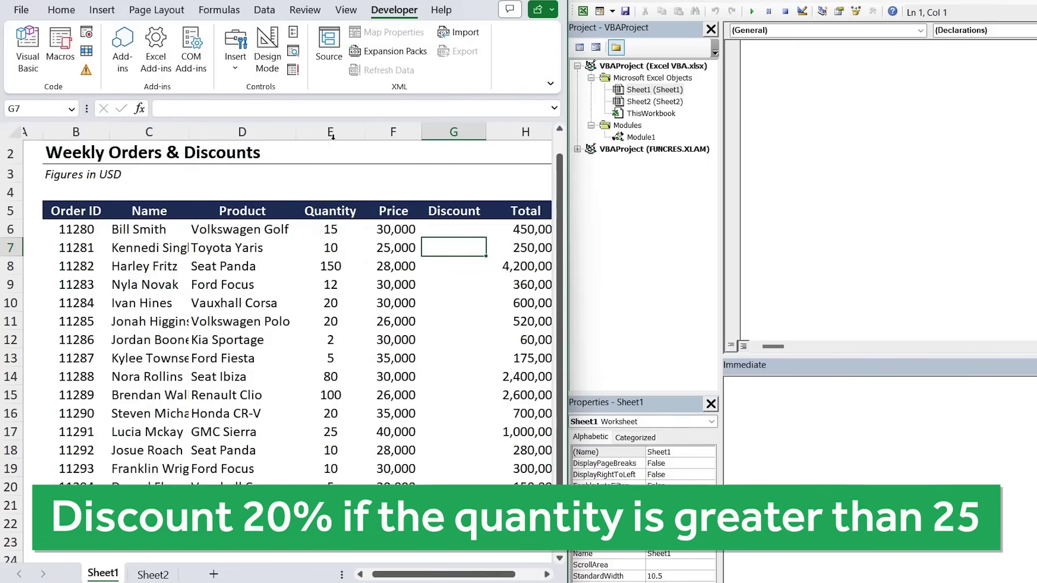
pyautogui.click(331, 135)
pyautogui.click(327, 260)
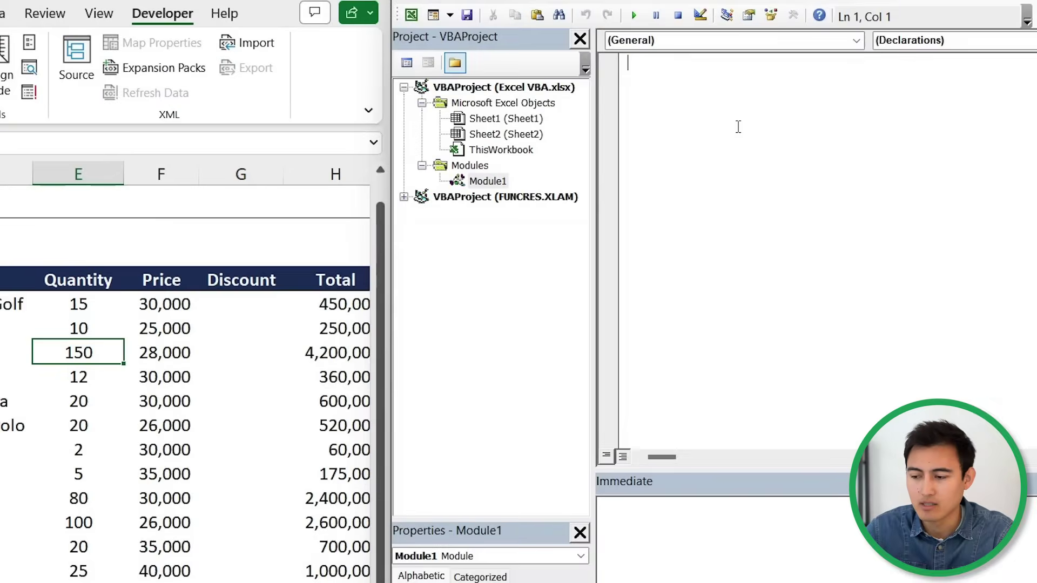
pyautogui.write('unctio')
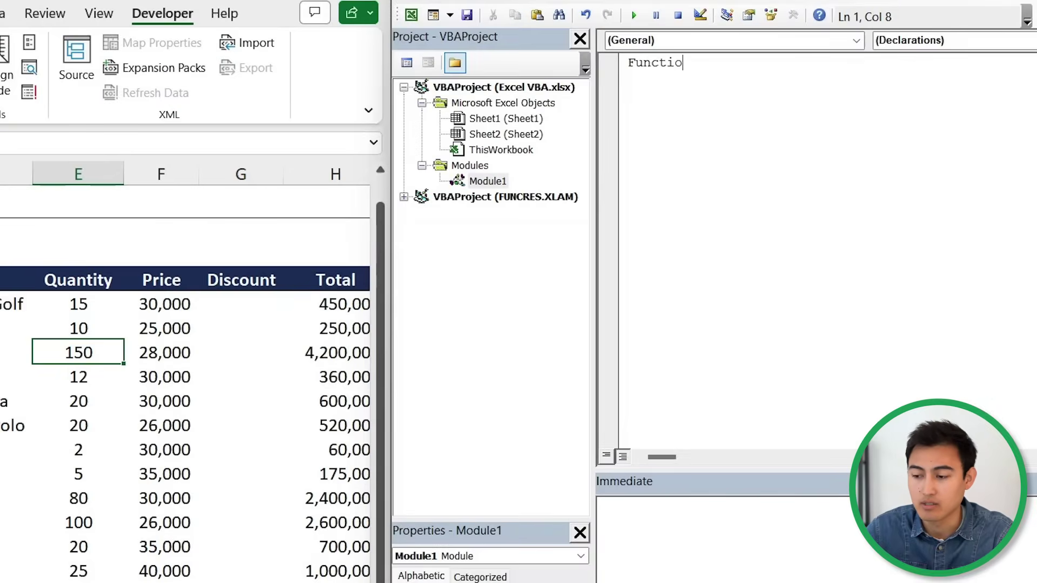
pyautogui.write('n ')
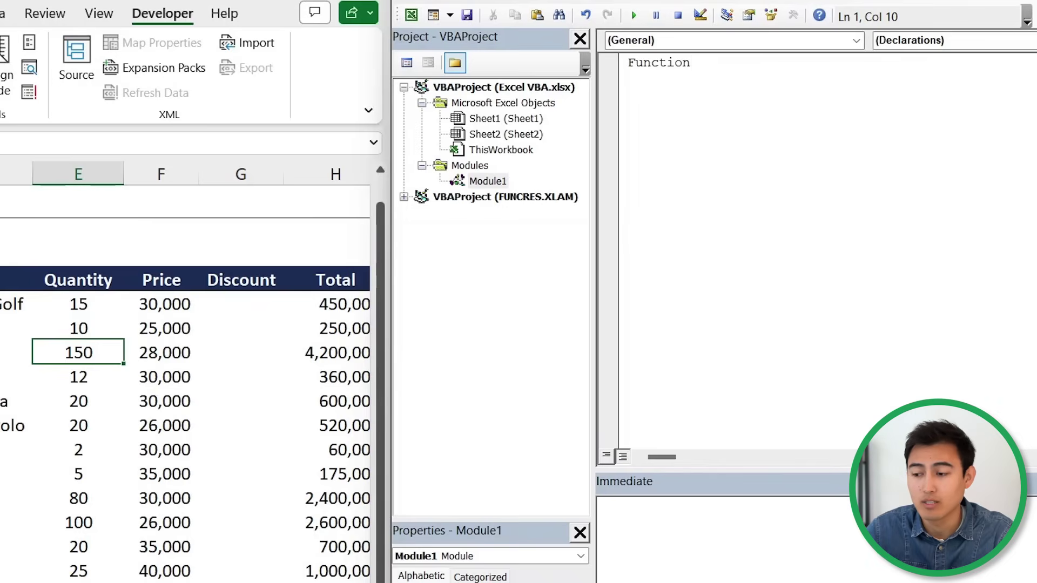
pyautogui.write('sou')
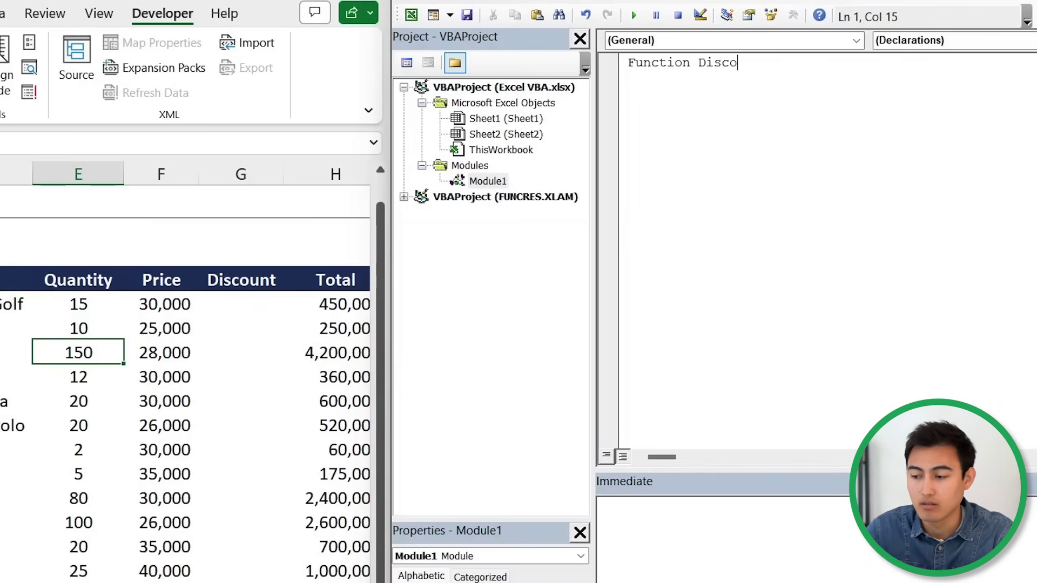
pyautogui.write('unt(')
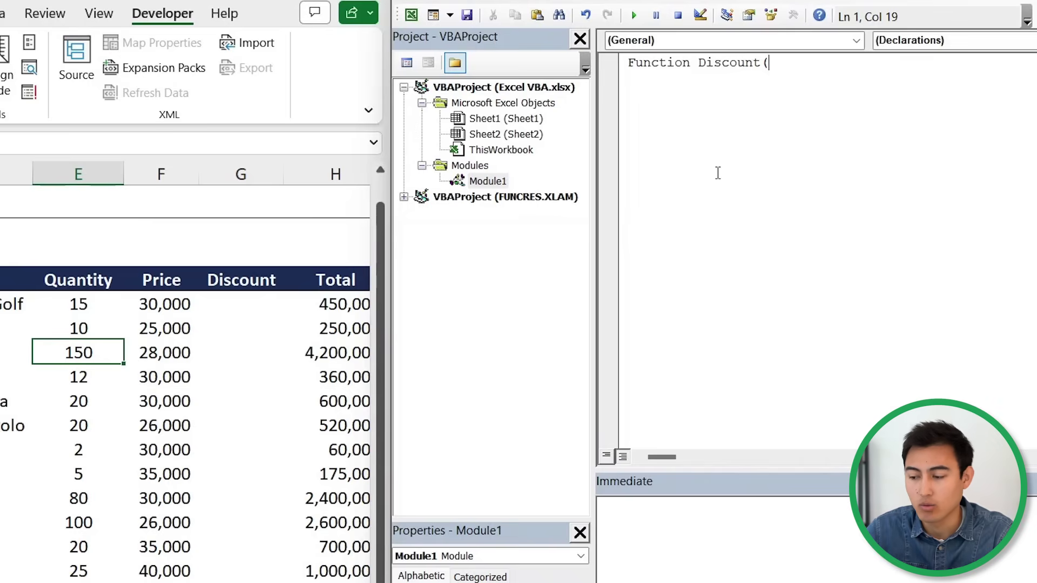
pyautogui.write('Quantity,')
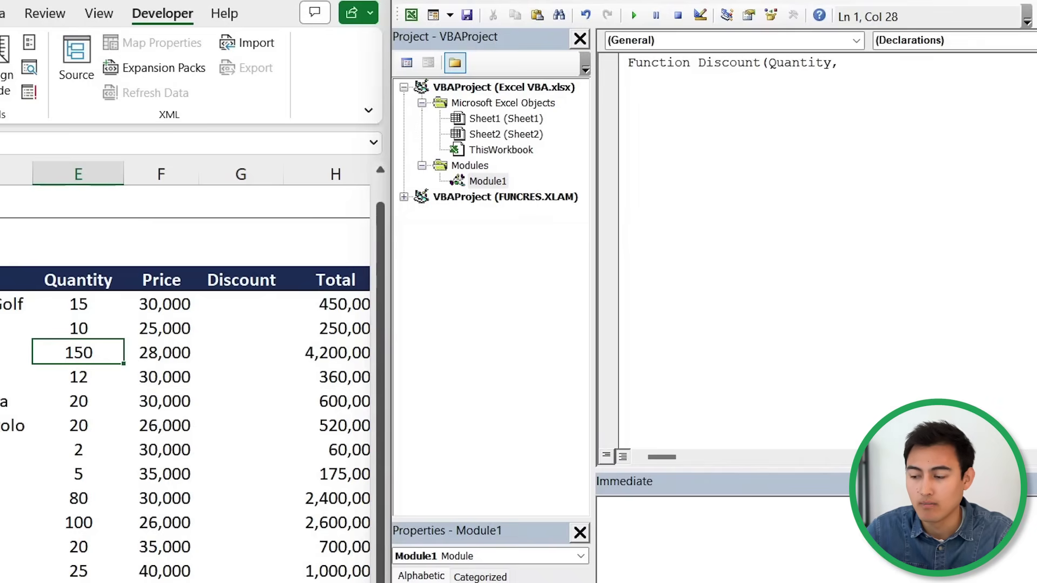
pyautogui.write('Price')
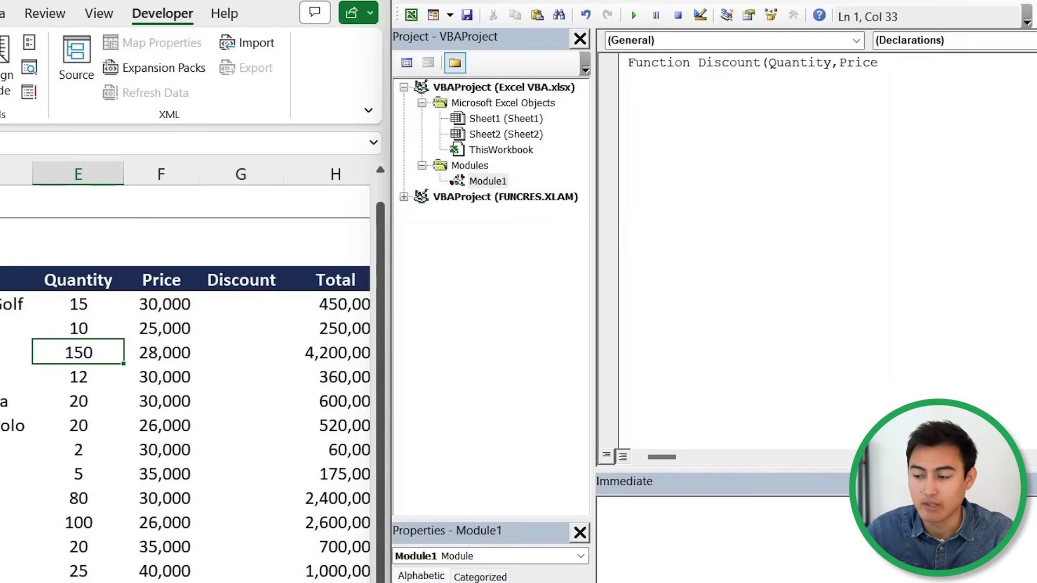
# Close the Discount(Quantity, Price) header with End Function and leave blank body lines
pyautogui.press('Return')
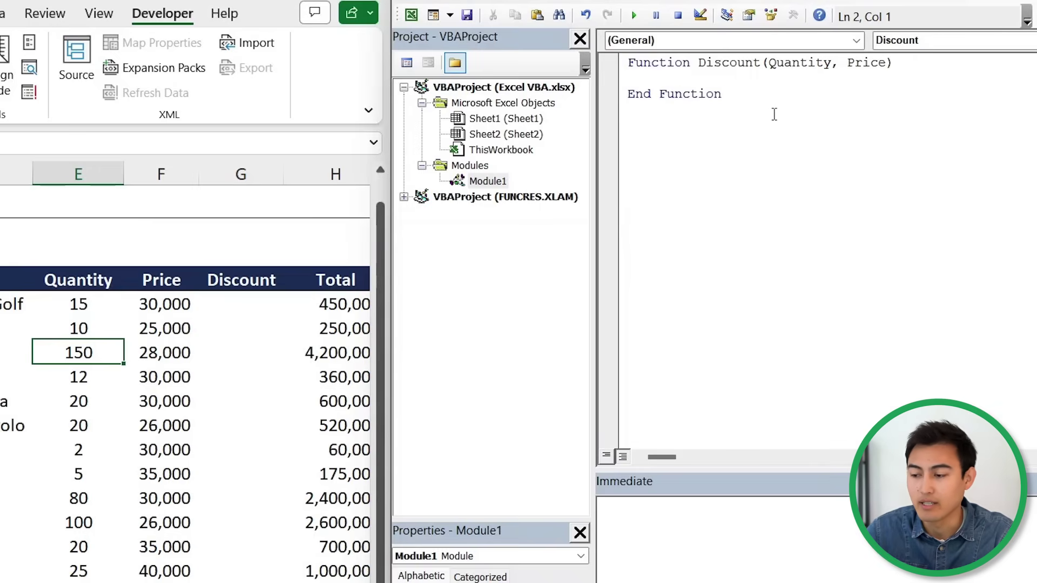
pyautogui.press('Return')
pyautogui.press('Return')
pyautogui.click(629, 94)
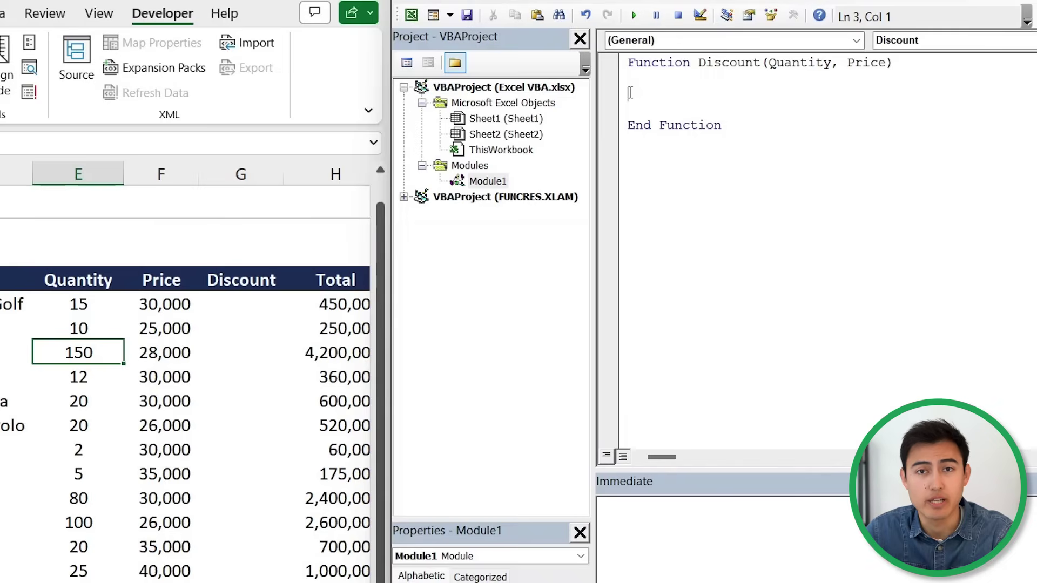
pyautogui.write('I')
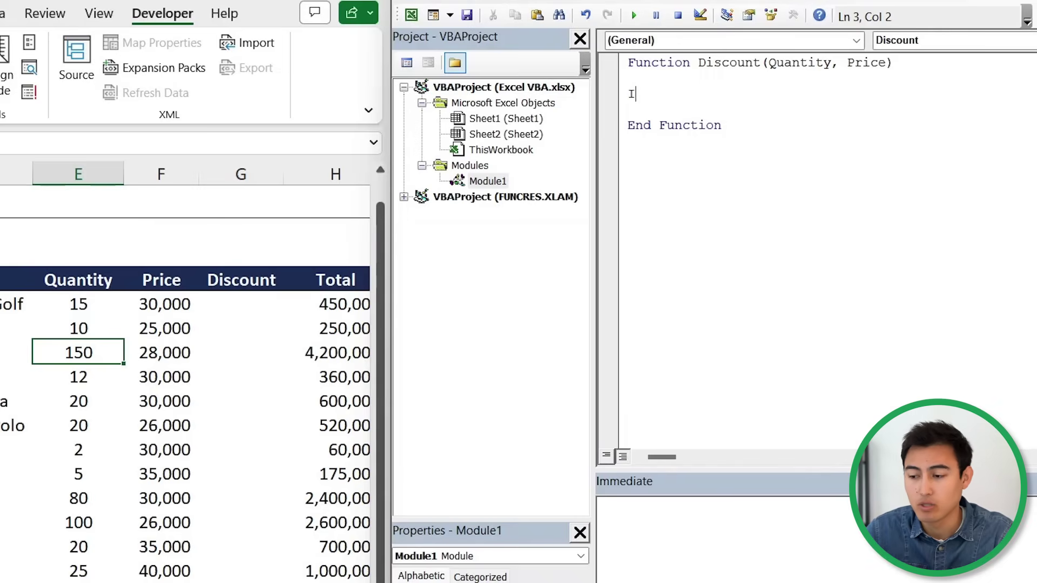
pyautogui.write('f Qu')
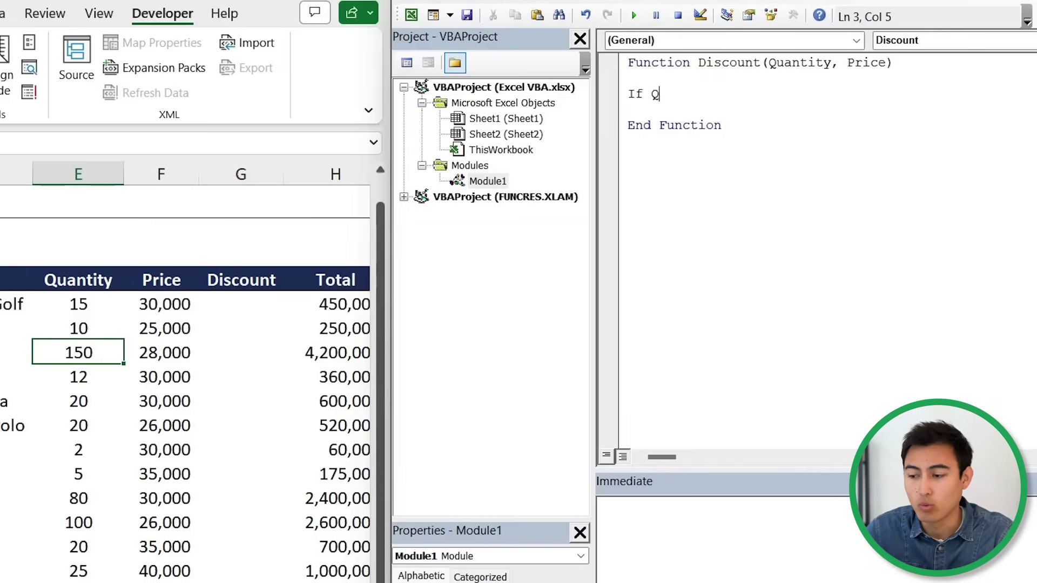
pyautogui.write('antity ')
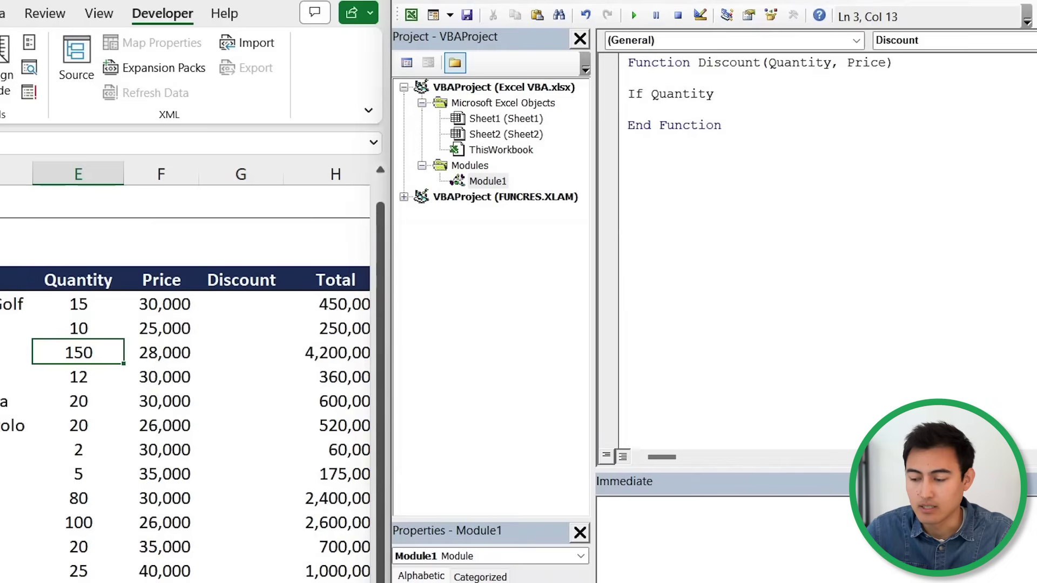
pyautogui.write('> 25')
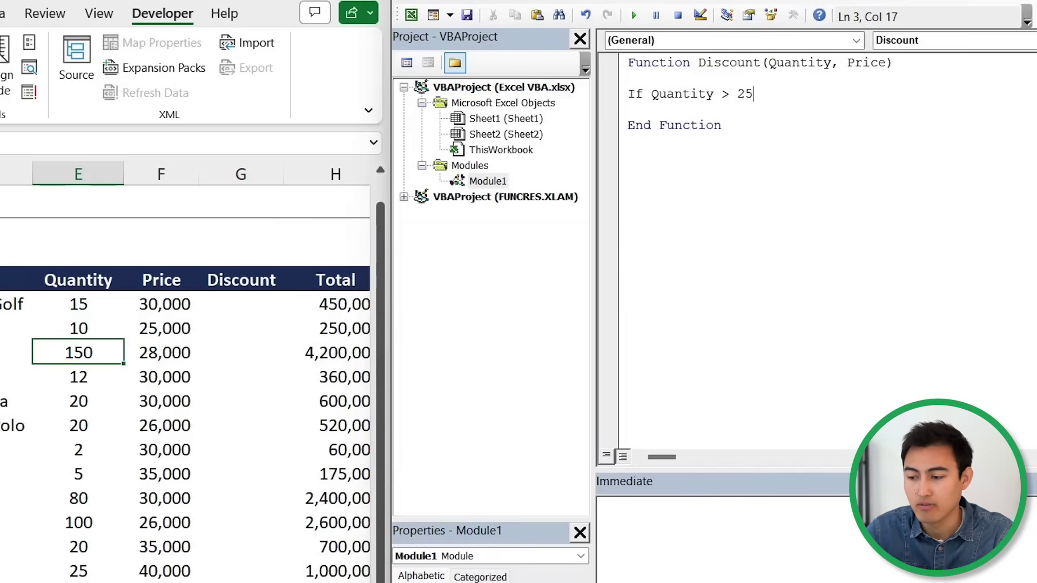
pyautogui.write(' Then')
# Code If Quantity > 25 Then Discount = Quantity * Price * 0.2, Else Discount = 0, End If
pyautogui.press('Return')
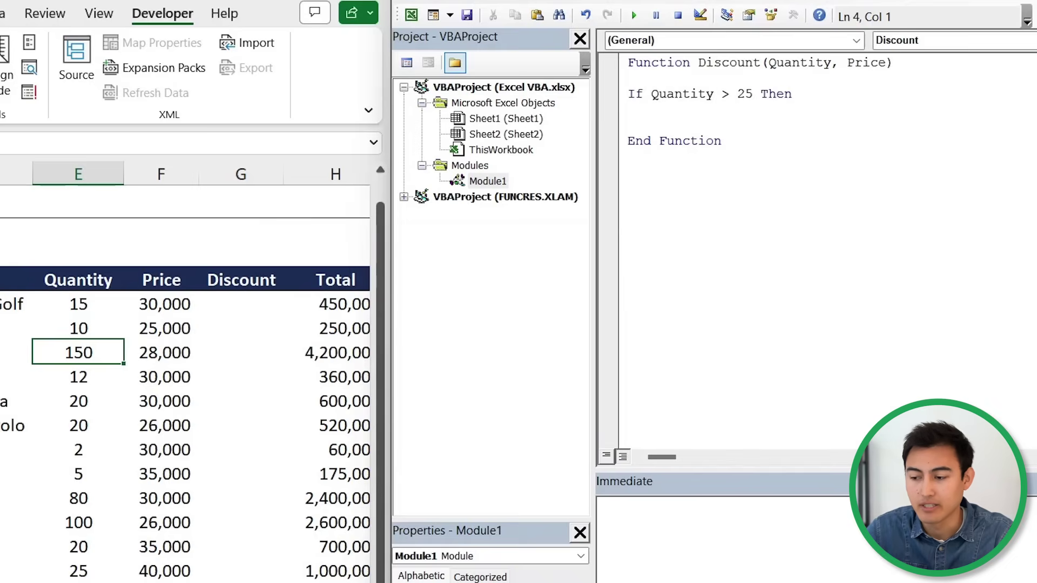
pyautogui.write('Disco')
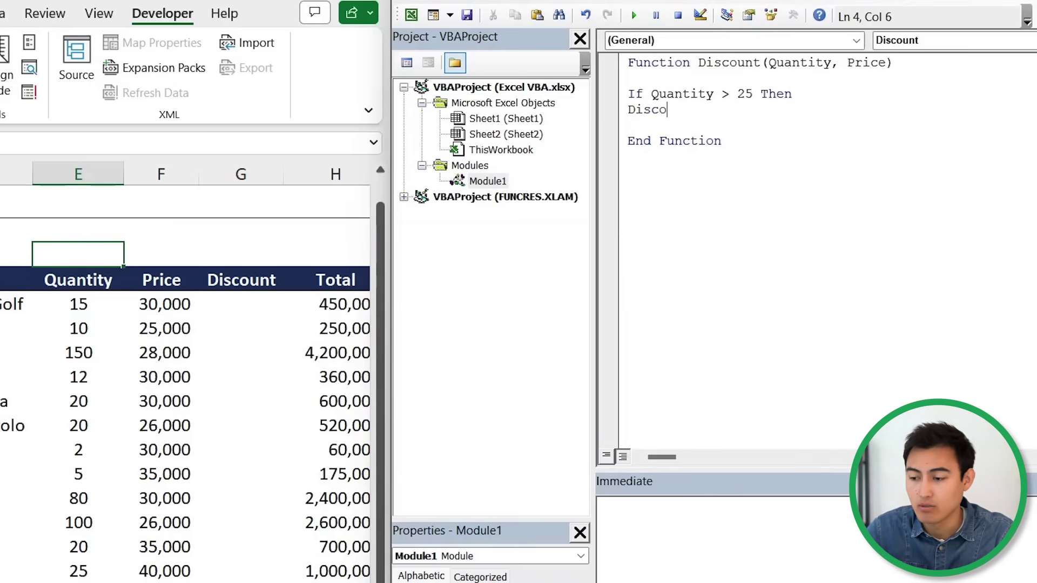
pyautogui.write('unt = Q')
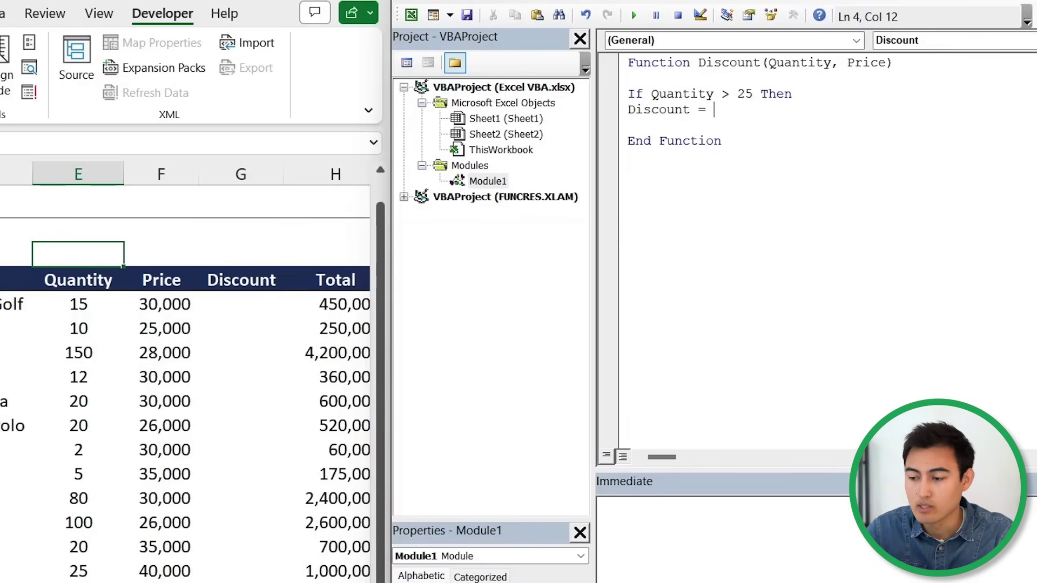
pyautogui.write('uant')
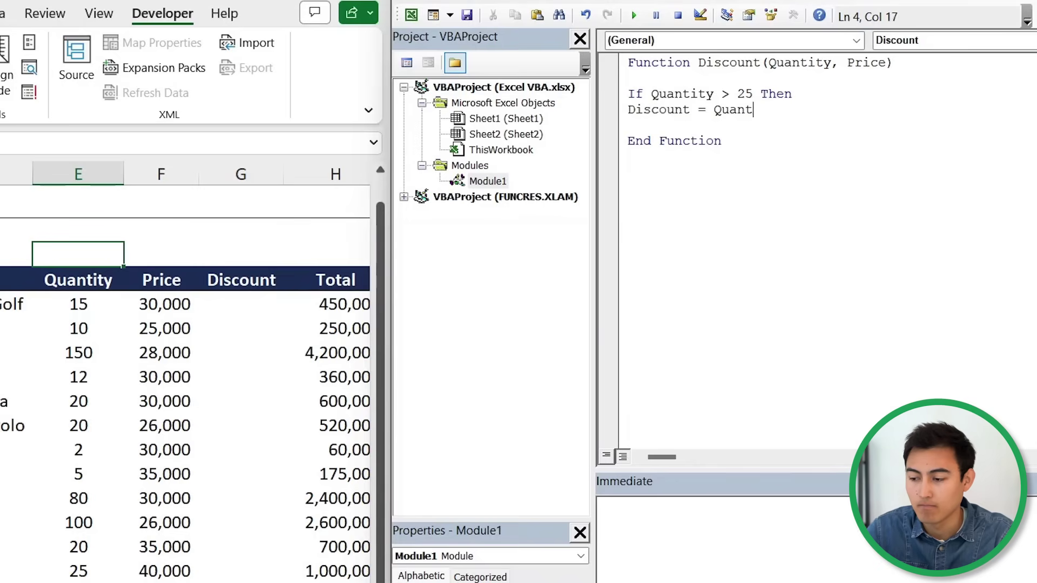
pyautogui.press('BackSpace')
pyautogui.write('ty * Price')
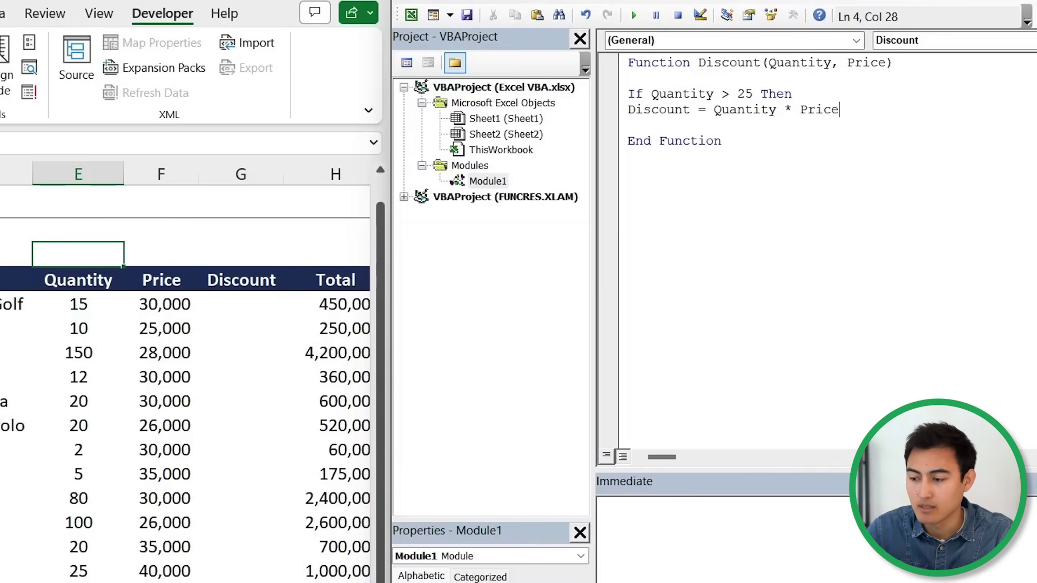
pyautogui.write(' *')
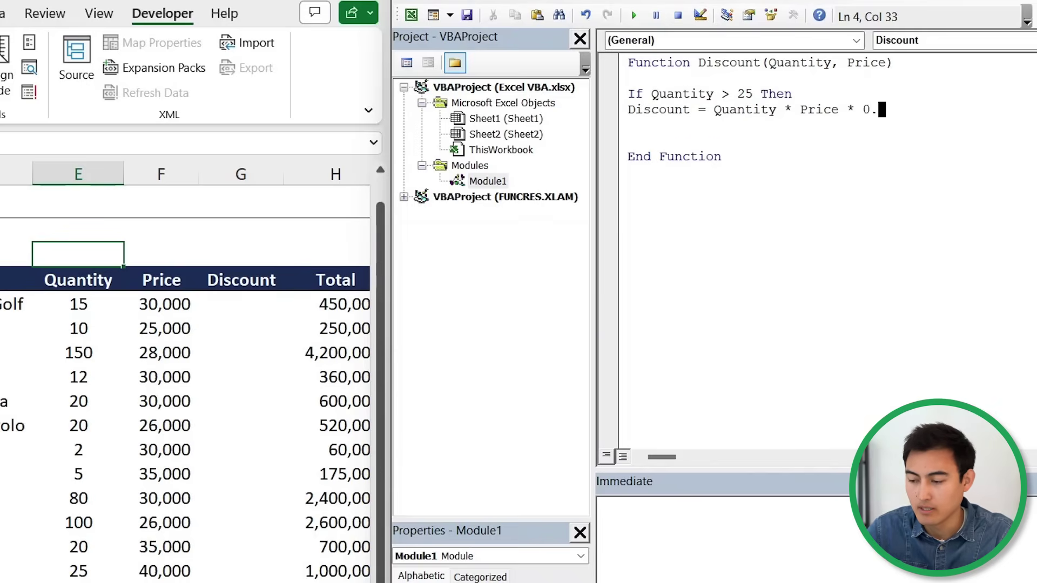
pyautogui.write('2')
pyautogui.click(664, 147)
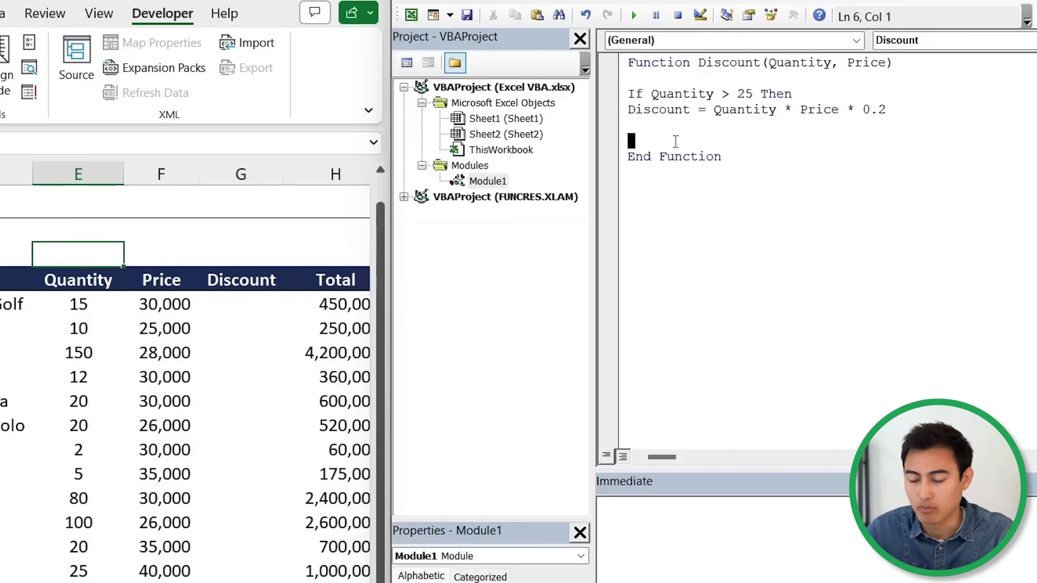
pyautogui.write('Else')
pyautogui.press('Return')
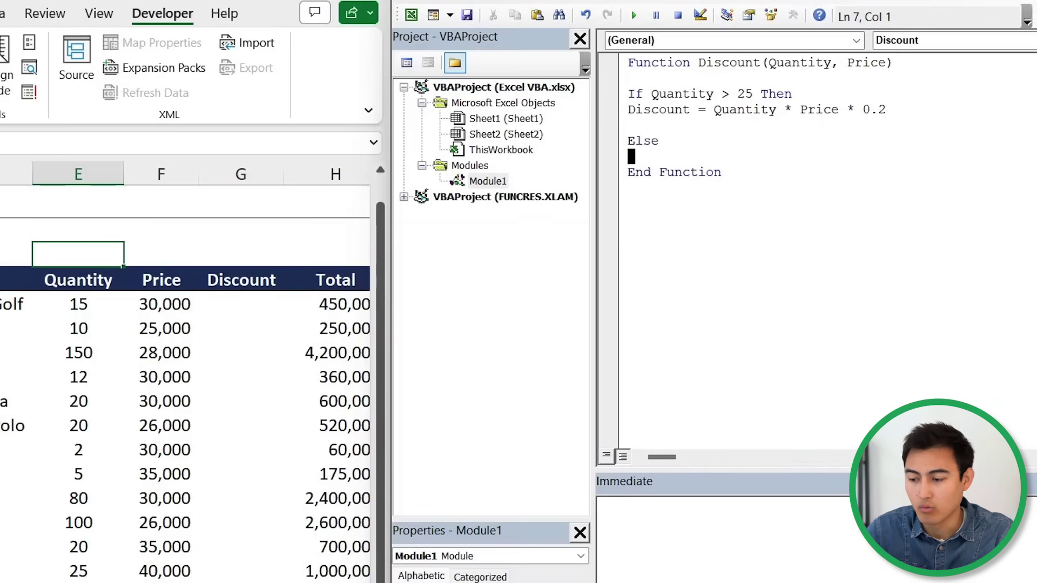
pyautogui.write('Discount ')
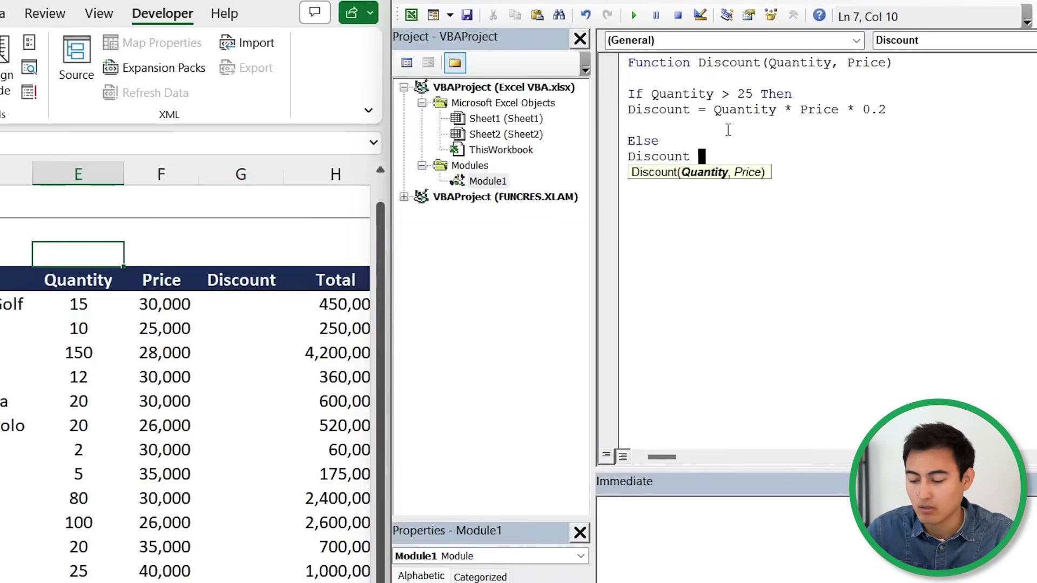
pyautogui.write('= 0')
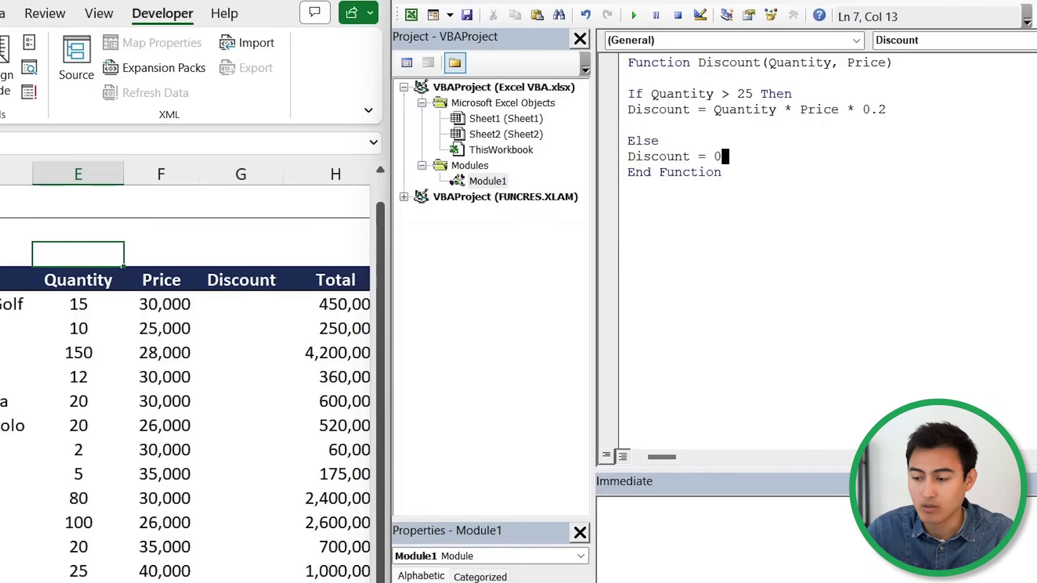
pyautogui.press('Return')
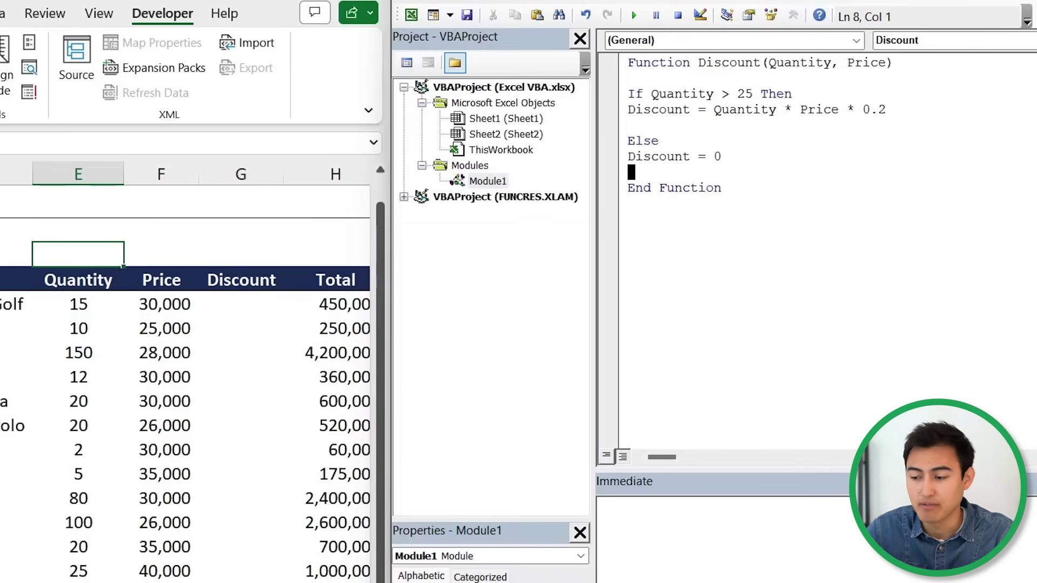
pyautogui.write('End If')
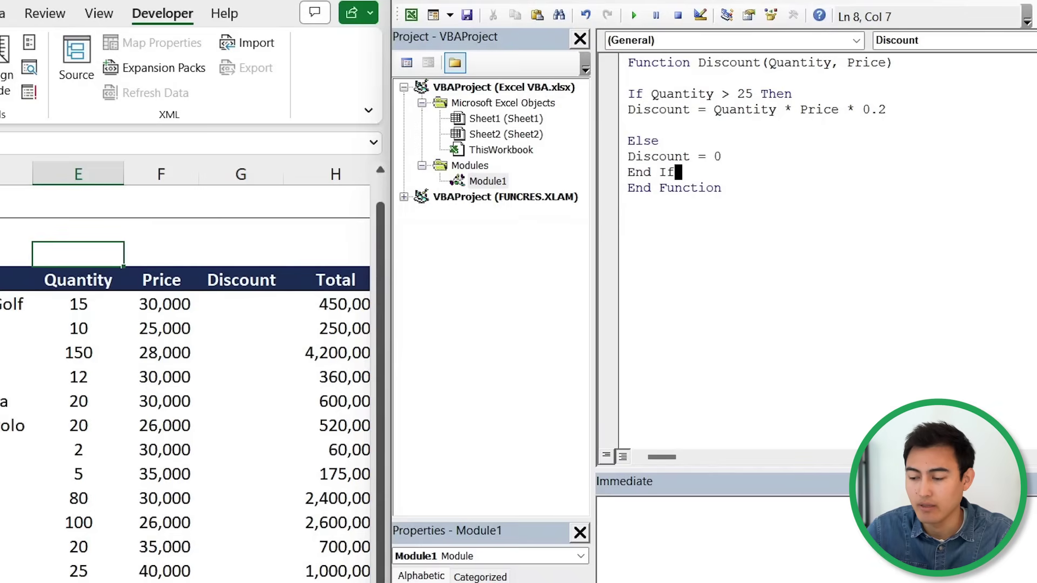
pyautogui.press('Return')
pyautogui.click(737, 285)
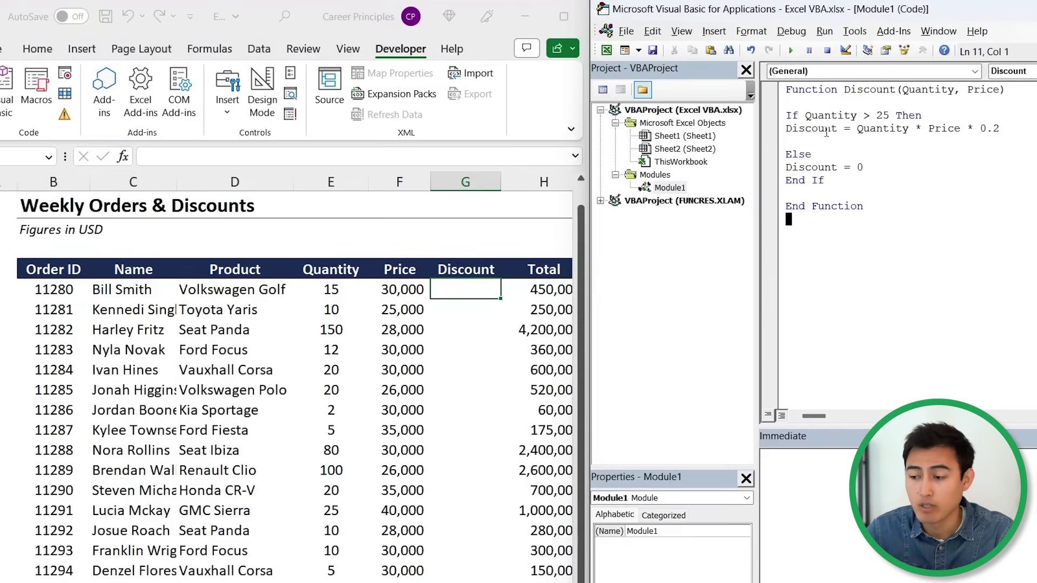
# Enter =Discount(E6,F6) in G6 for order 11280
pyautogui.click(456, 308)
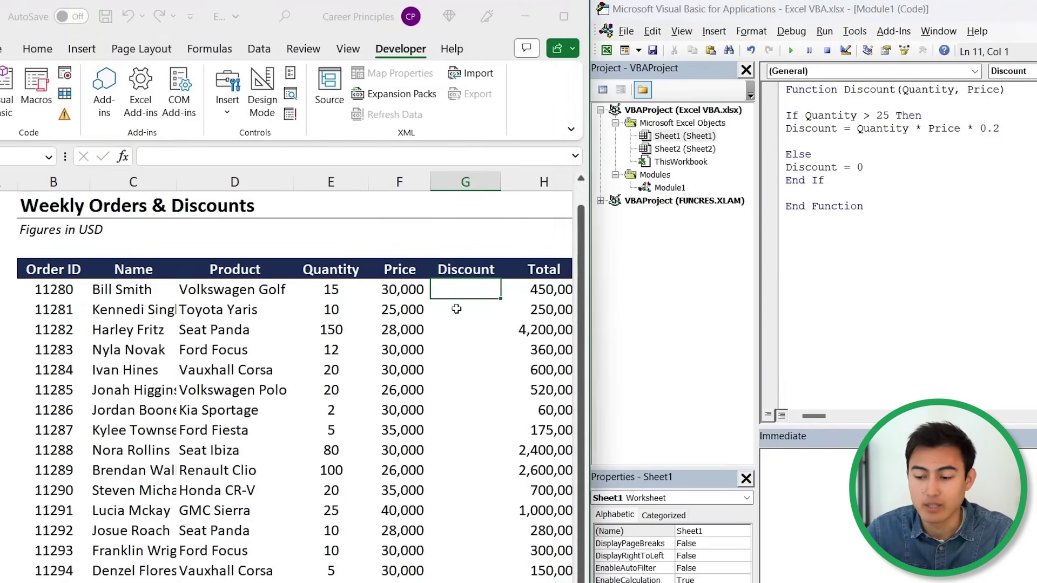
pyautogui.click(468, 289)
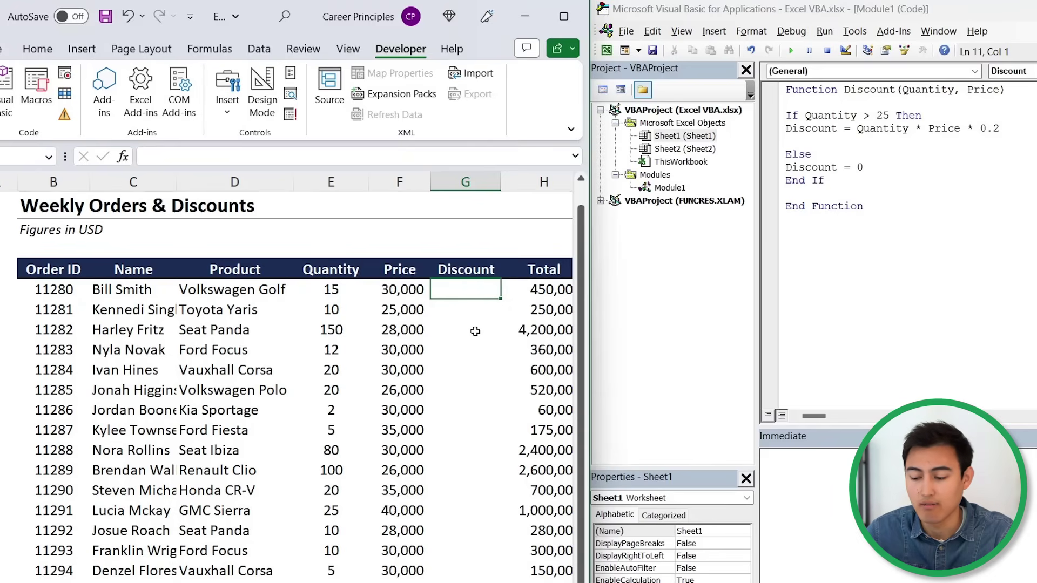
pyautogui.write('=')
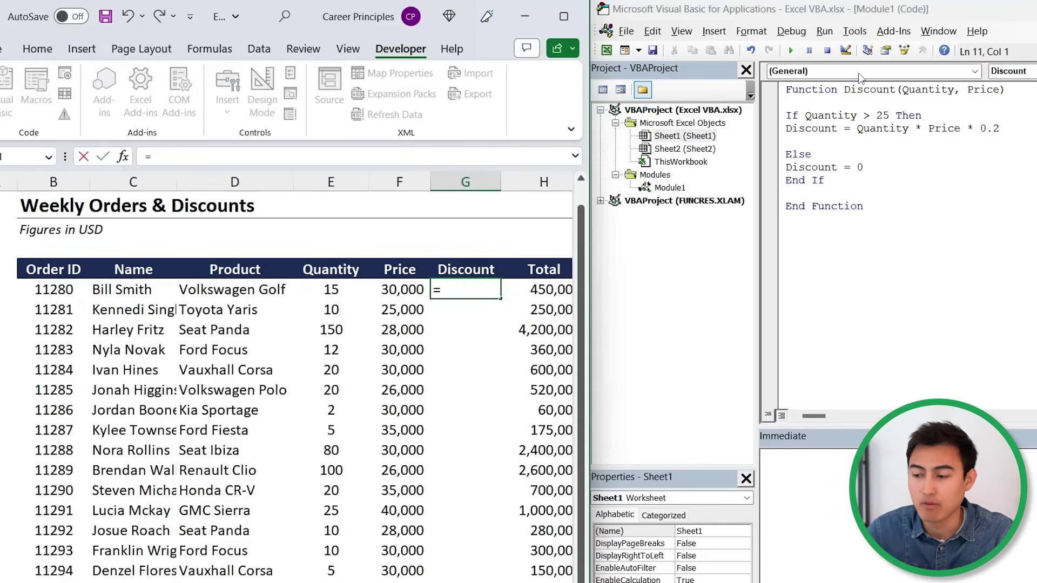
pyautogui.write('dis')
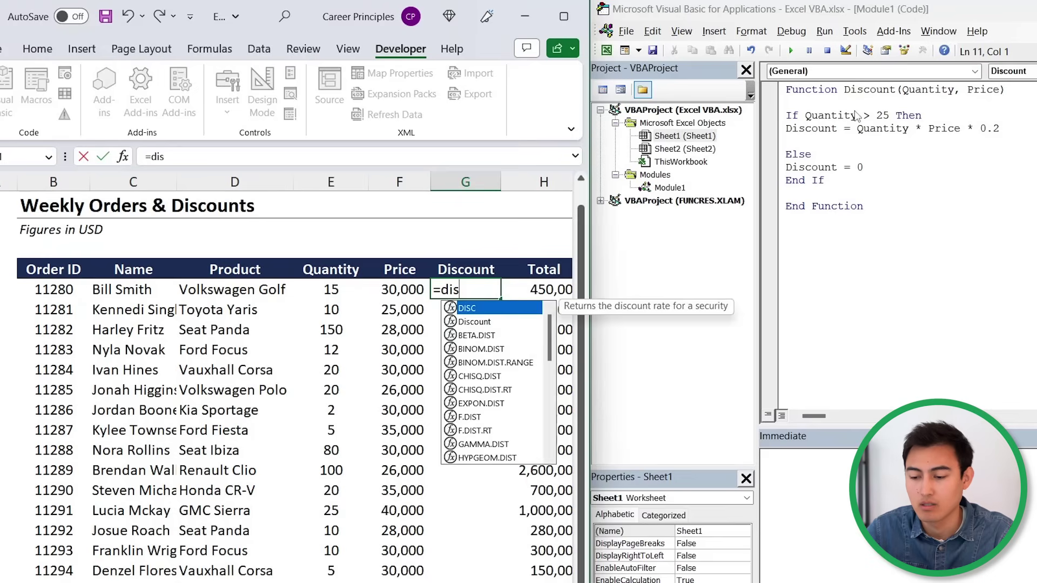
pyautogui.write('cou')
pyautogui.press('Tab')
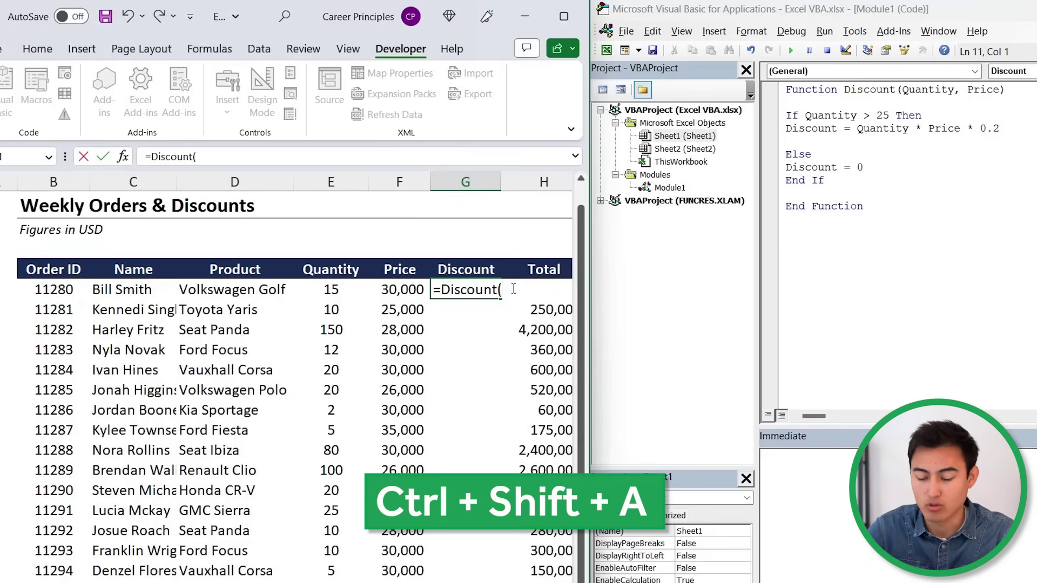
pyautogui.hotkey('ctrl', 'shift', 'a')
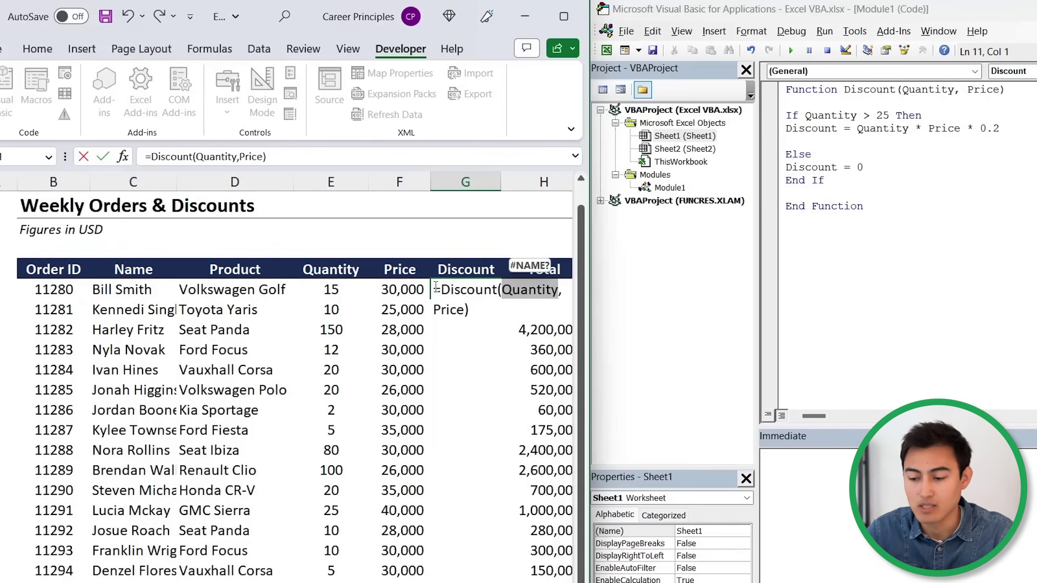
pyautogui.click(314, 291)
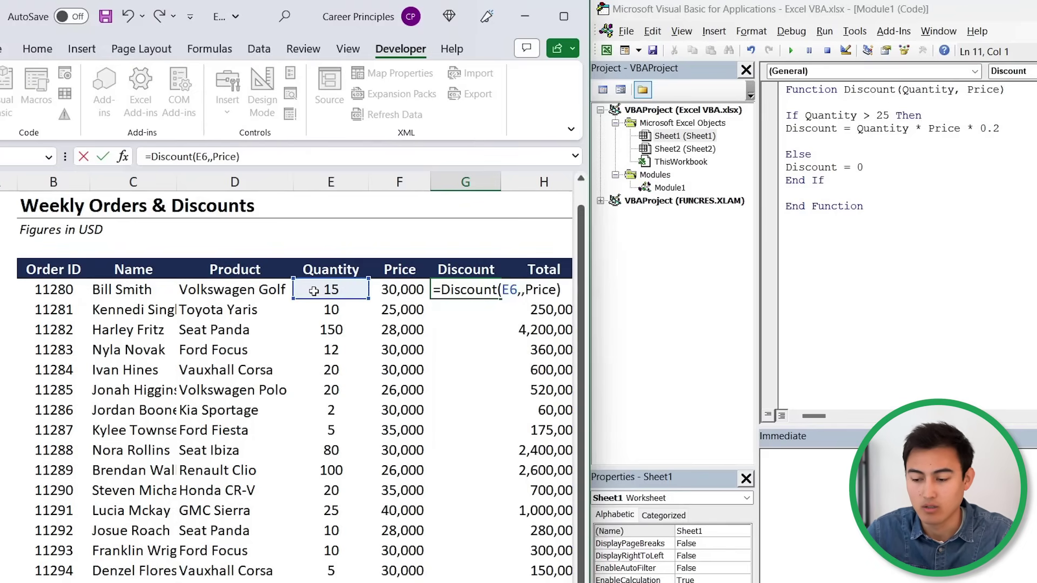
pyautogui.press('Delete')
pyautogui.doubleClick(536, 289)
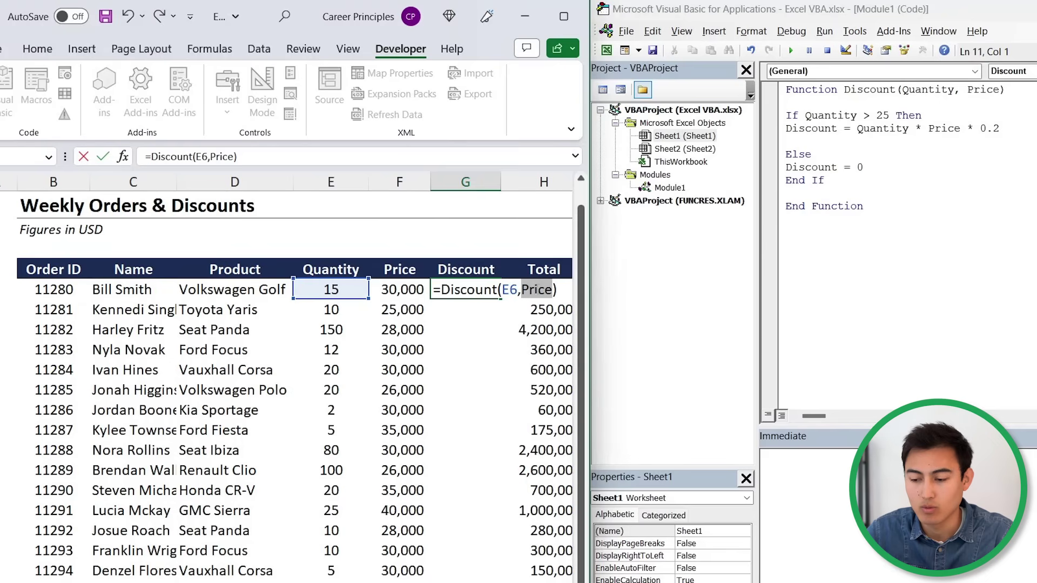
pyautogui.press('Delete')
pyautogui.click(385, 289)
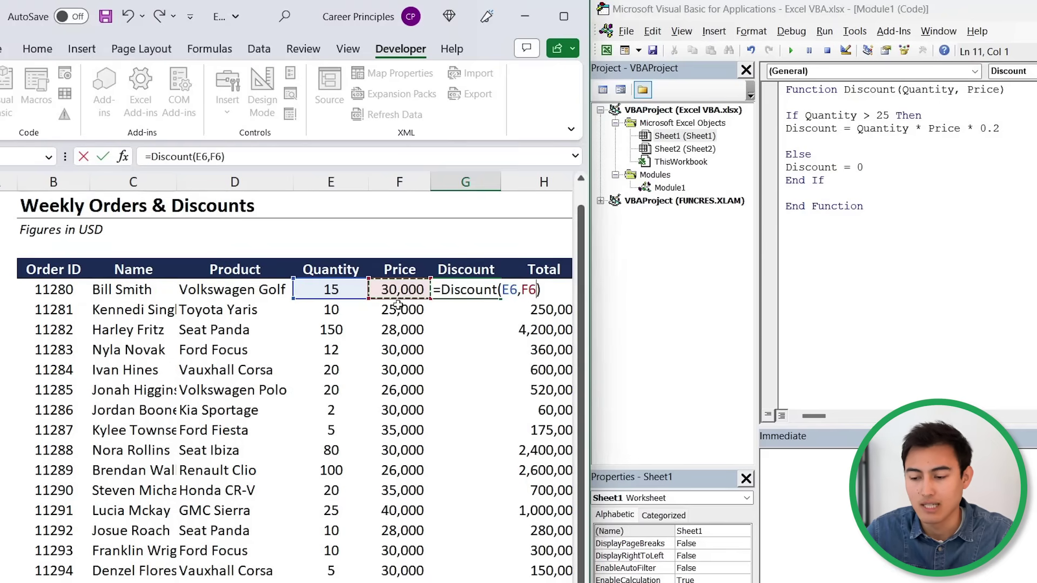
pyautogui.press('Return')
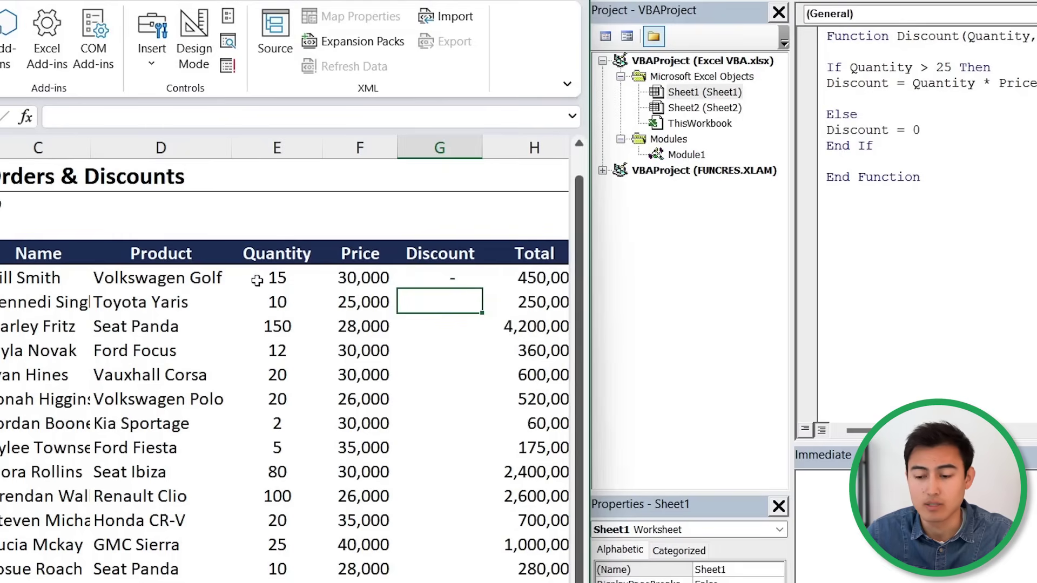
# Fill the G6 Discount formula down column G and check order 11282's 150 quantity
pyautogui.press('Up')
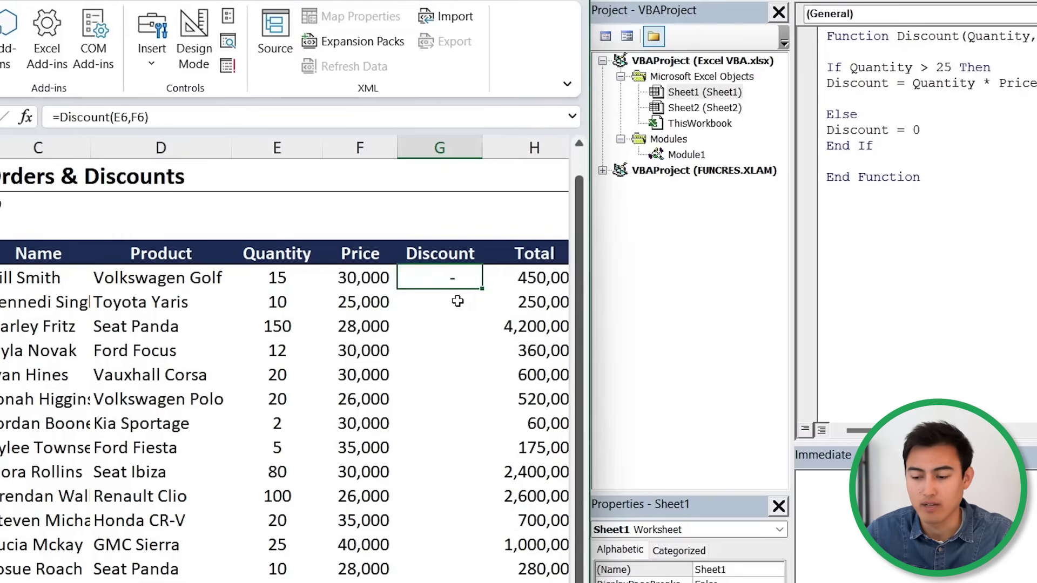
pyautogui.doubleClick(482, 286)
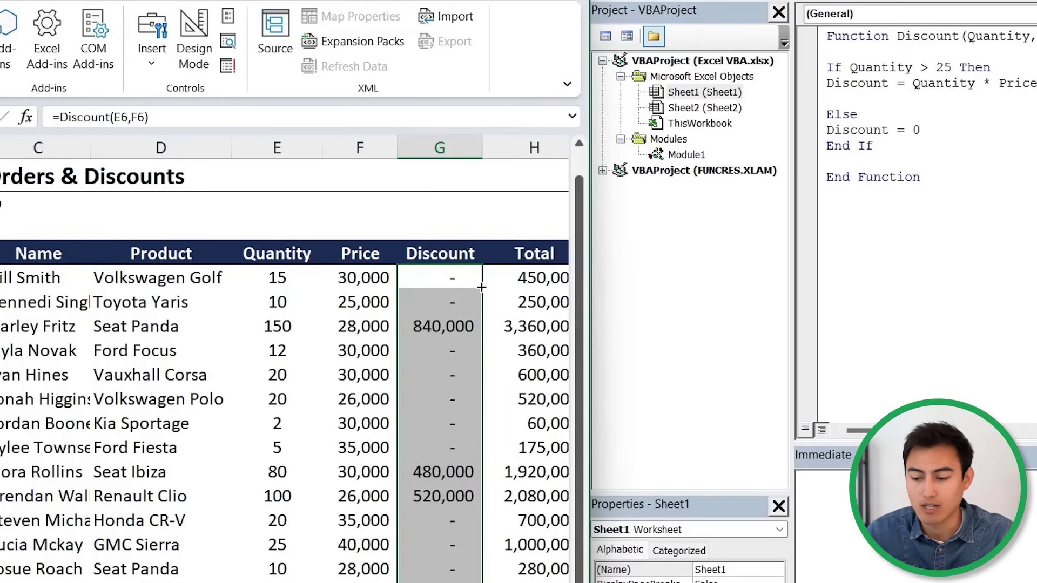
pyautogui.click(283, 325)
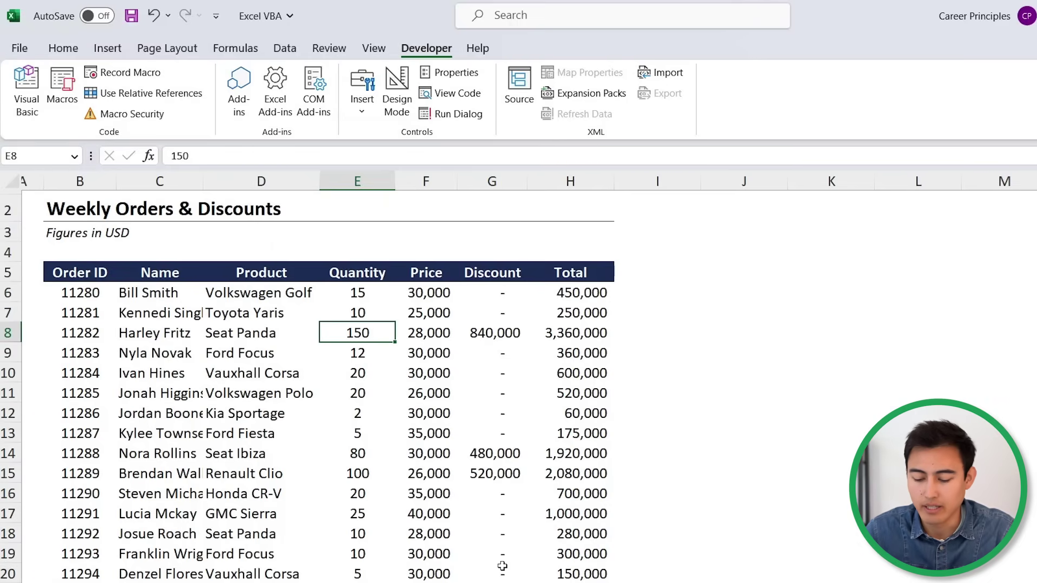
# Back in Module1, declare Sub ClearContent() below End Function so End Sub appears
pyautogui.hotkey('alt', 'F11')
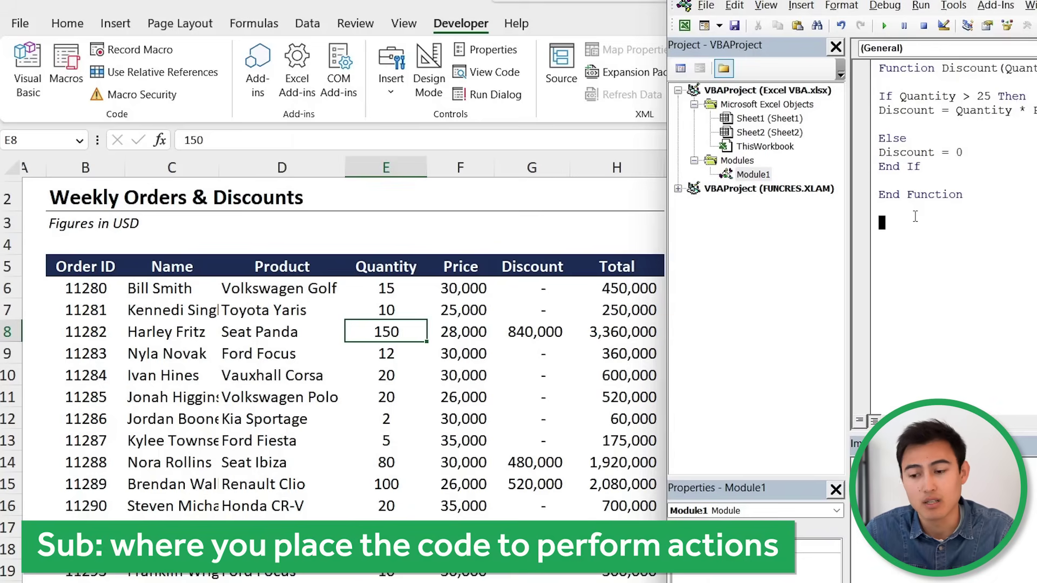
pyautogui.write('S')
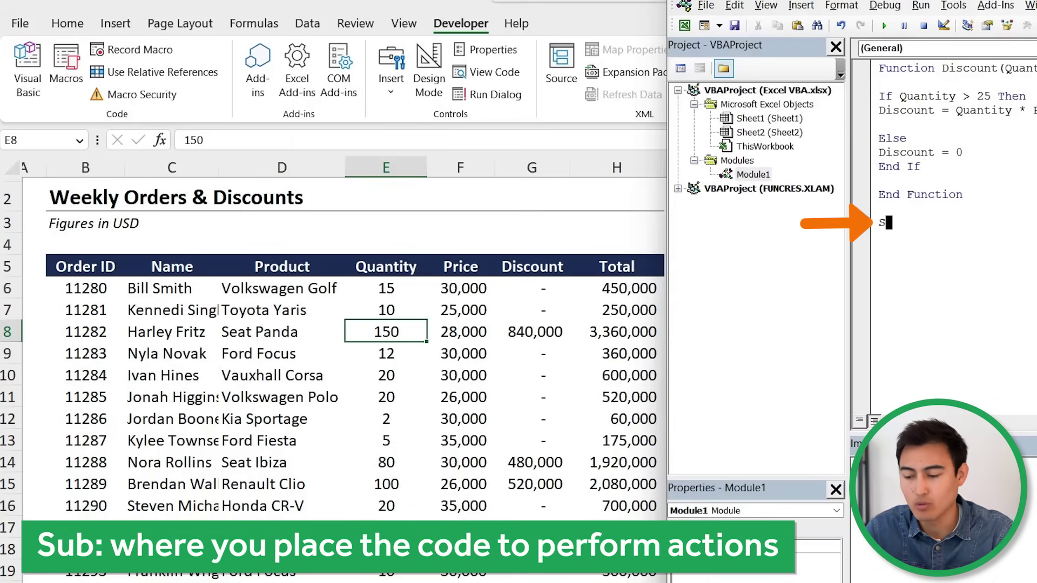
pyautogui.write('ub ')
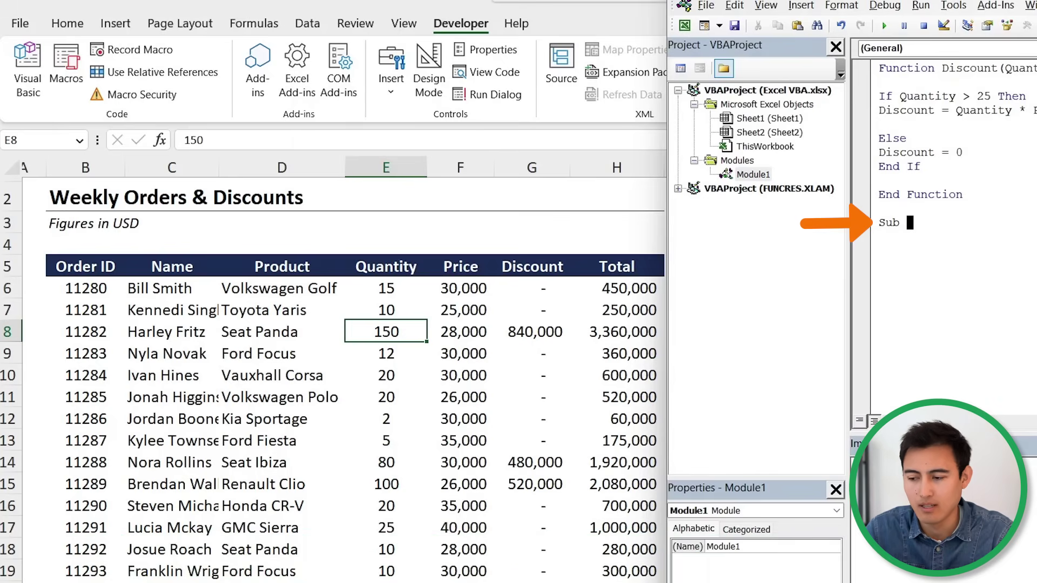
pyautogui.write('Cl')
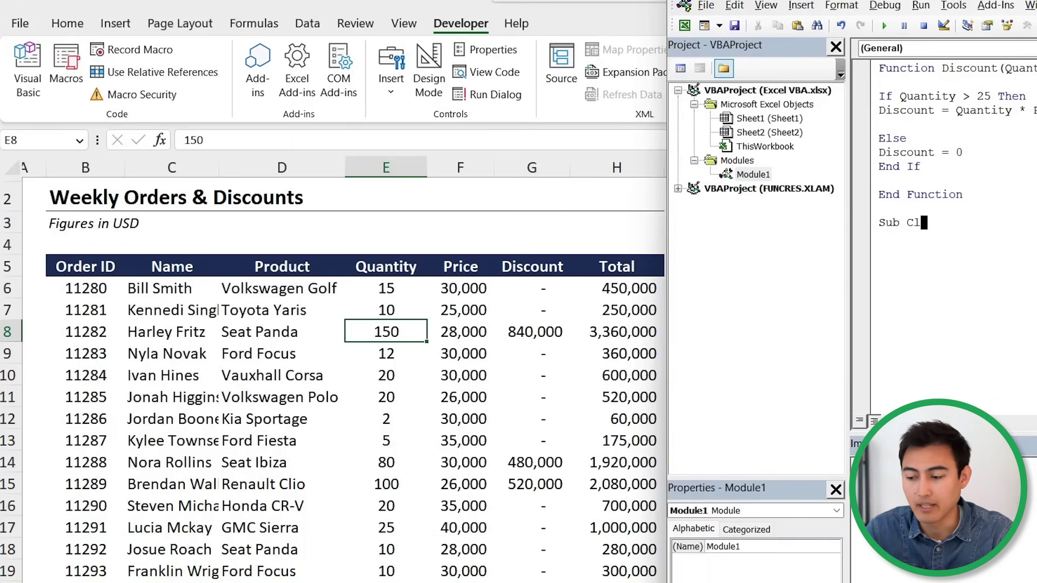
pyautogui.write('earContent ')
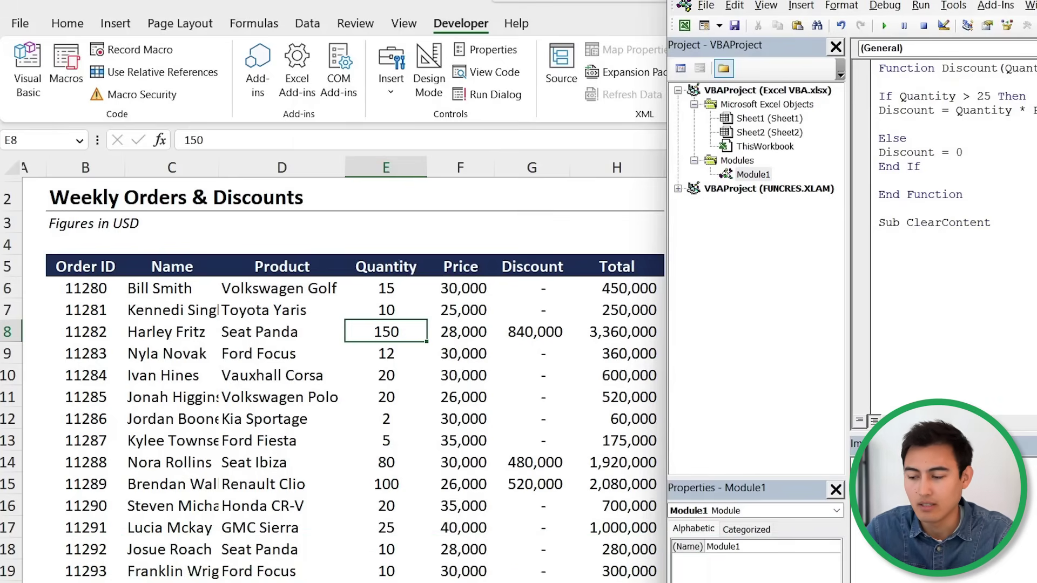
pyautogui.write('(')
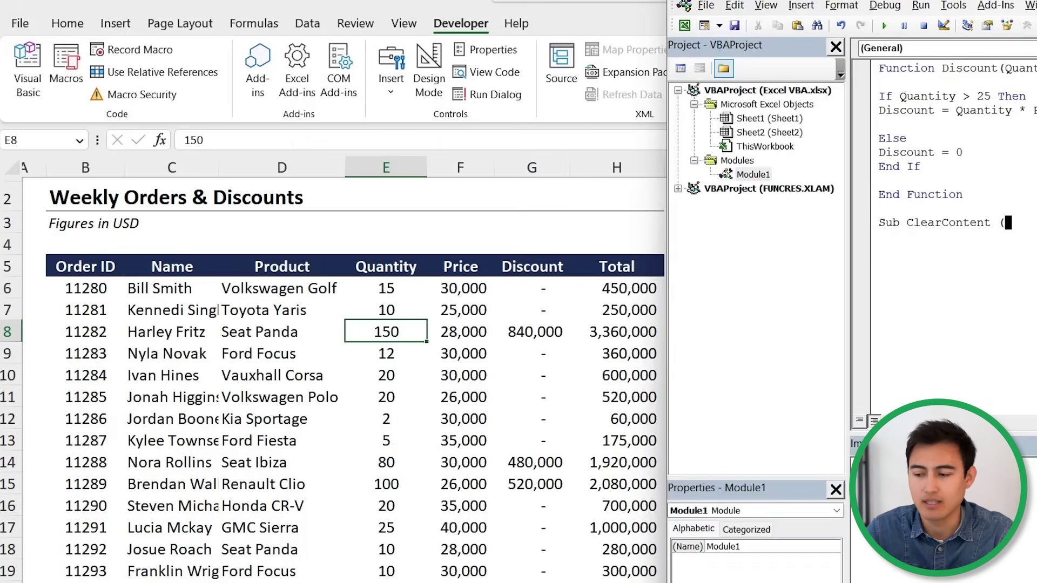
pyautogui.write(')')
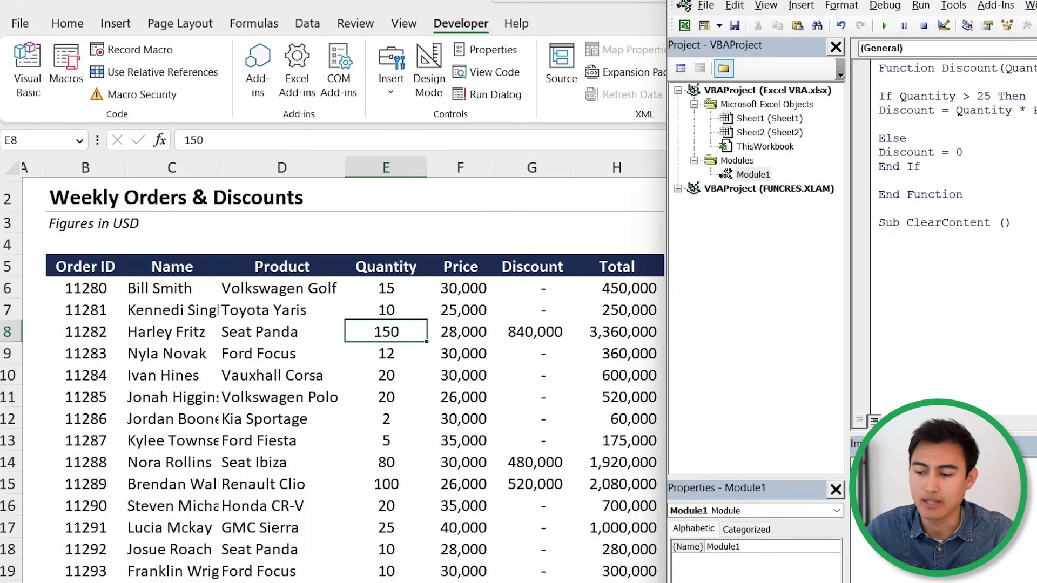
pyautogui.press('Return')
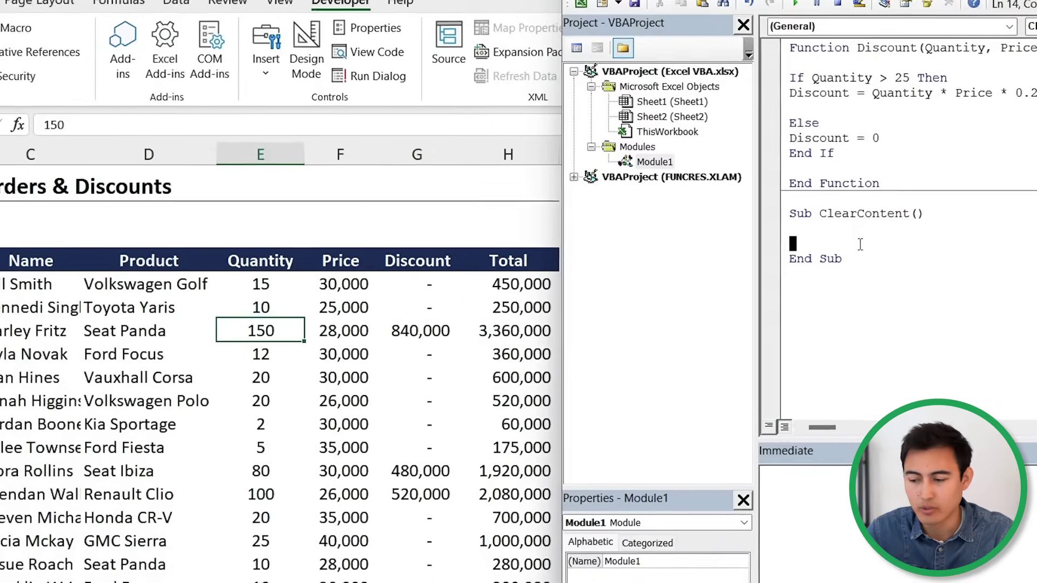
pyautogui.write('Rows')
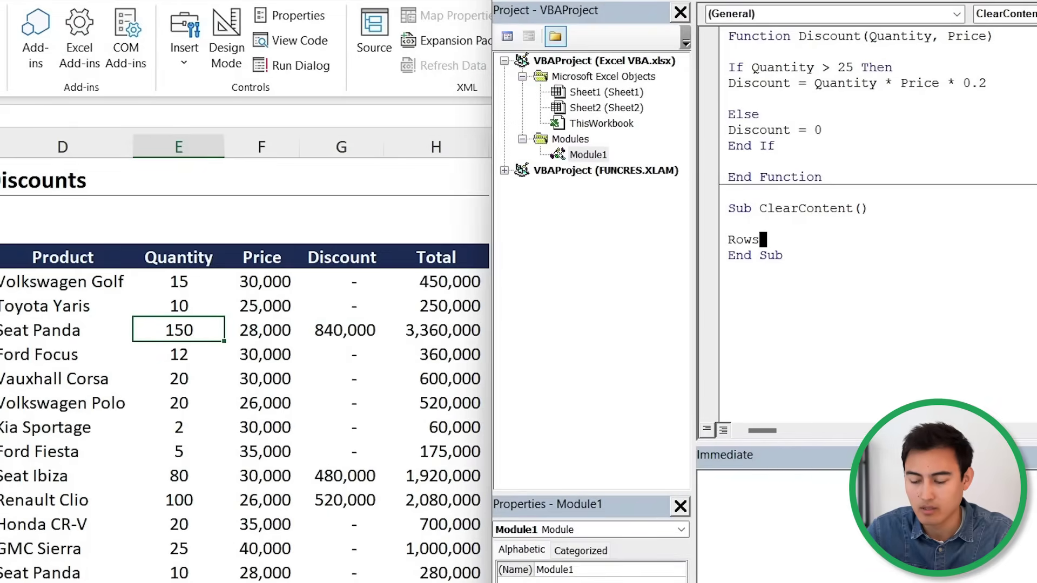
pyautogui.write('(')
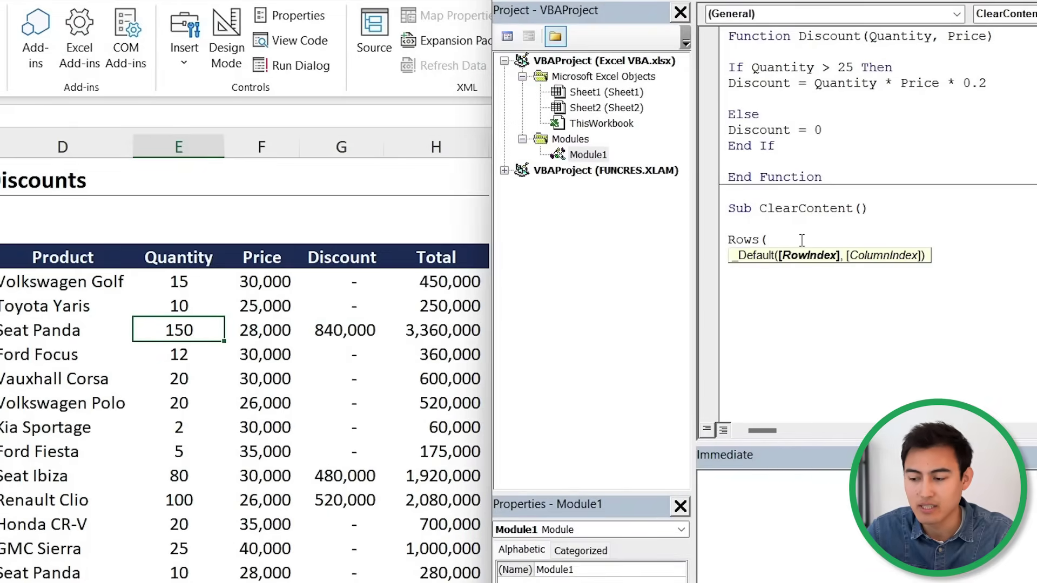
pyautogui.write('"')
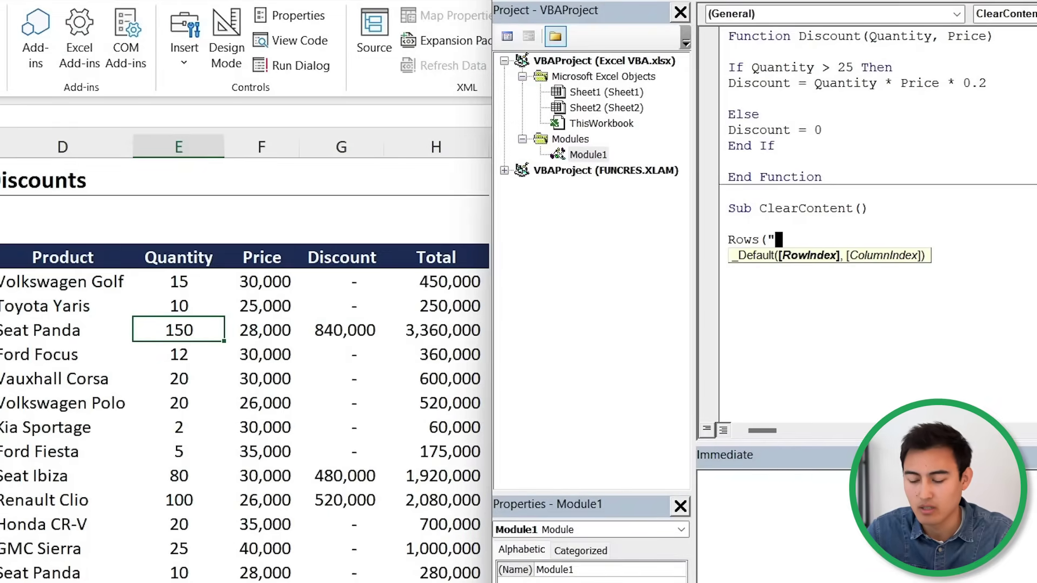
pyautogui.write('6')
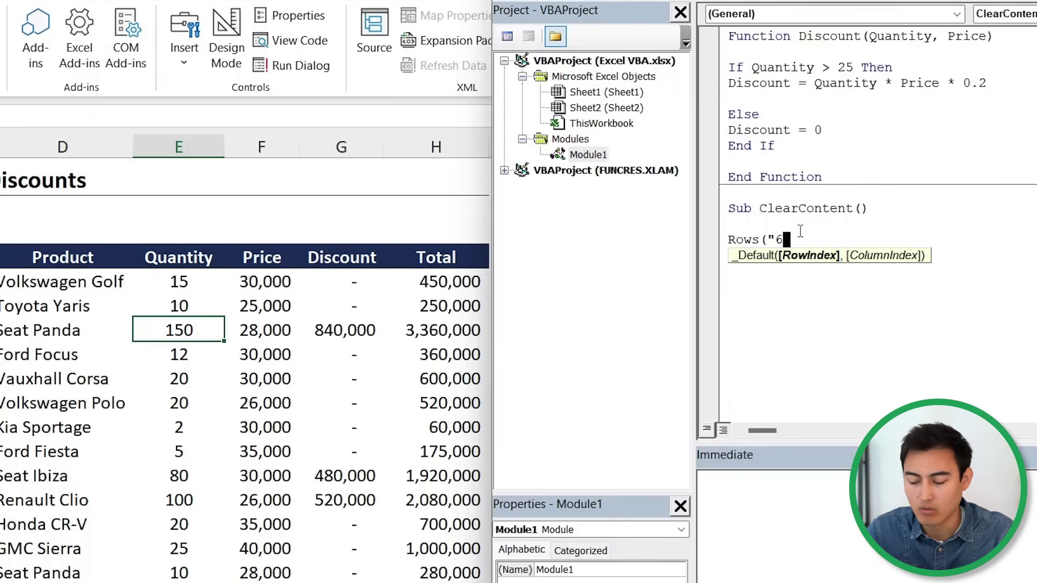
pyautogui.write(':')
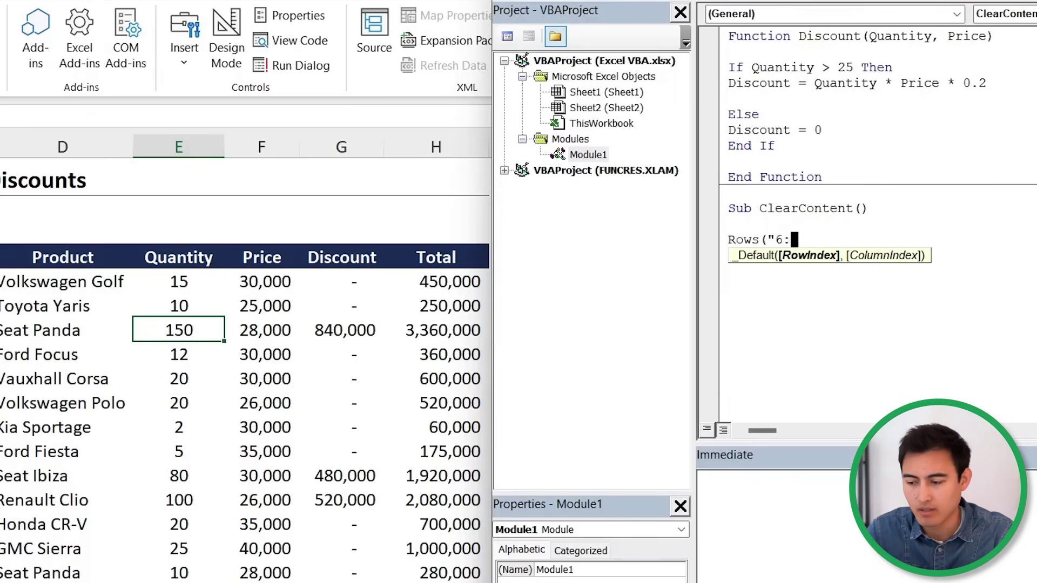
pyautogui.write('"')
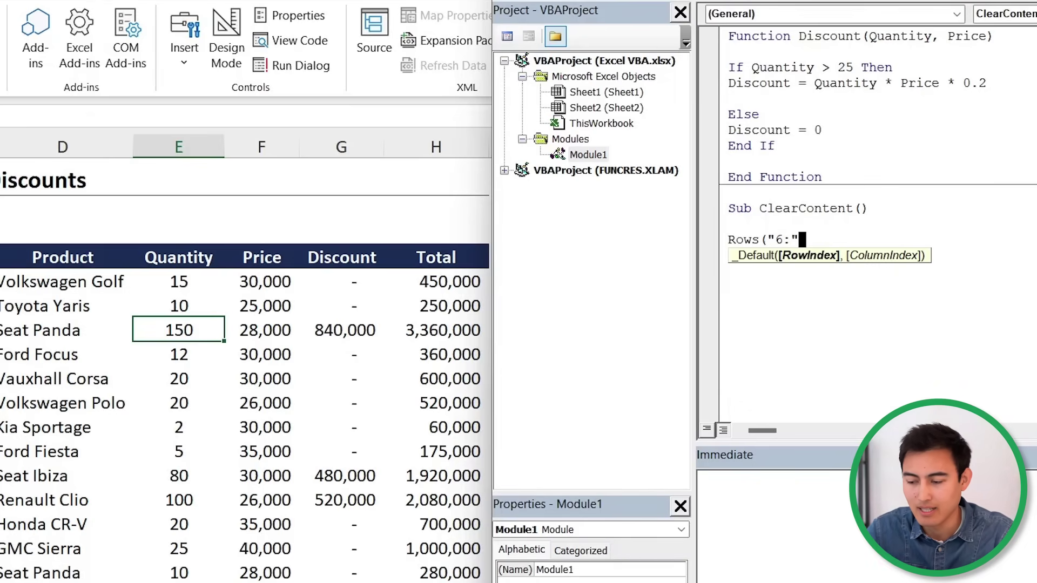
pyautogui.write('&')
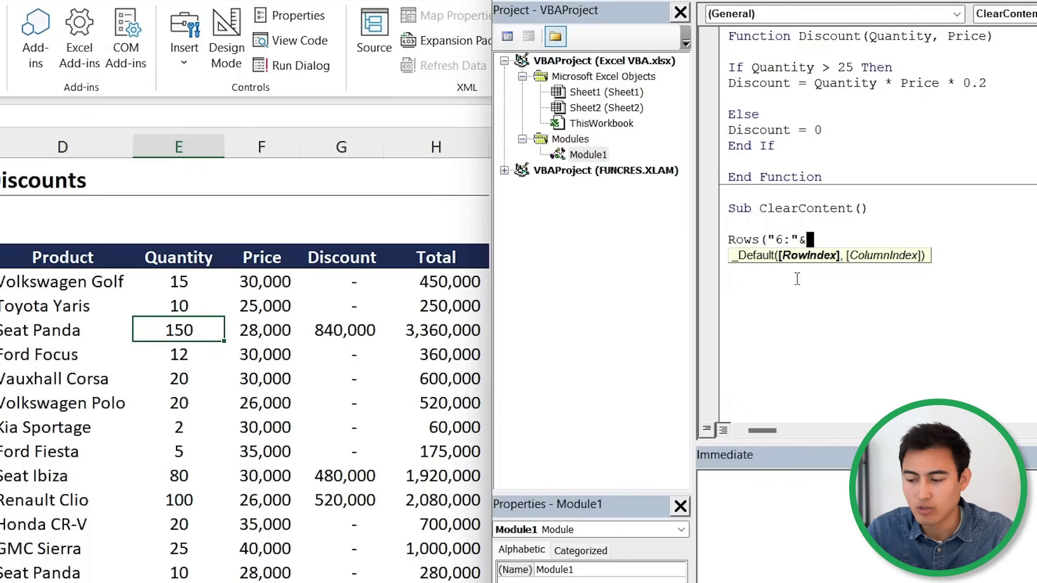
pyautogui.write('Rows.')
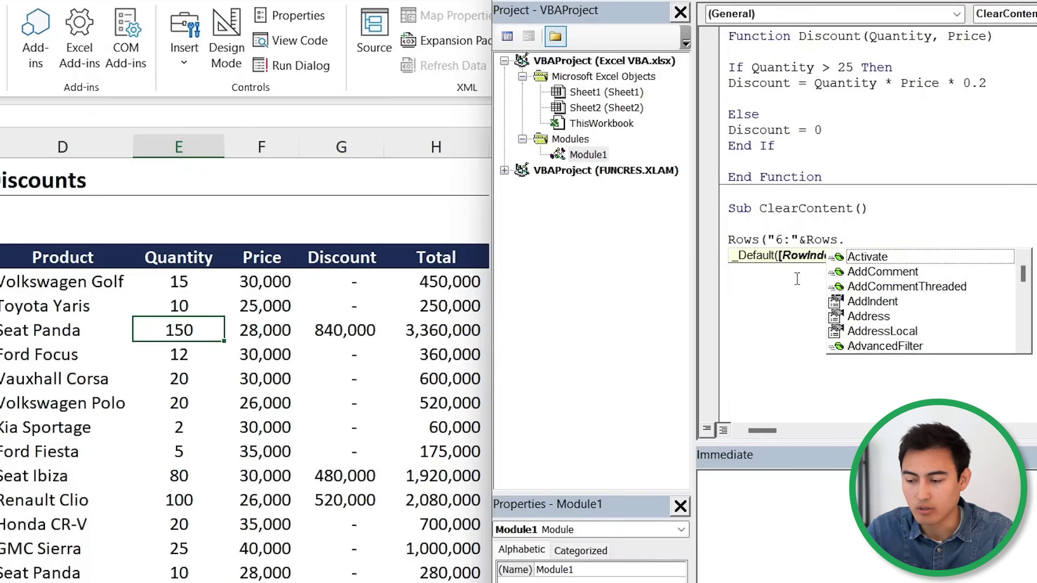
pyautogui.write('coun')
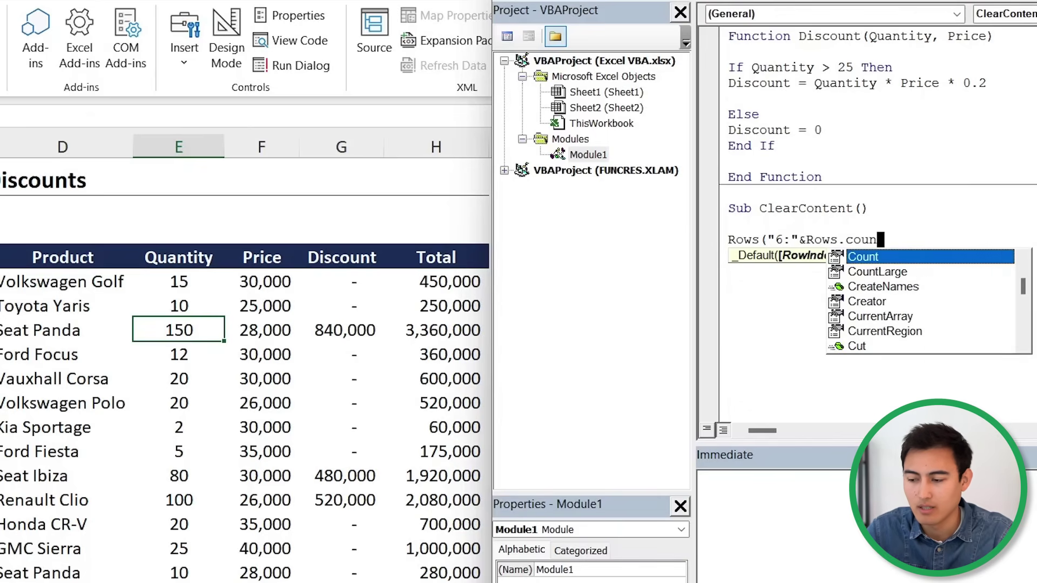
# Write Rows("6:" & Rows.Count).ClearContents as the ClearContent body
pyautogui.press('Tab')
pyautogui.write(')')
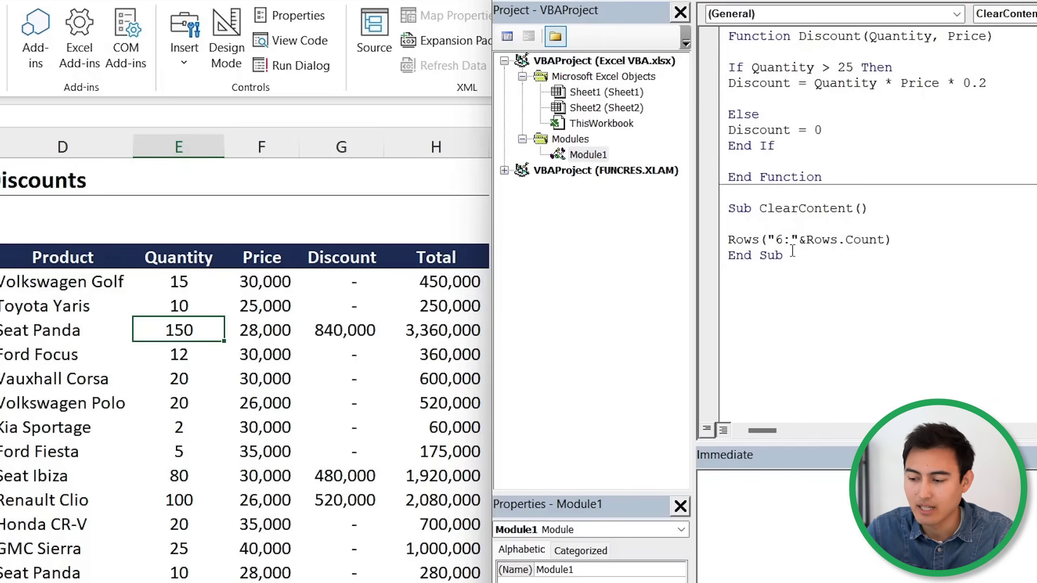
pyautogui.write('.')
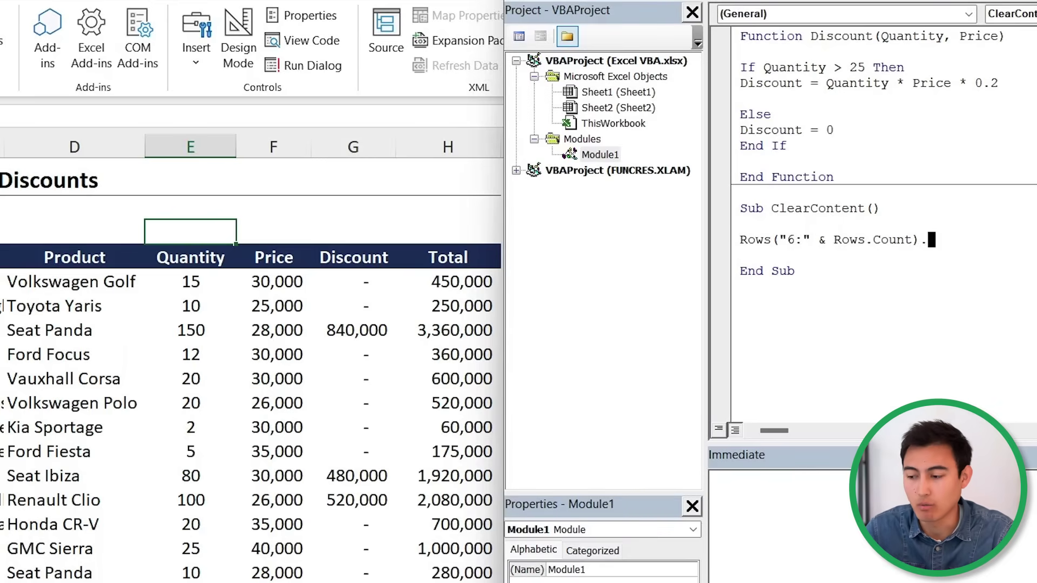
pyautogui.write('ClearCon')
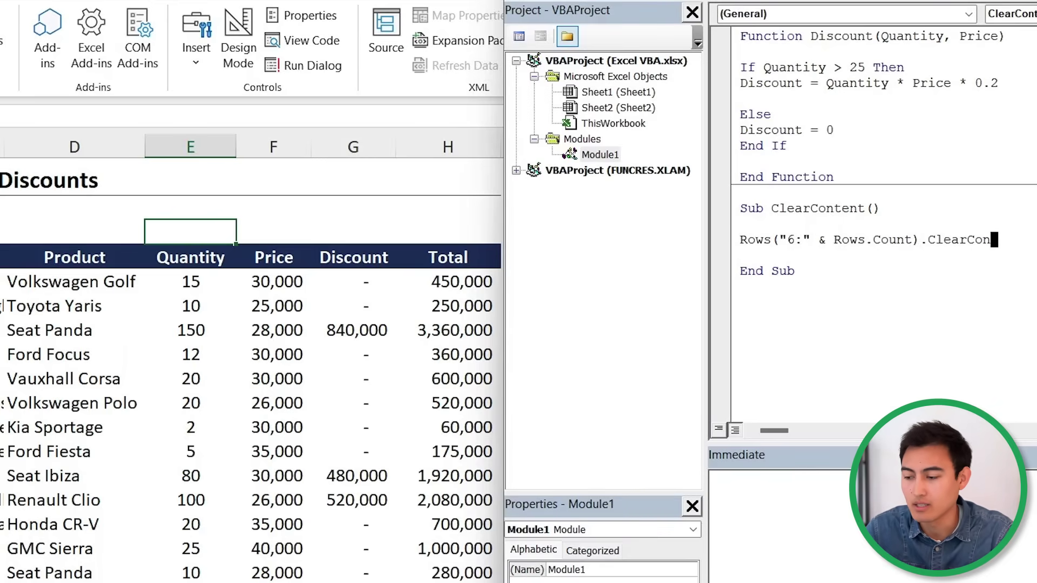
pyautogui.write('tents')
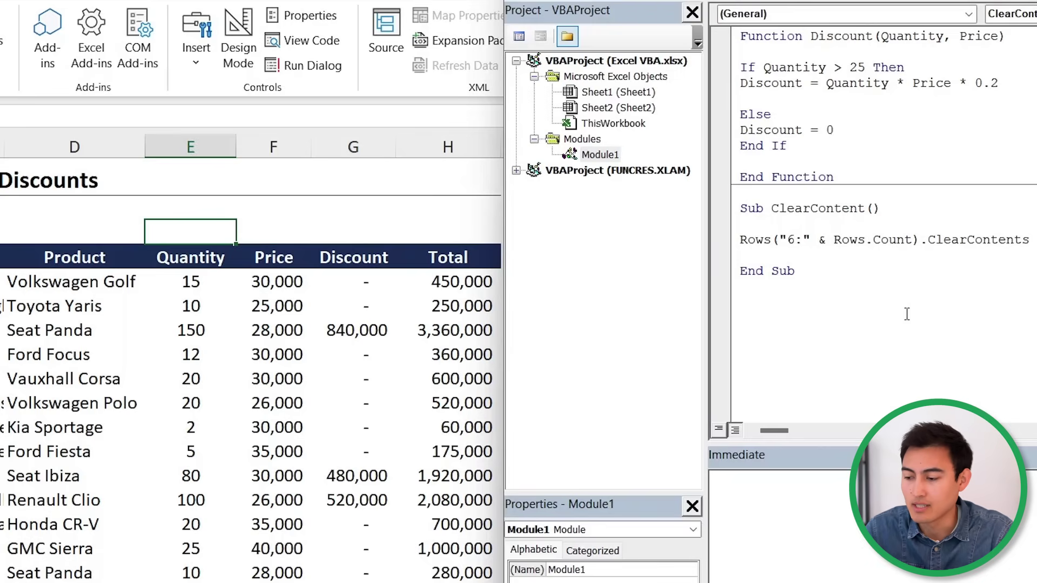
pyautogui.click(907, 315)
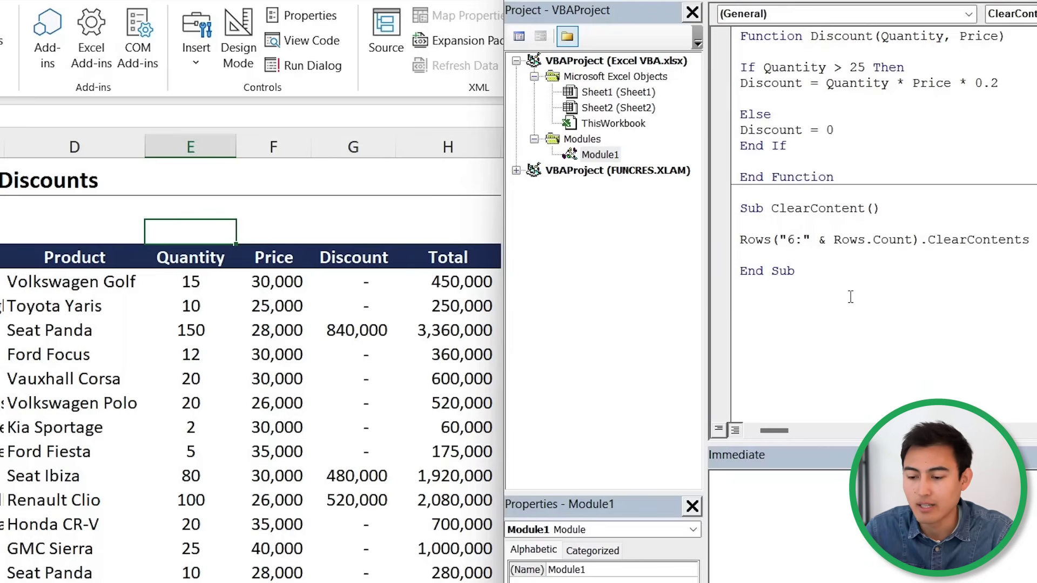
pyautogui.click(159, 224)
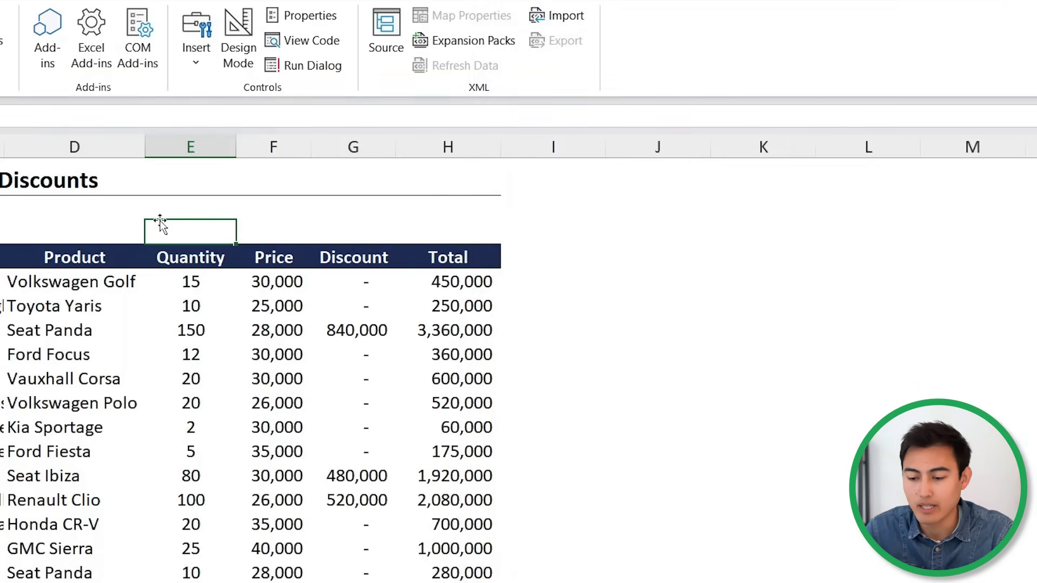
pyautogui.write('=')
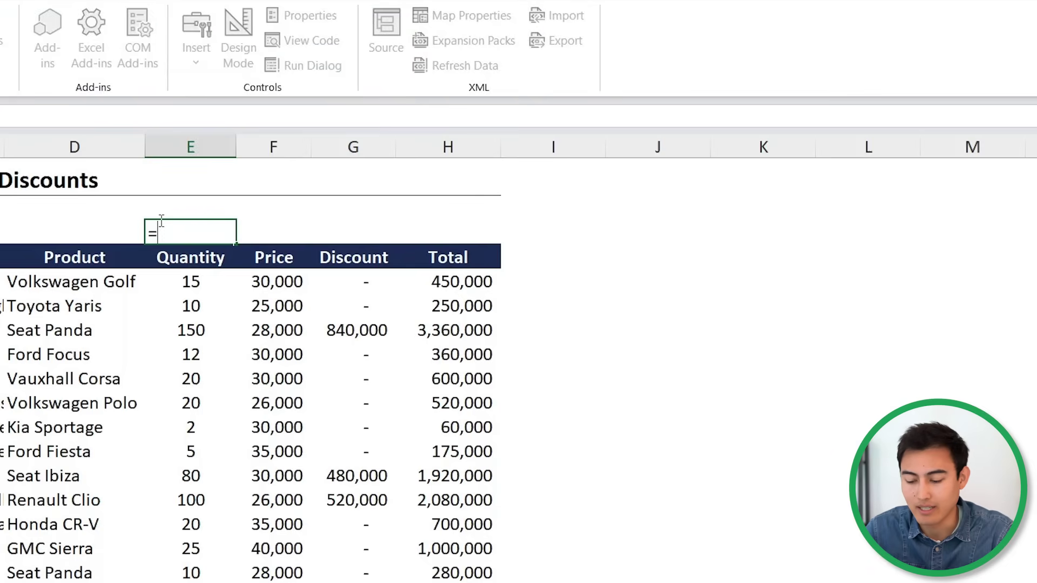
pyautogui.write('clearcon')
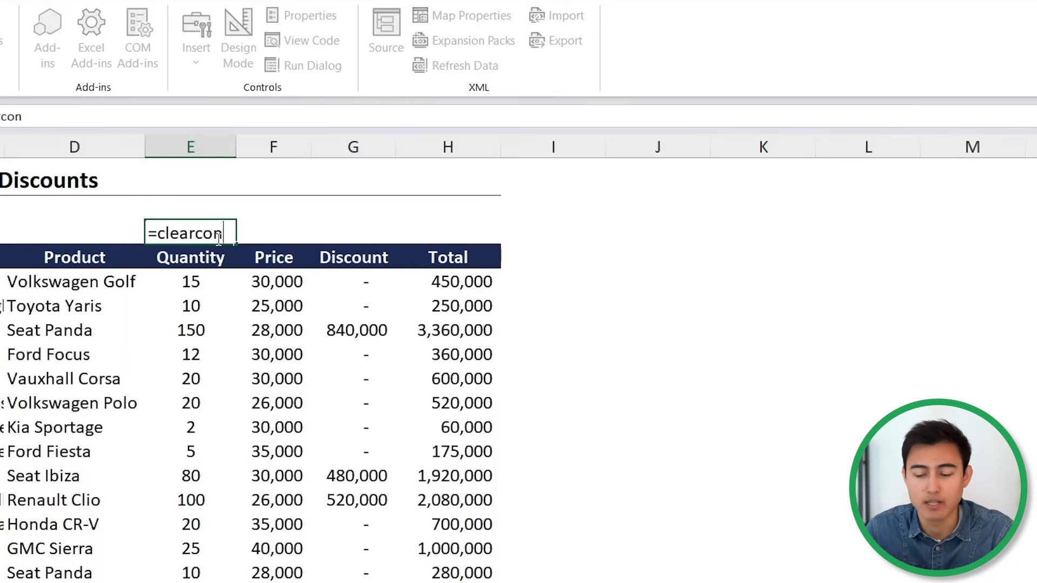
pyautogui.press('Escape')
pyautogui.hotkey('alt', 'F11')
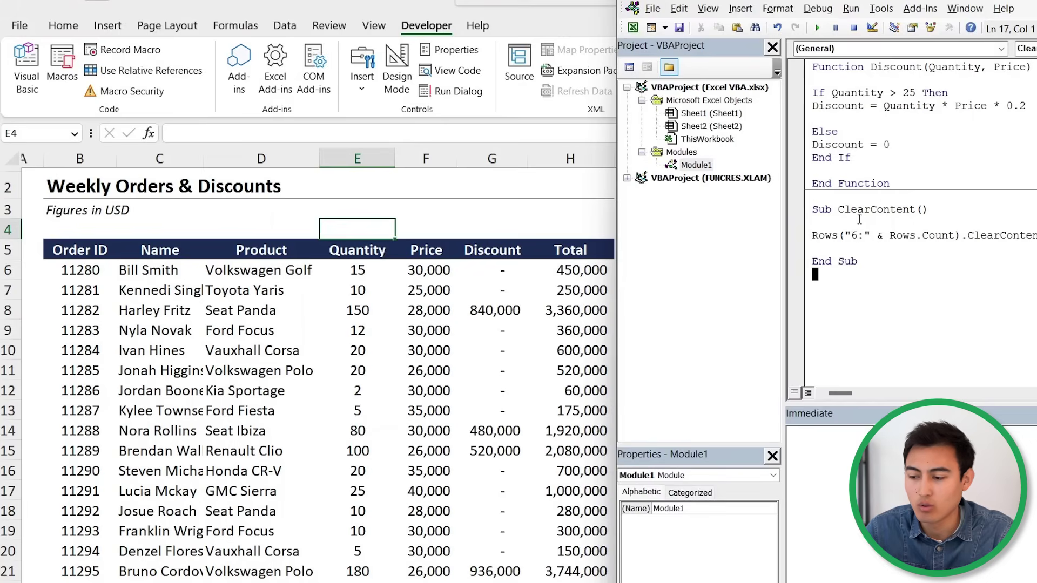
# Run ClearContent from the VBA toolbar, emptying all rows from row 6 down
pyautogui.click(863, 223)
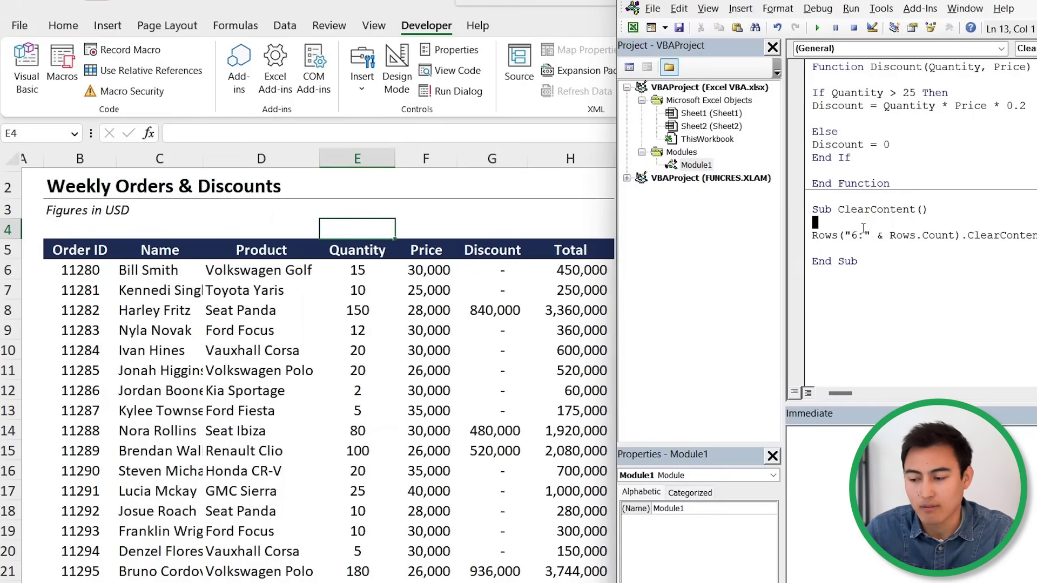
pyautogui.click(816, 29)
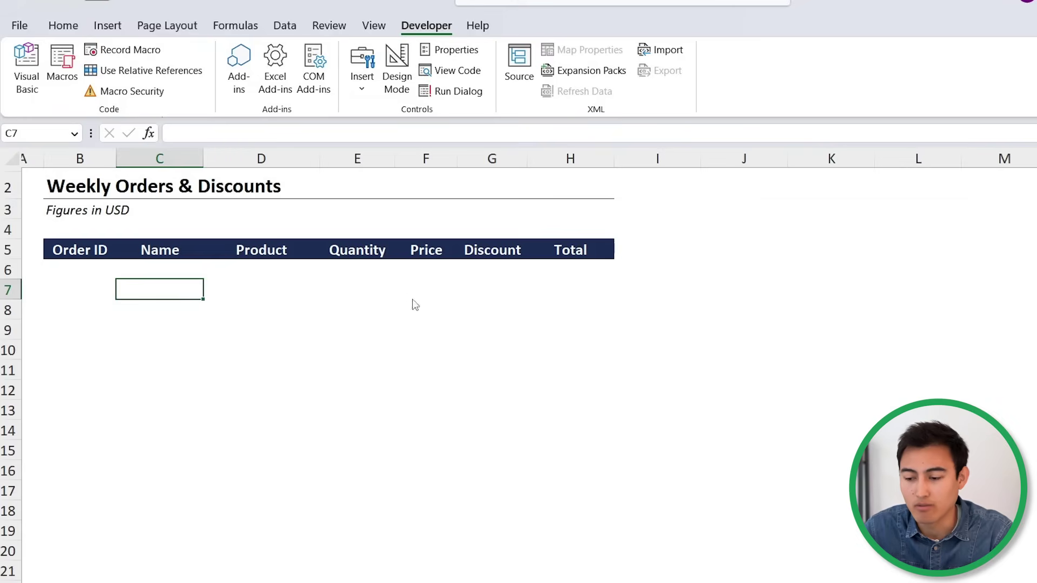
# Insert Answer = MsgBox("Confirm you want to clear?", vbYesNo) above the Rows(...).ClearContents line
pyautogui.hotkey('alt', 'F11')
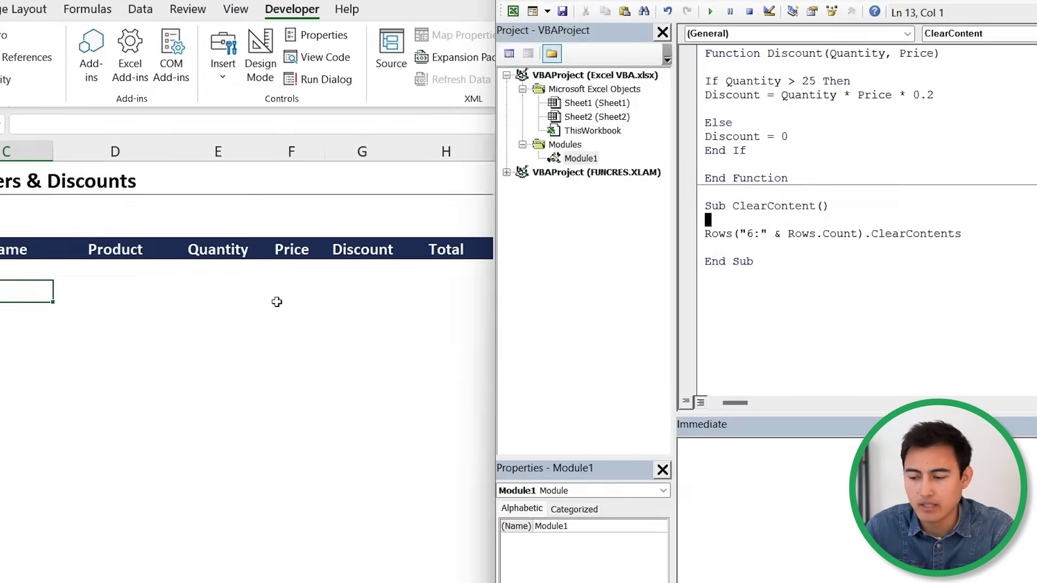
pyautogui.press('Return')
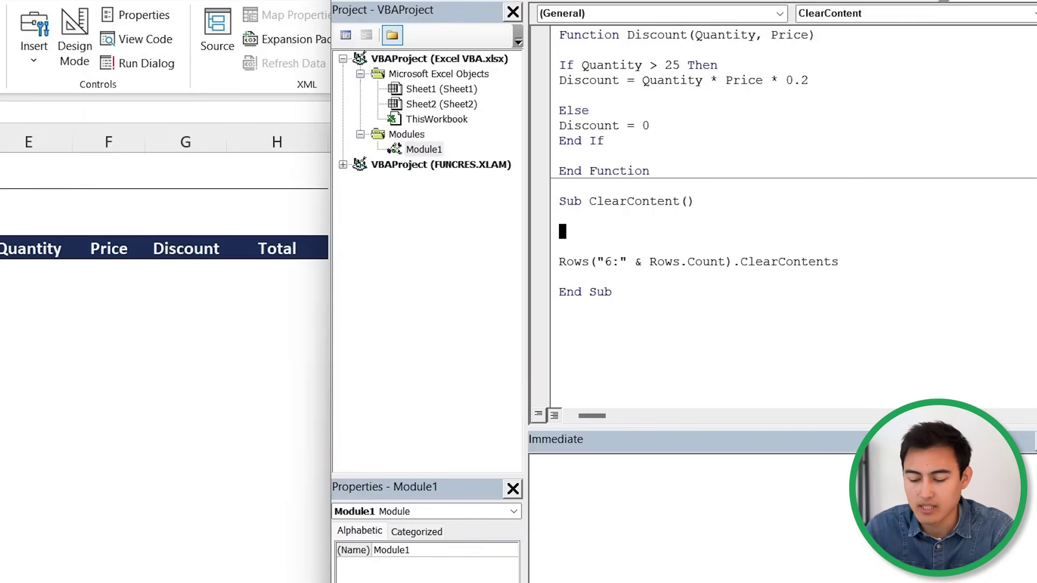
pyautogui.write('Answer = ')
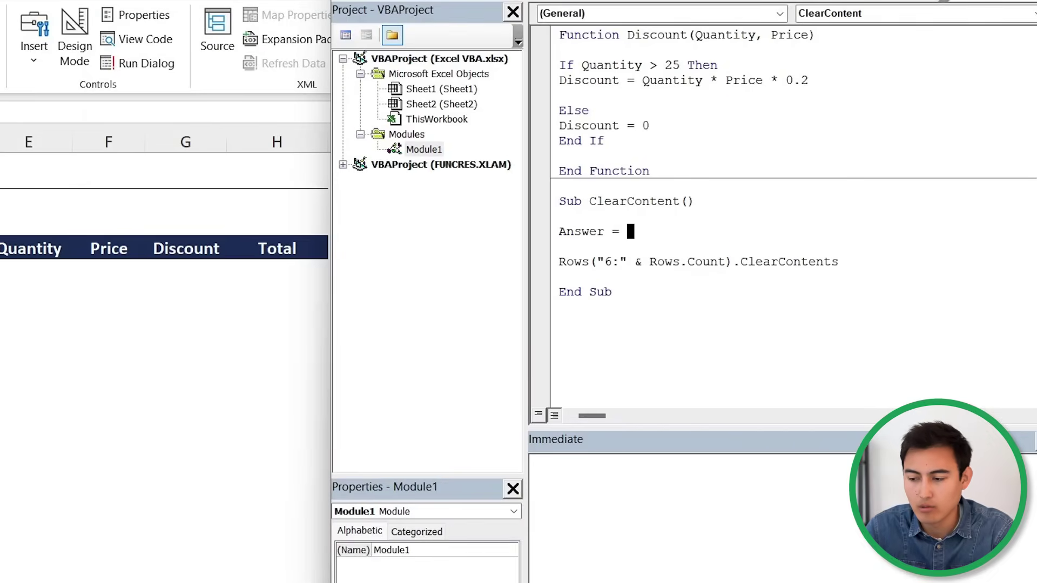
pyautogui.write('Ms')
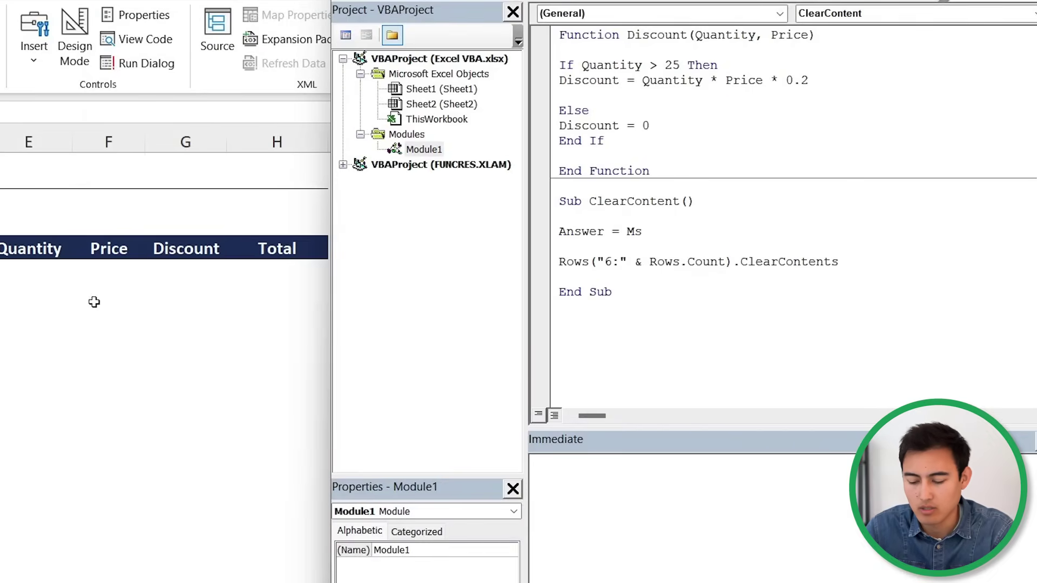
pyautogui.write('gBox(')
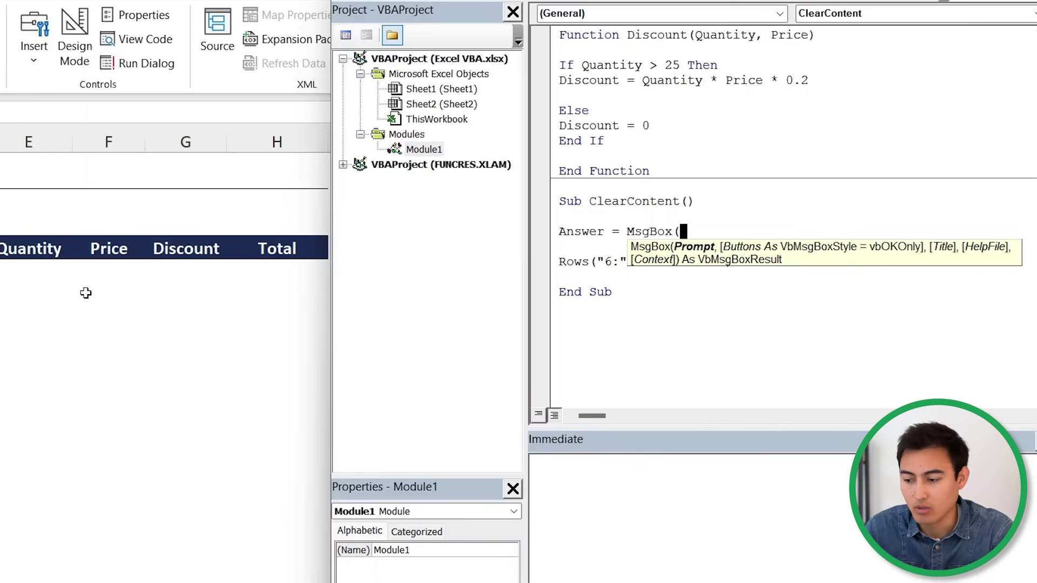
pyautogui.write('"')
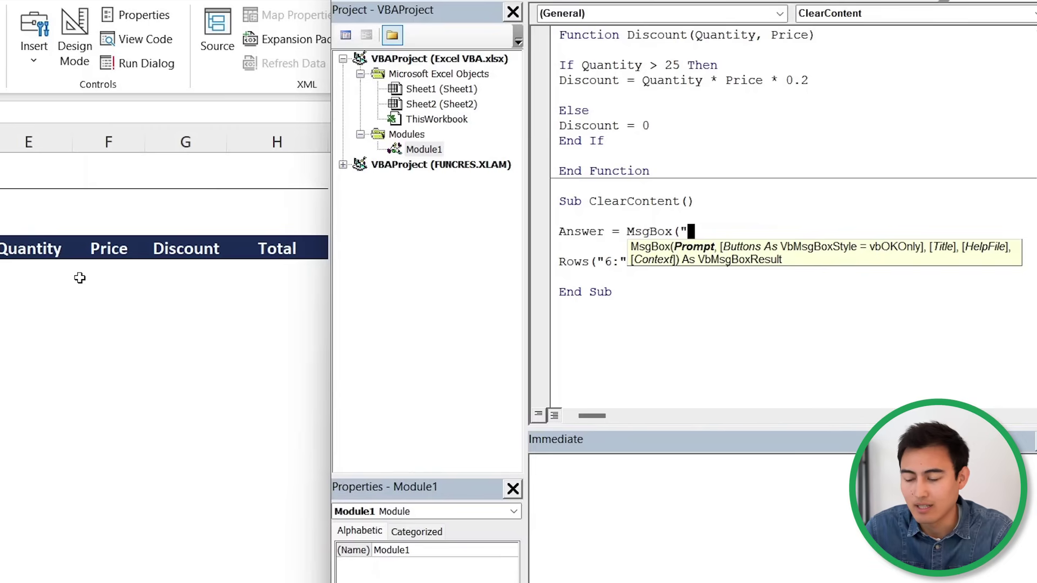
pyautogui.write('Confirm up')
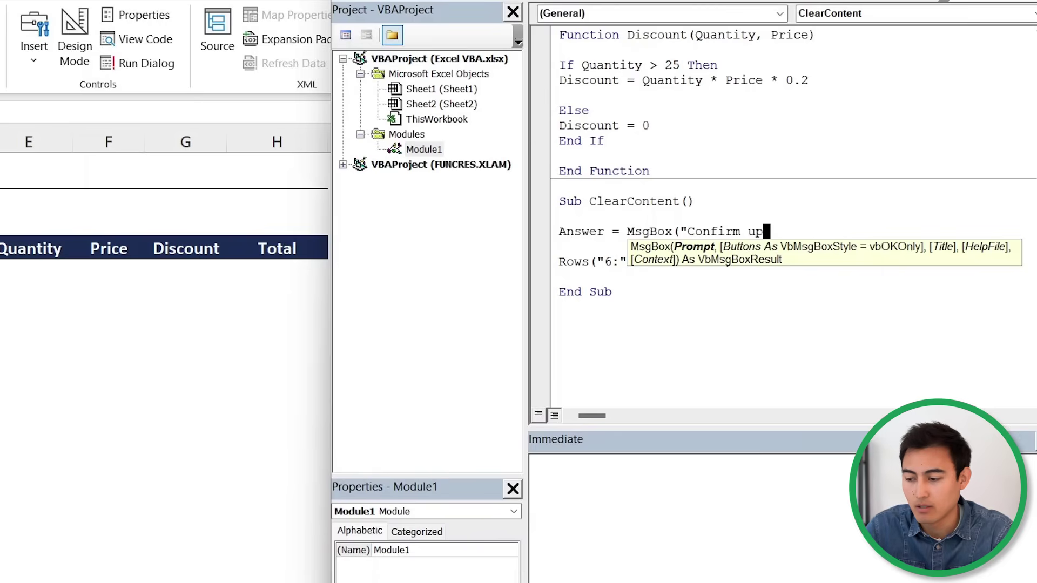
pyautogui.press('BackSpace')
pyautogui.press('BackSpace')
pyautogui.write('you wan t')
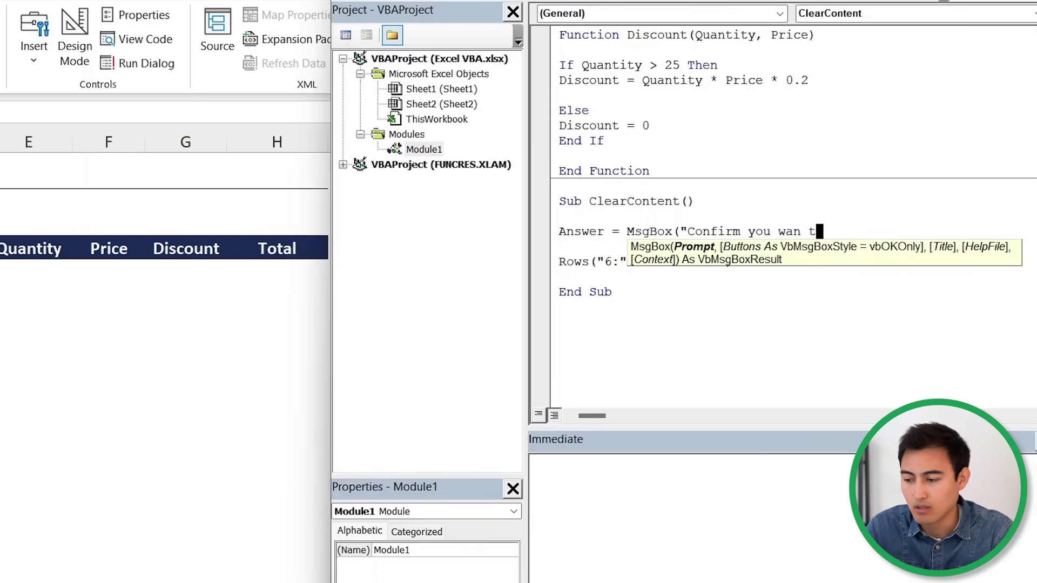
pyautogui.press('BackSpace')
pyautogui.press('BackSpace')
pyautogui.write('t to clea')
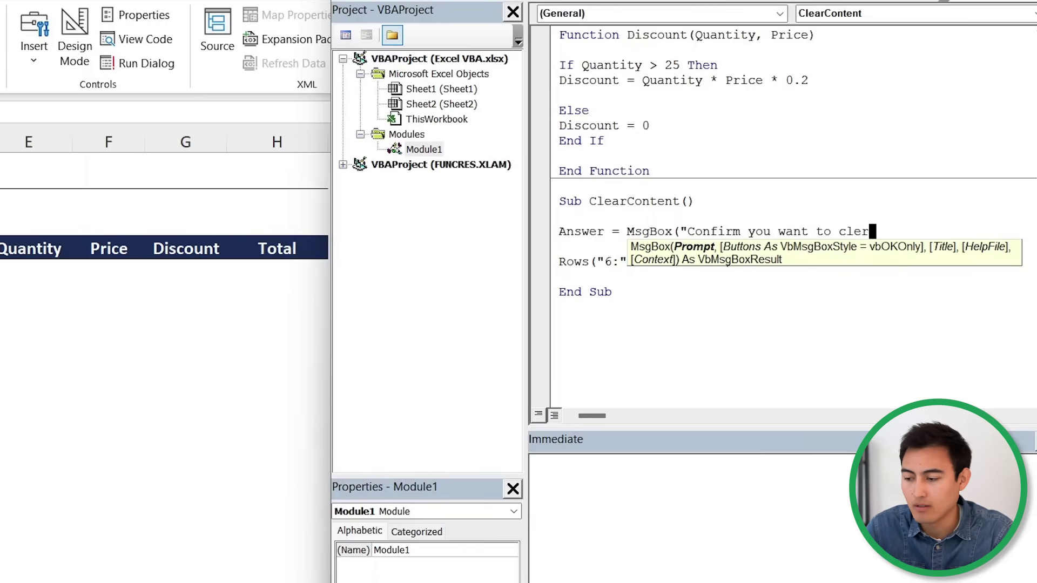
pyautogui.write('r?"')
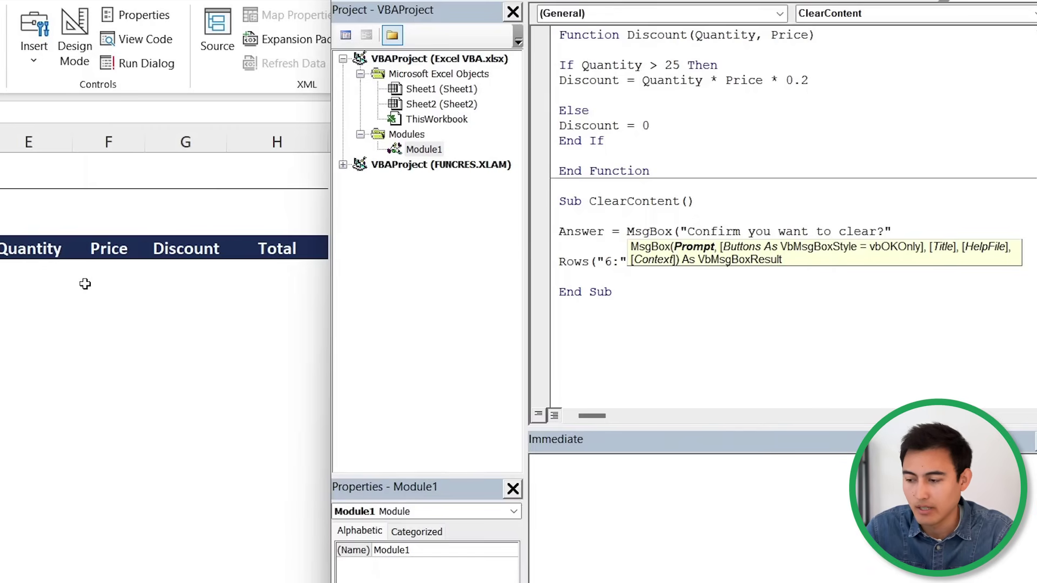
pyautogui.write(',')
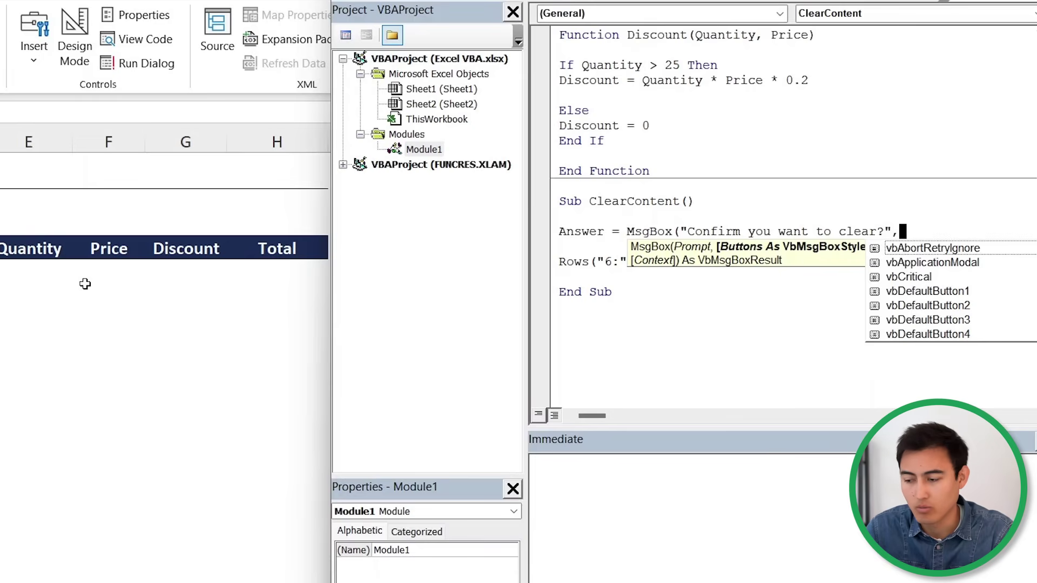
pyautogui.write('vbyes')
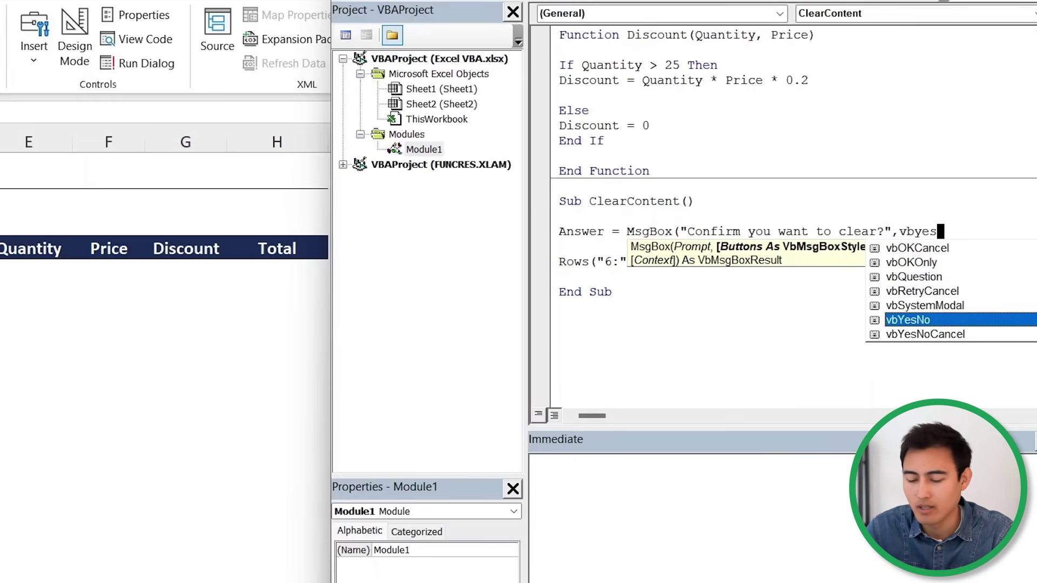
pyautogui.press('Tab')
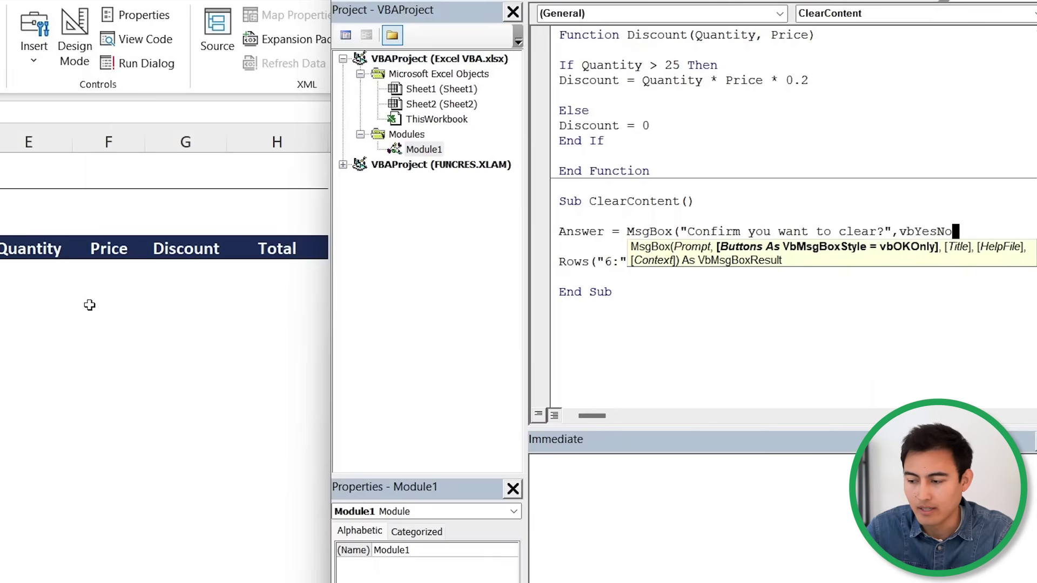
pyautogui.write(')')
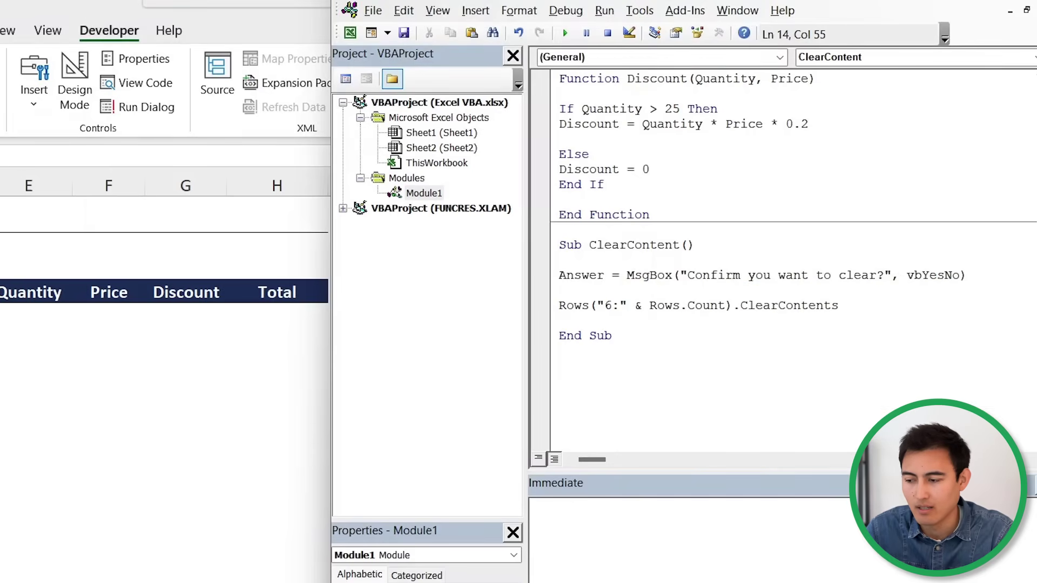
# Enter test values into B6, C6 and E6 on the order sheet
pyautogui.hotkey('alt', 'F11')
pyautogui.press('Left')
pyautogui.press('Up')
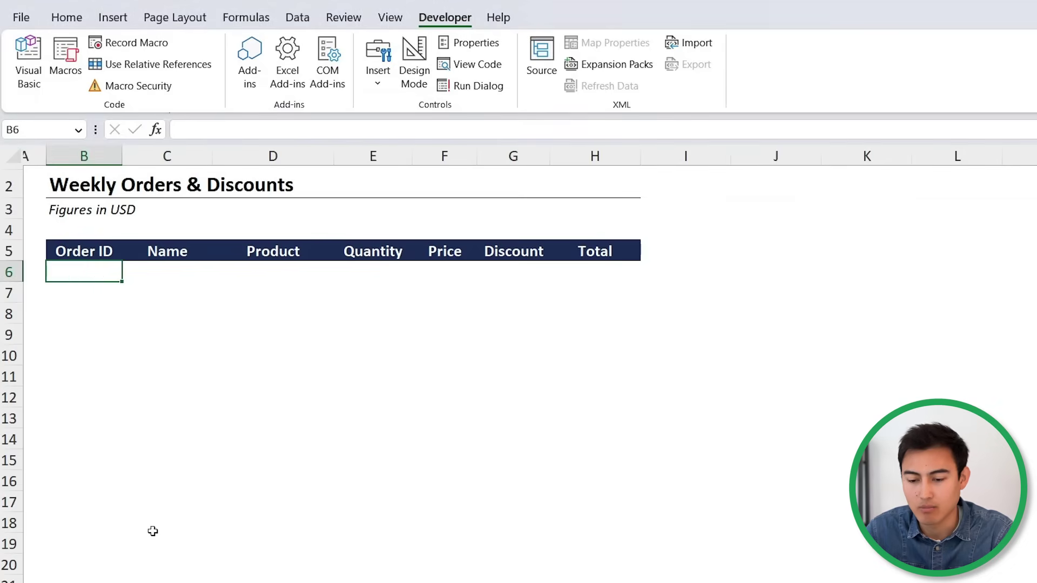
pyautogui.write('1')
pyautogui.press('Tab')
pyautogui.write('2')
pyautogui.press('Tab')
pyautogui.press('Tab')
pyautogui.write('1')
pyautogui.press('Tab')
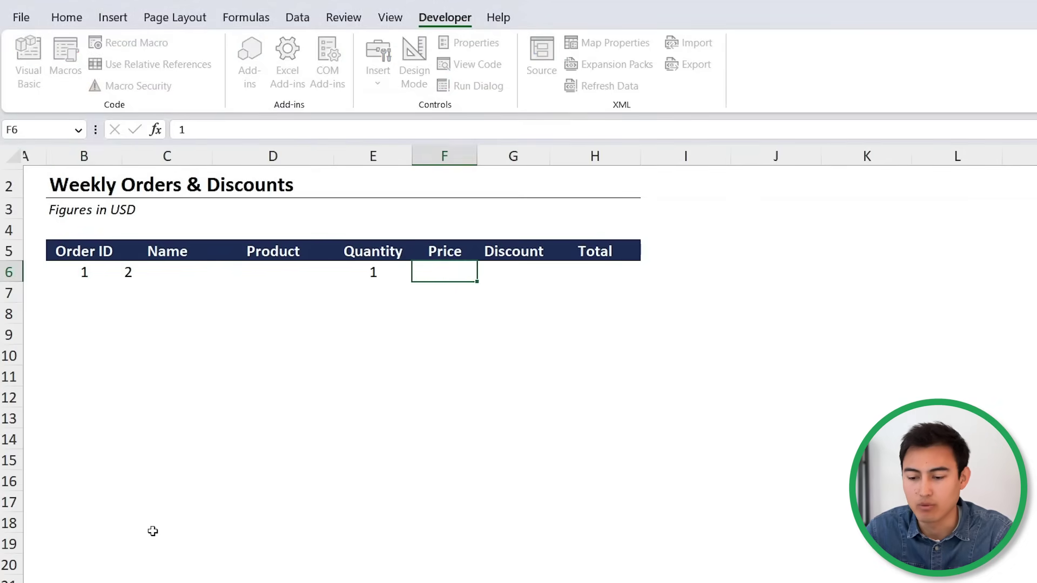
# Run ClearContent from the VBA editor and answer Yes to clear the test row
pyautogui.hotkey('alt', 'F11')
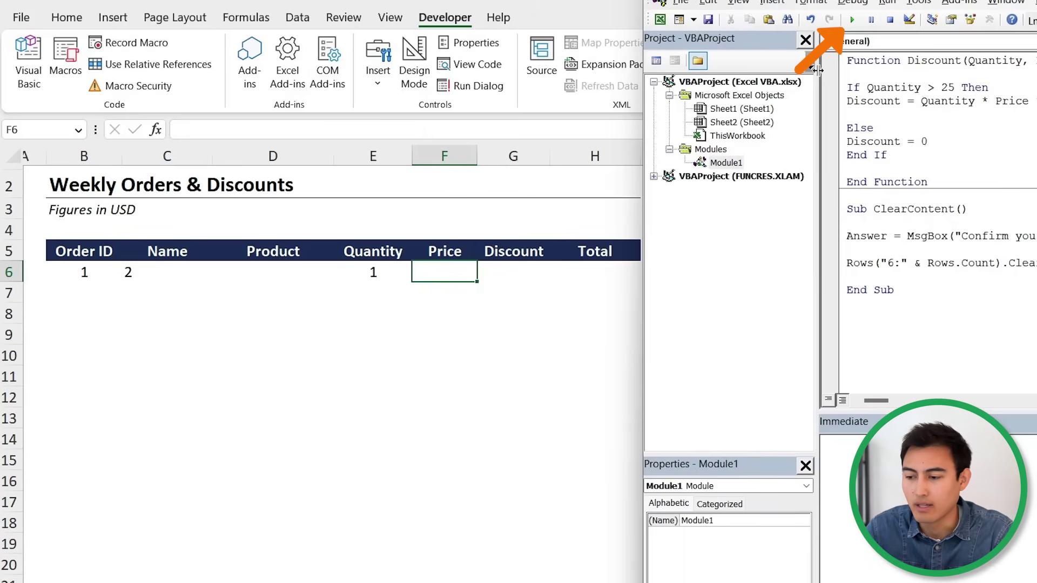
pyautogui.click(851, 19)
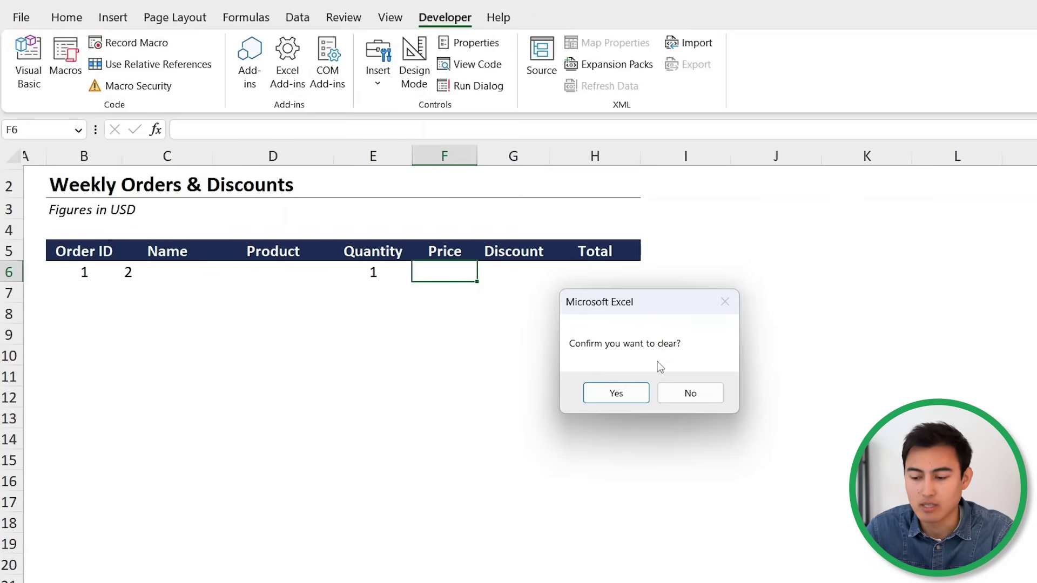
pyautogui.click(682, 386)
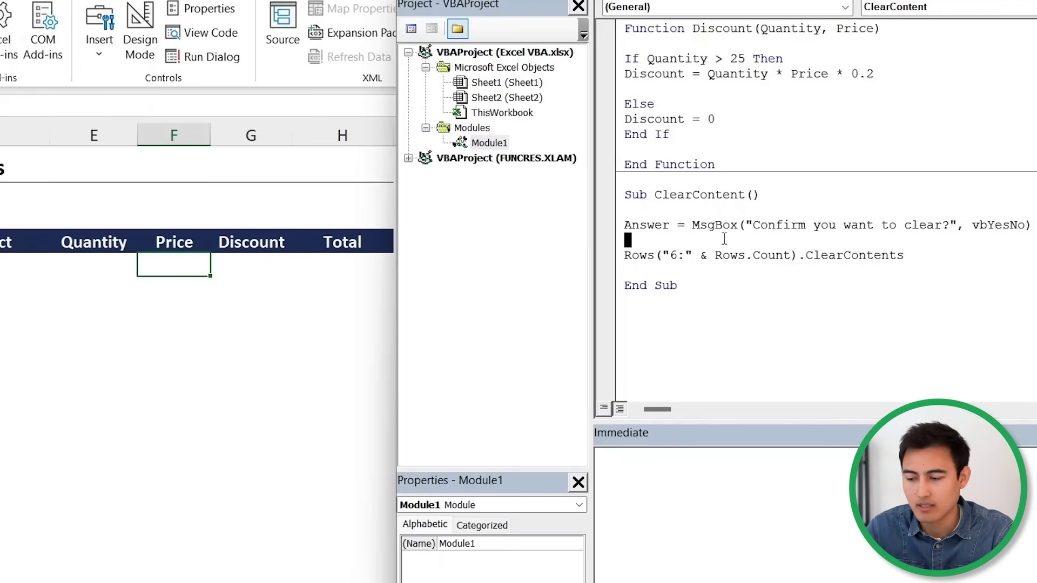
# Wrap the Rows clearing line in If Answer = vbYes Then, Else Exit Sub, End If
pyautogui.press('Return')
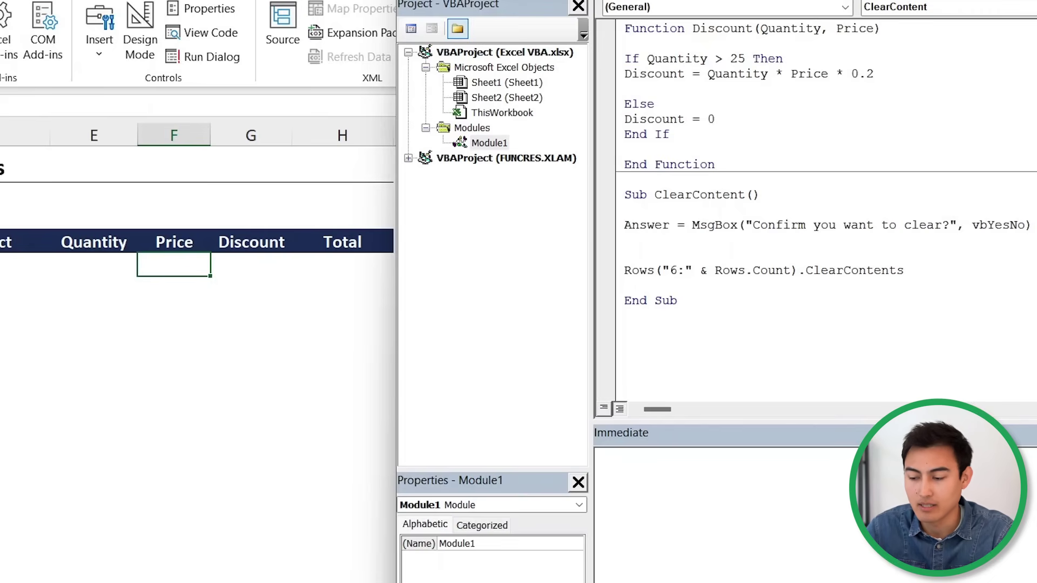
pyautogui.write('f An')
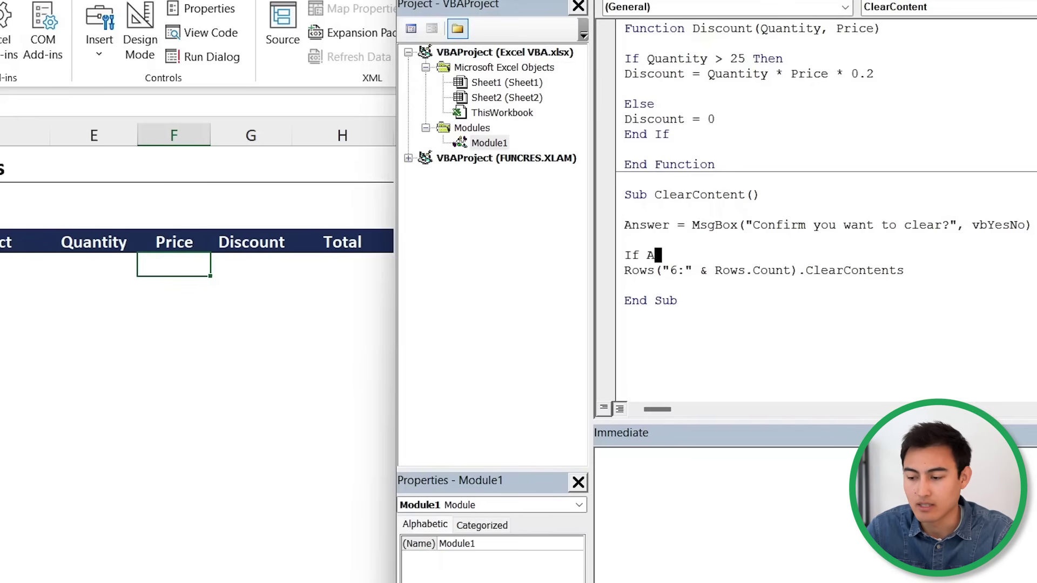
pyautogui.write('swer = v')
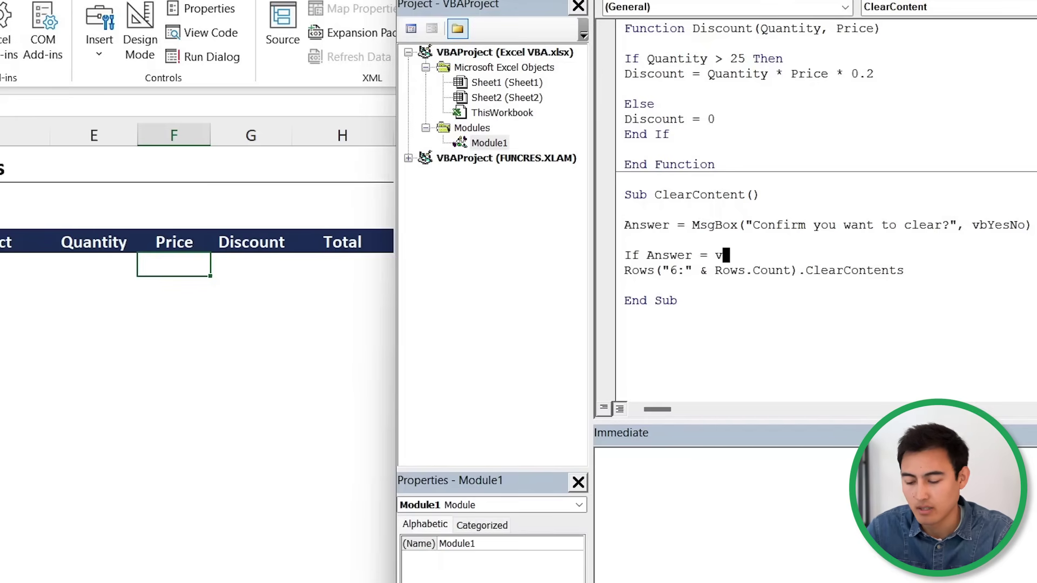
pyautogui.write('bYes ')
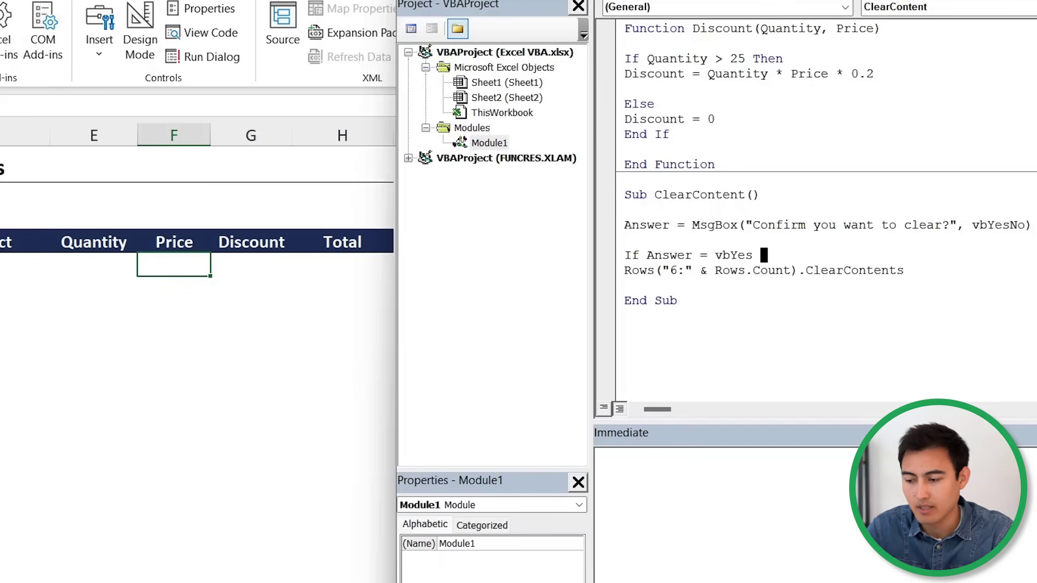
pyautogui.write('Then')
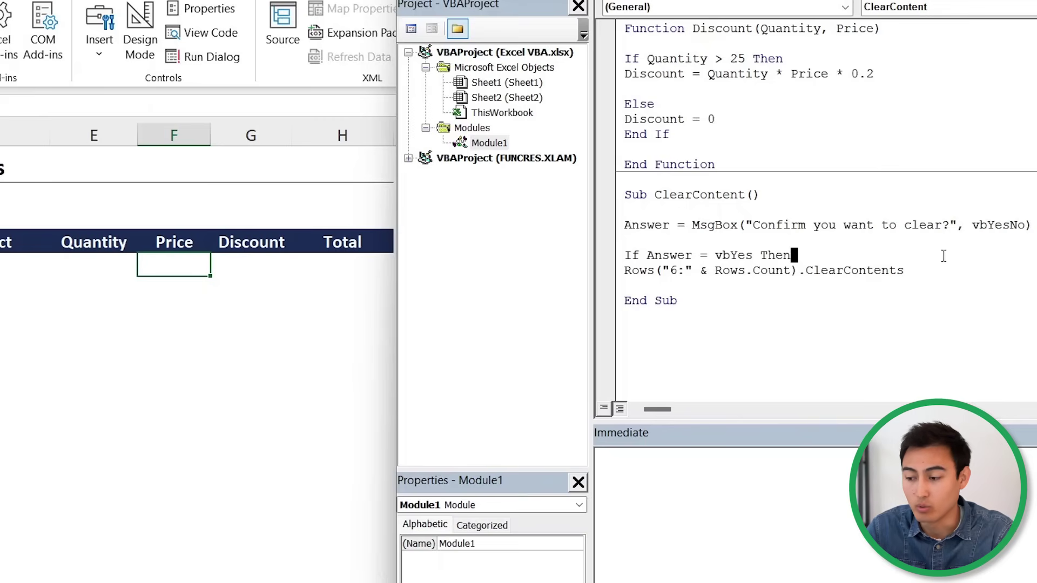
pyautogui.click(963, 281)
pyautogui.press('Return')
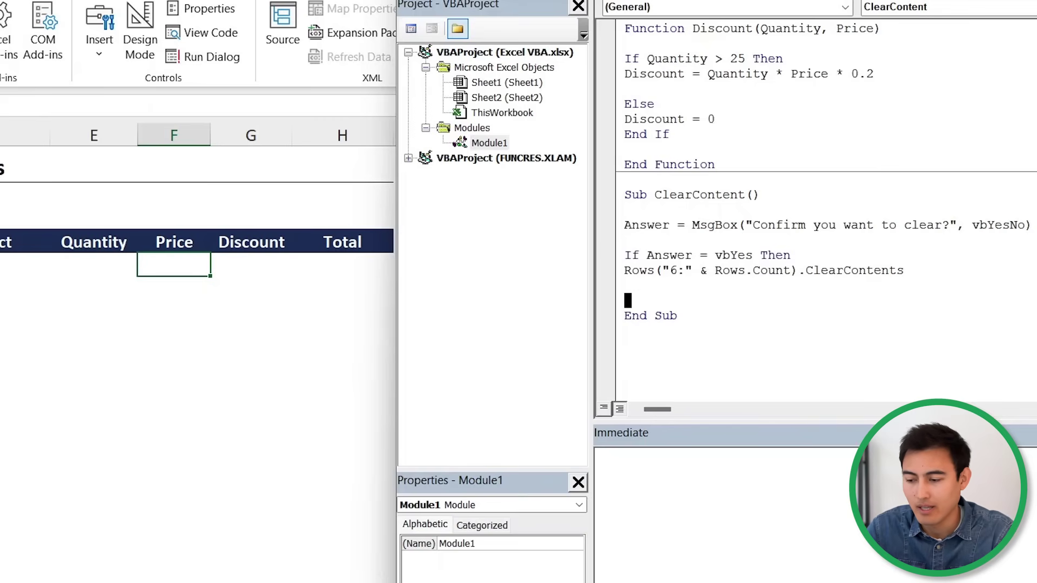
pyautogui.write('Else')
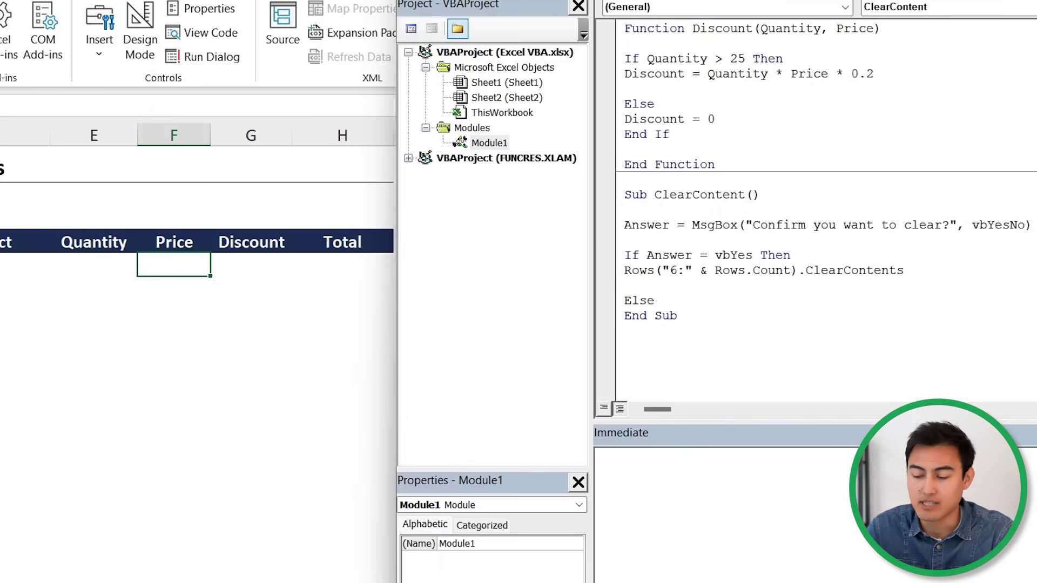
pyautogui.press('Return')
pyautogui.write('E')
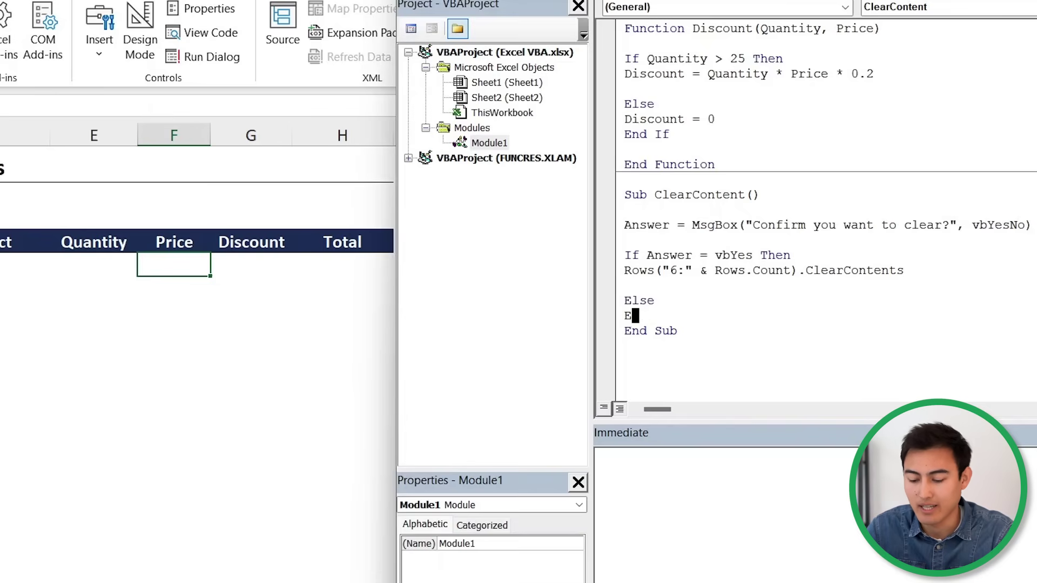
pyautogui.write('xit Sub')
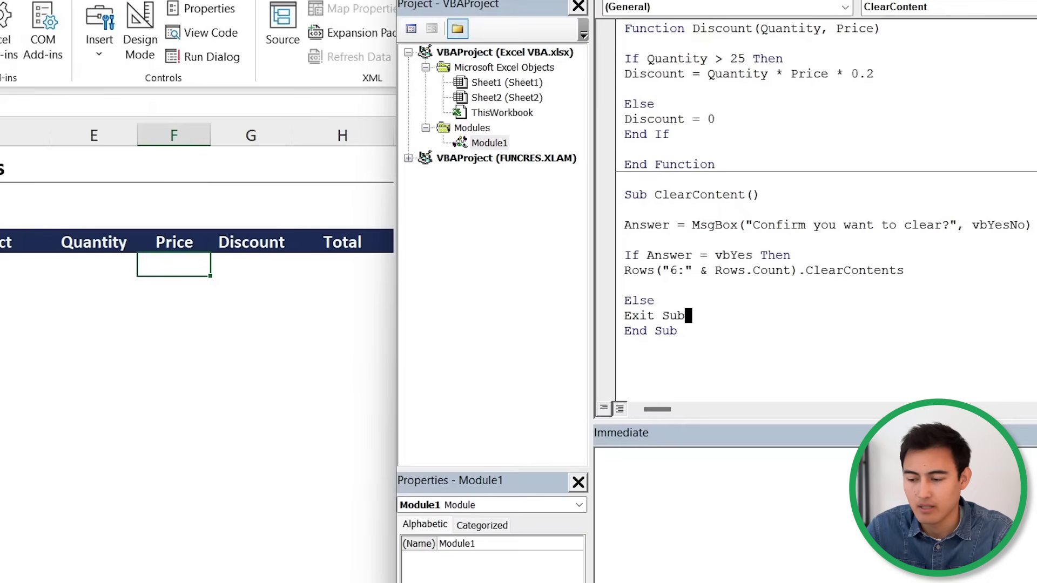
pyautogui.press('Return')
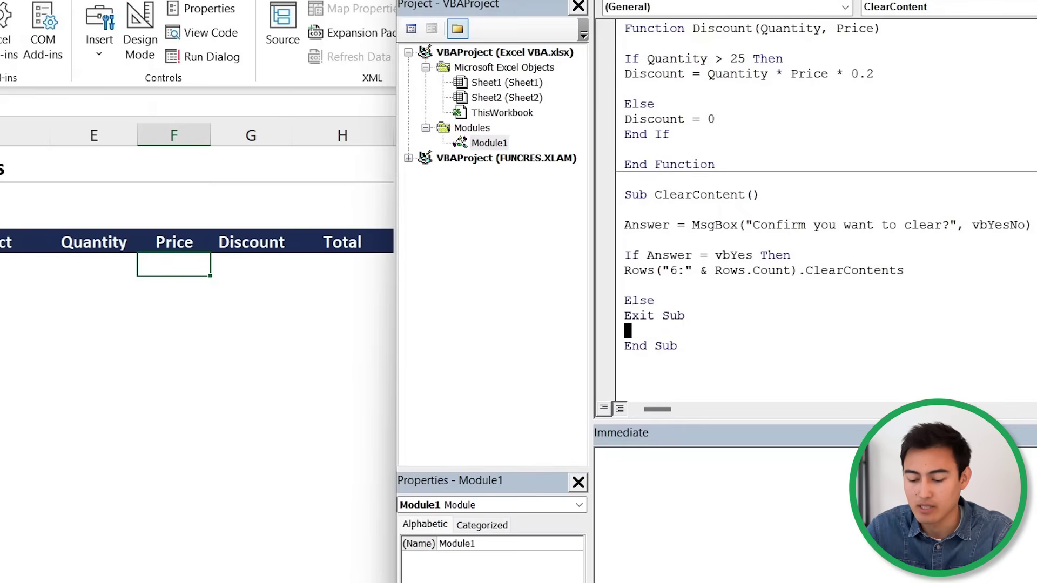
pyautogui.write('End If')
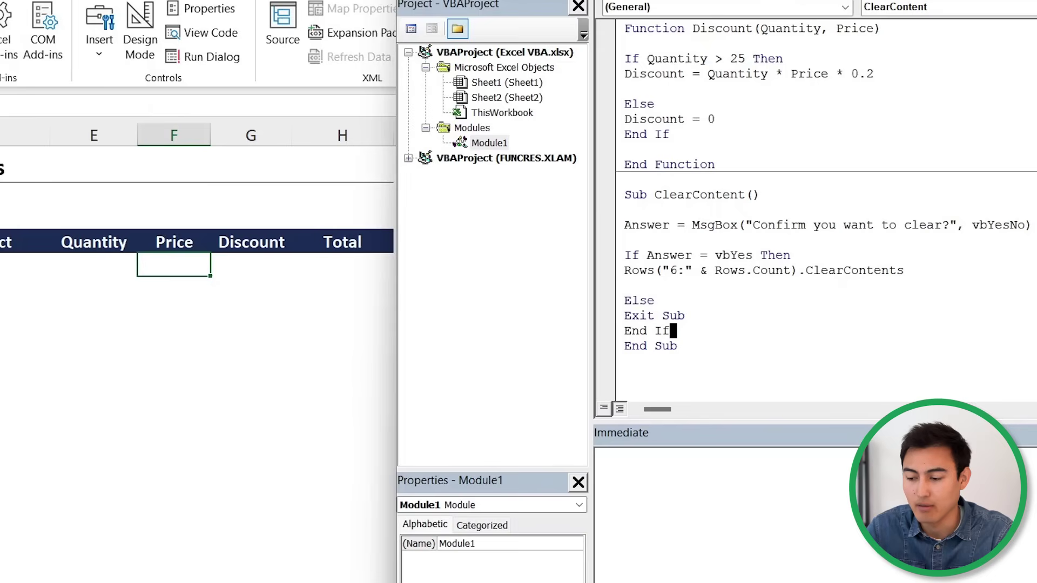
pyautogui.click(780, 345)
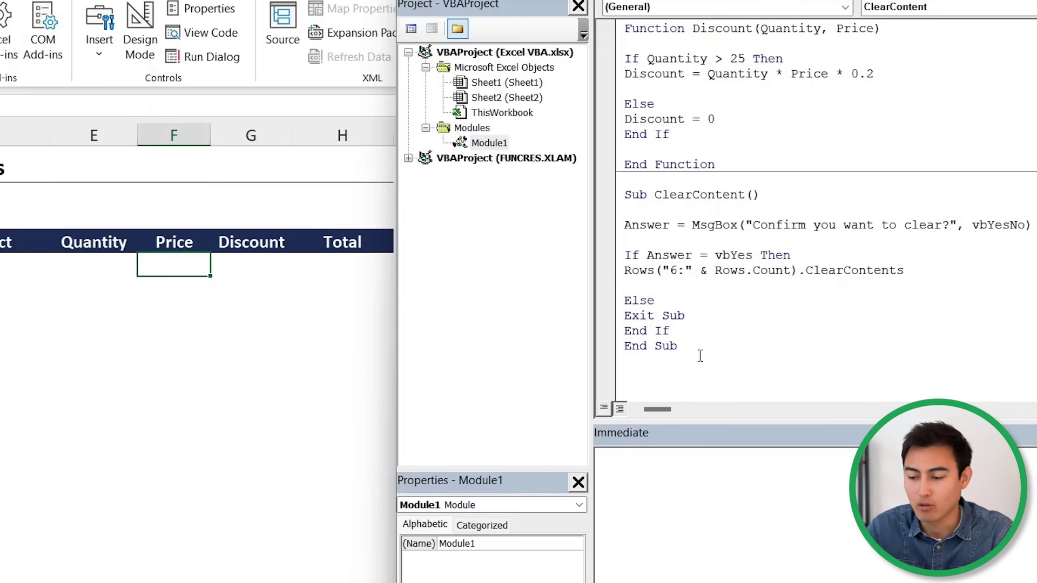
# Enter two test values in column D of the order sheet
pyautogui.hotkey('alt', 'F11')
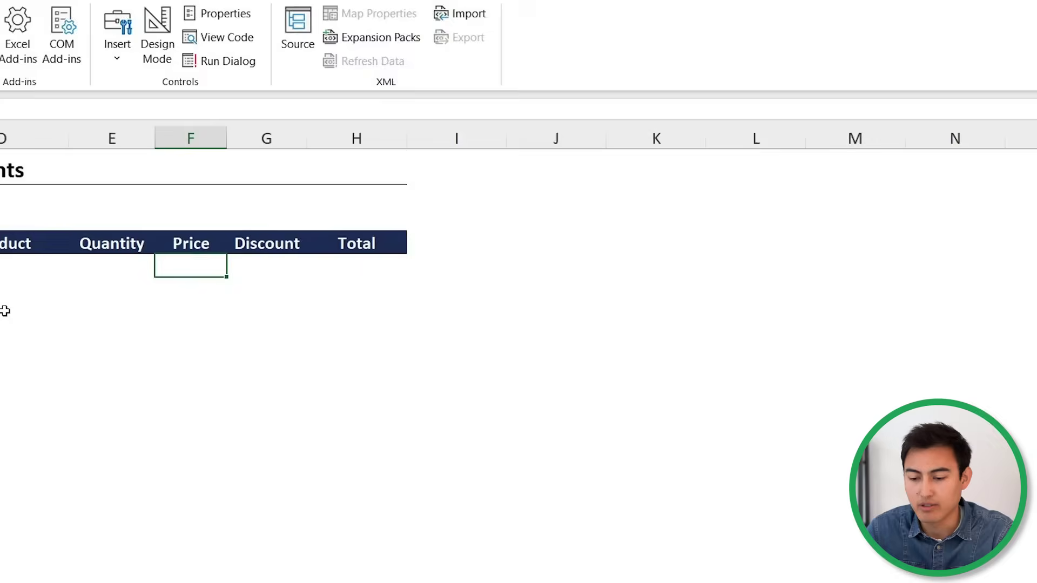
pyautogui.click(140, 313)
pyautogui.write('1')
pyautogui.press('Up')
pyautogui.write('1')
pyautogui.press('Up')
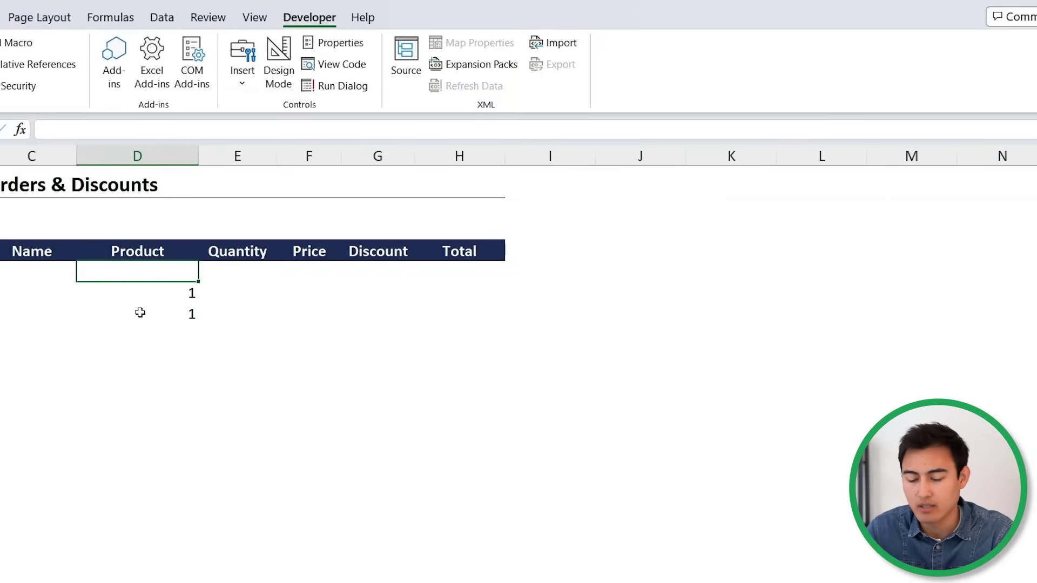
# Run ClearContent twice, answering No first to keep the values, then Yes to clear them
pyautogui.hotkey('alt', 'F11')
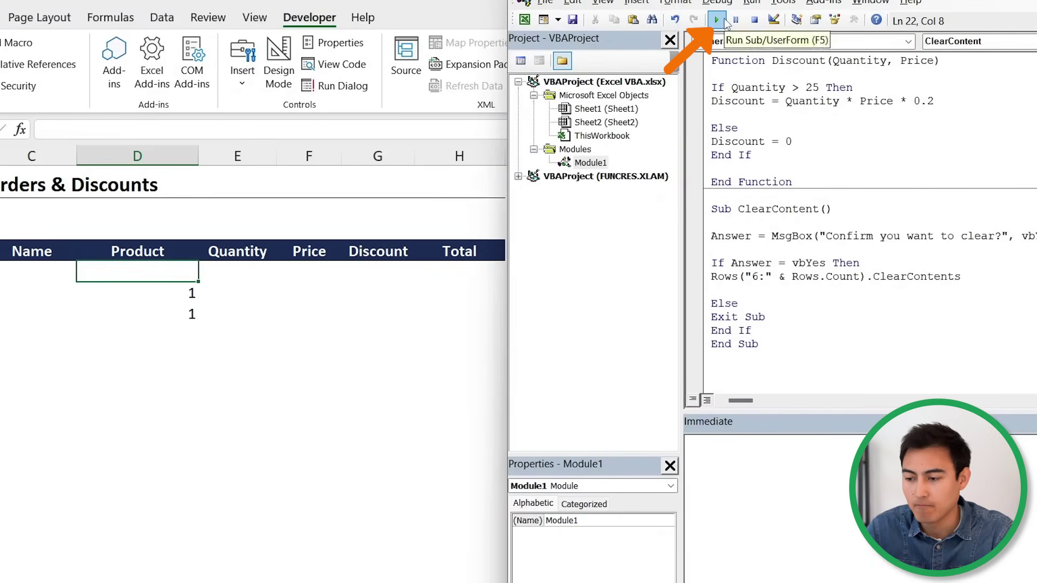
pyautogui.click(716, 20)
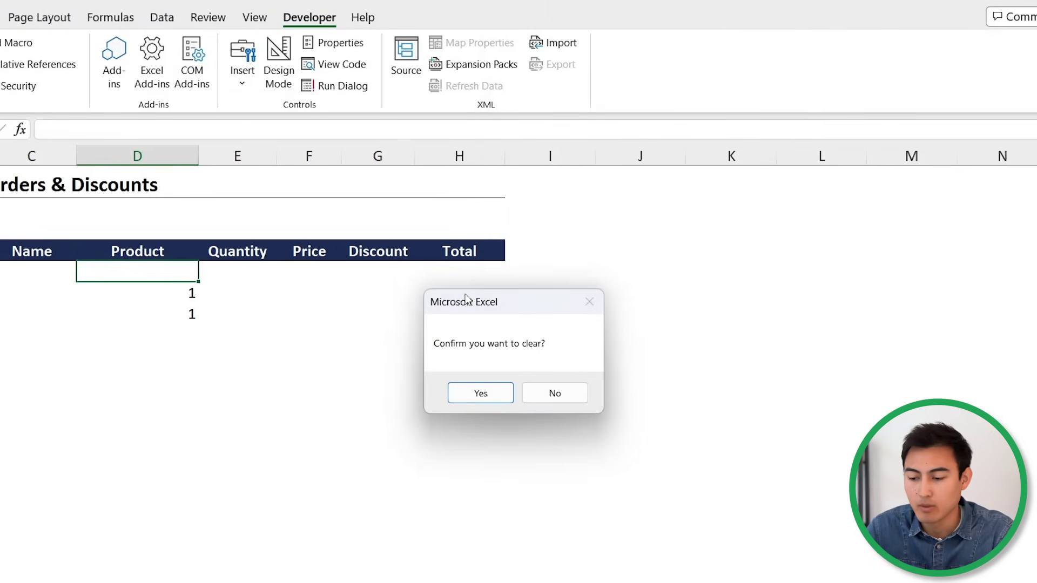
pyautogui.click(565, 396)
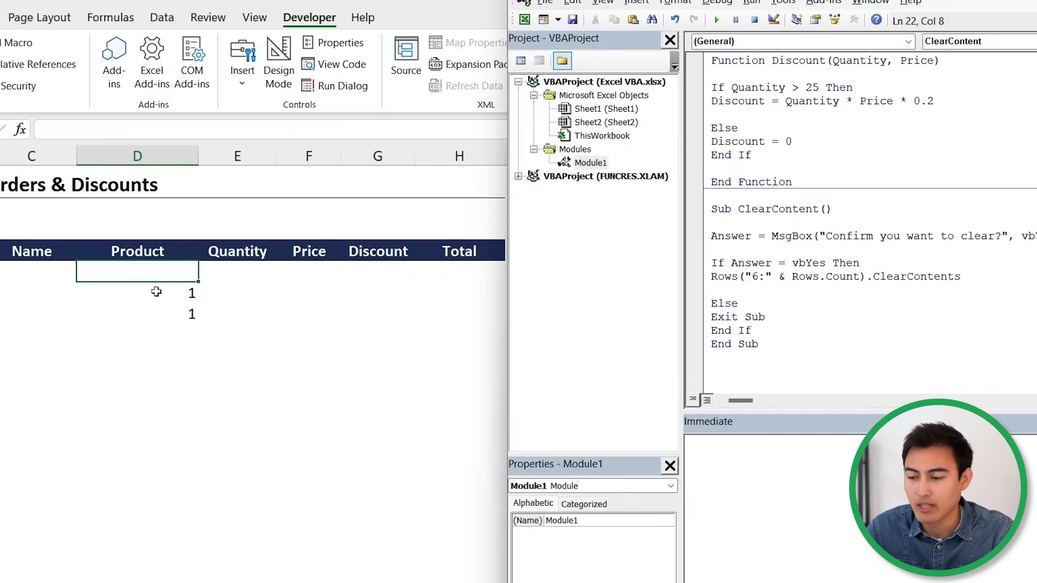
pyautogui.click(717, 21)
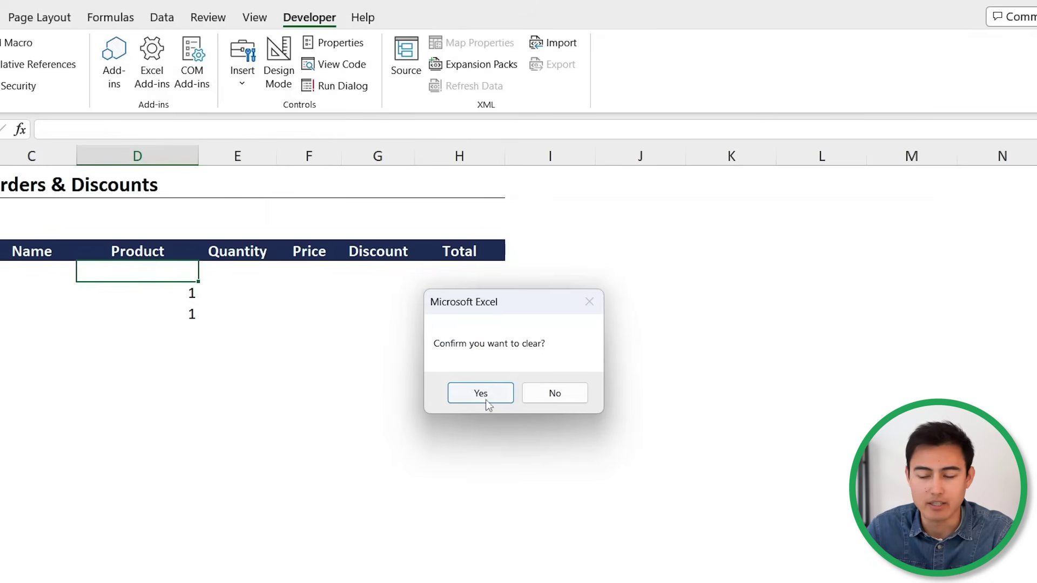
pyautogui.click(470, 396)
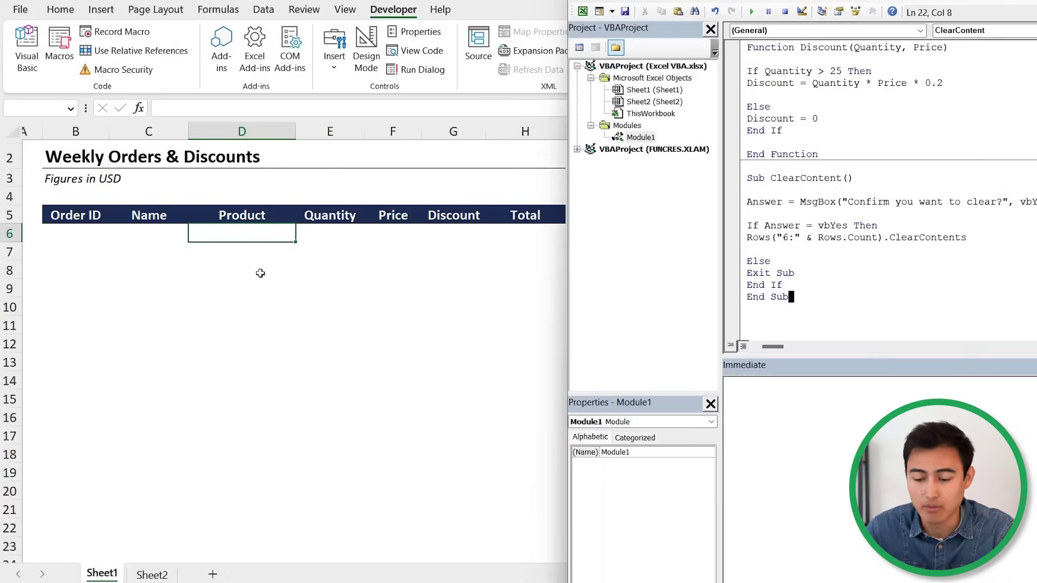
# Switch to Sheet2 and deselect the Discount column range
pyautogui.hotkey('alt', 'F11')
pyautogui.hotkey('ctrl', 'pagedown')
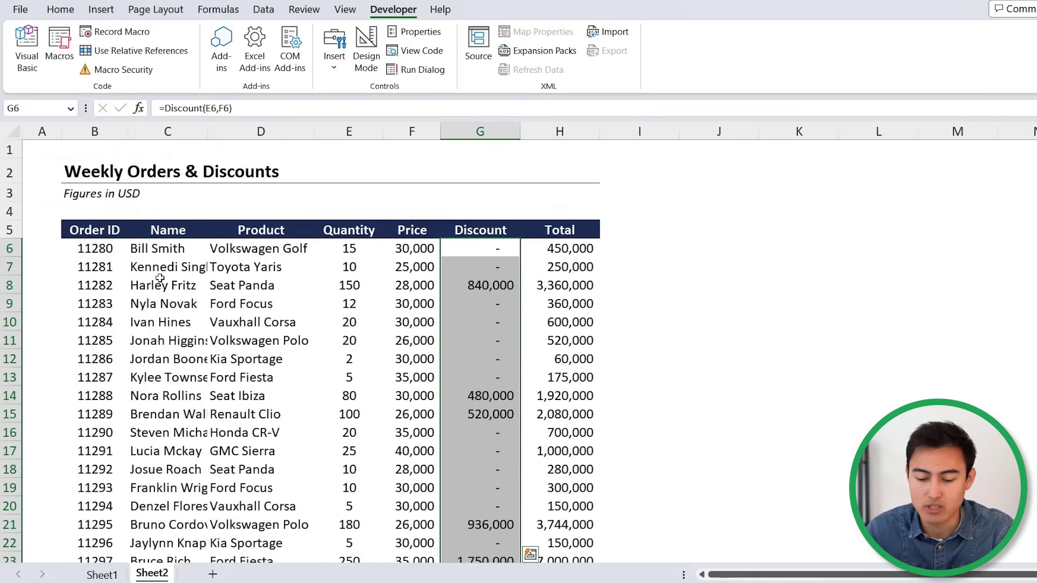
pyautogui.click(294, 286)
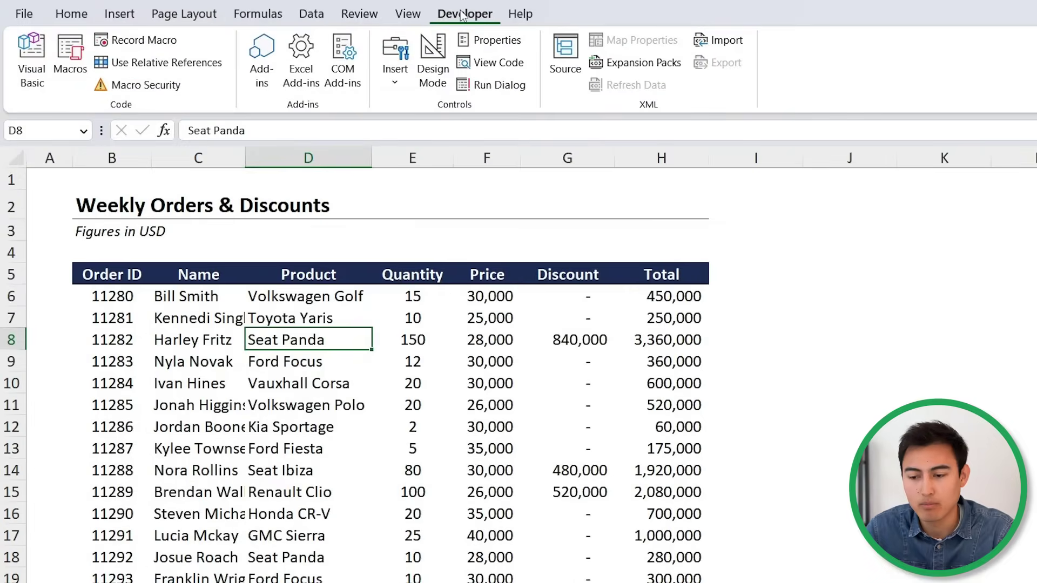
# Draw a Form Controls button near H2 and assign it the ClearContent macro
pyautogui.click(396, 60)
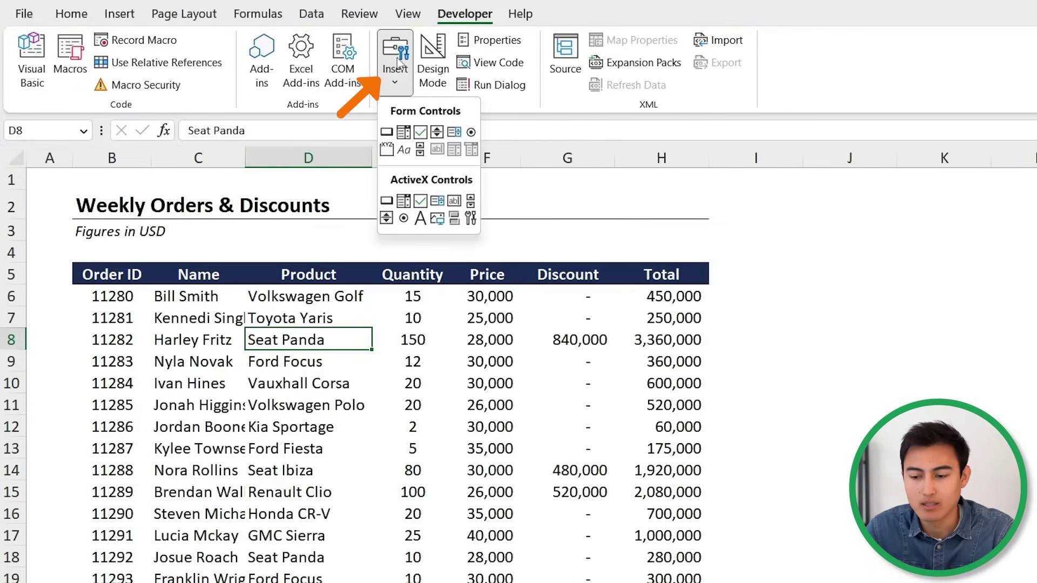
pyautogui.click(387, 132)
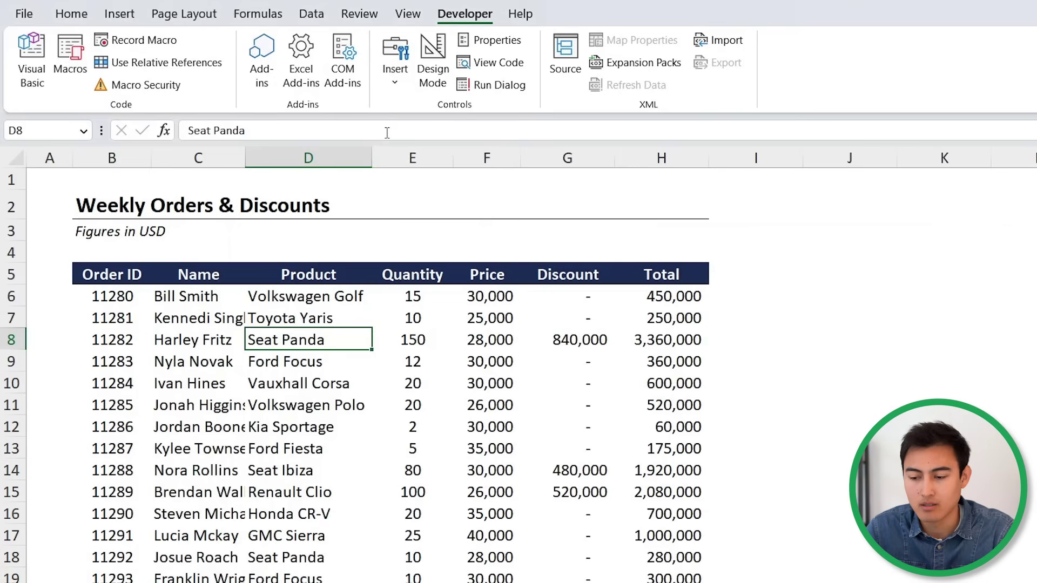
pyautogui.moveTo(600, 196); pyautogui.dragTo(708, 238)
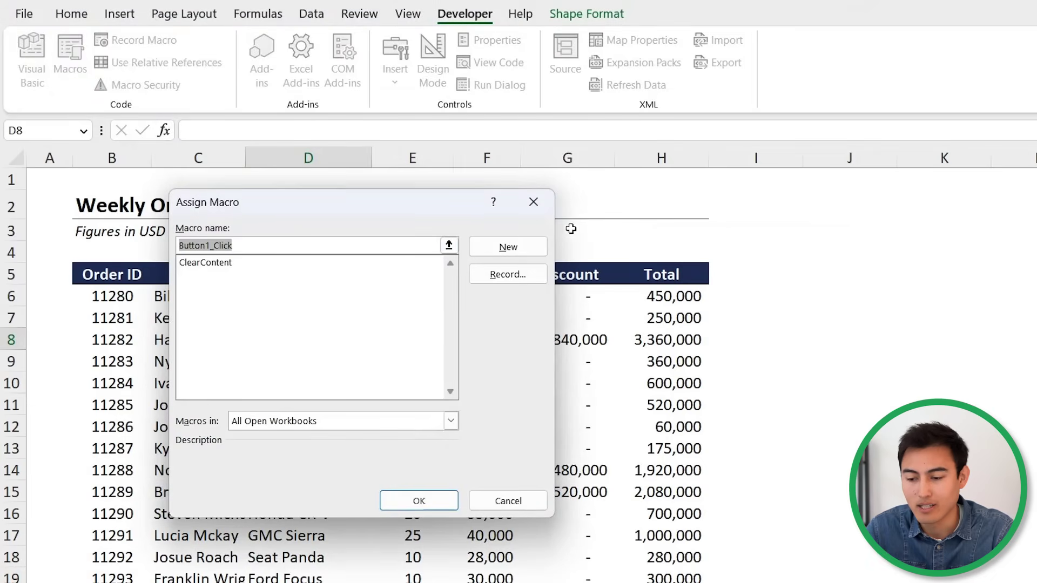
pyautogui.click(240, 265)
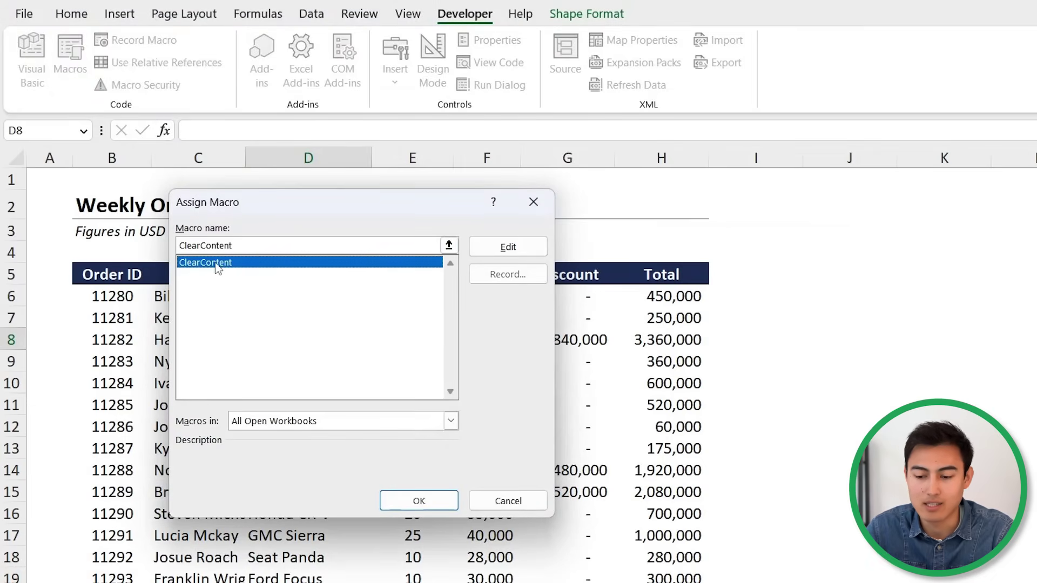
pyautogui.click(417, 503)
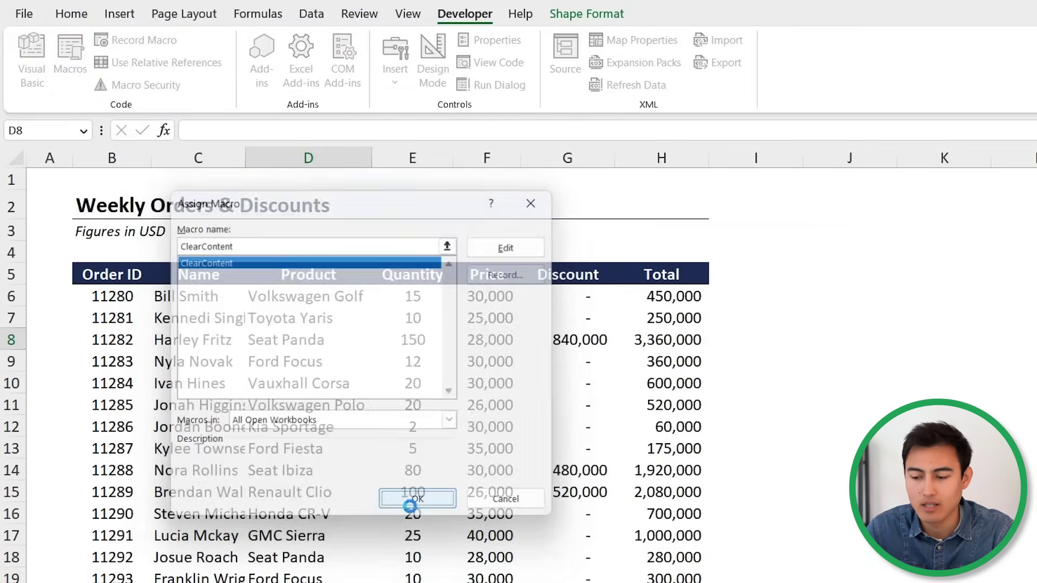
# Relabel Button 1 as Clear, then click it and answer Yes to wipe the order rows
pyautogui.click(639, 221)
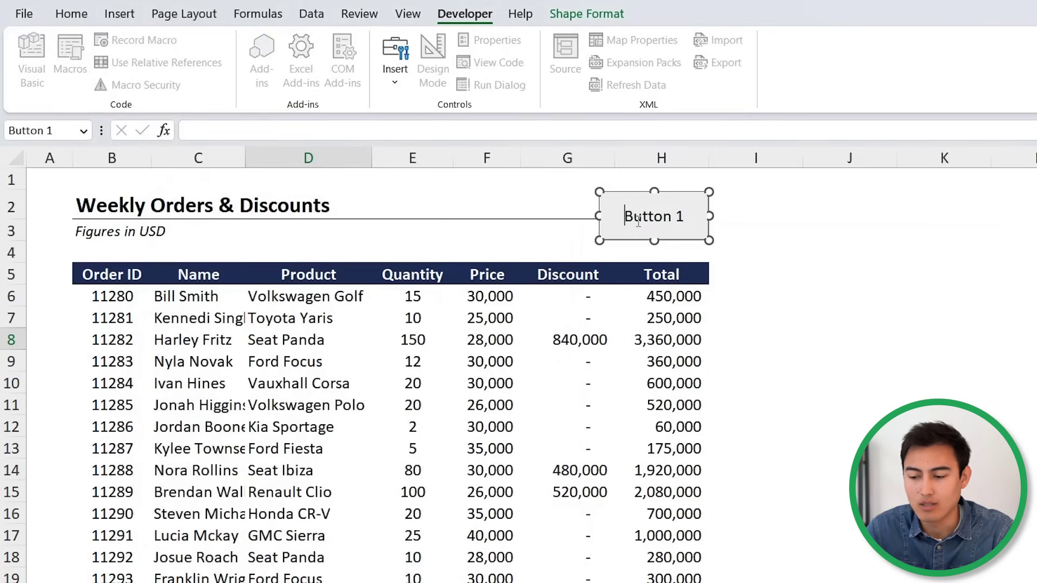
pyautogui.write('Cle')
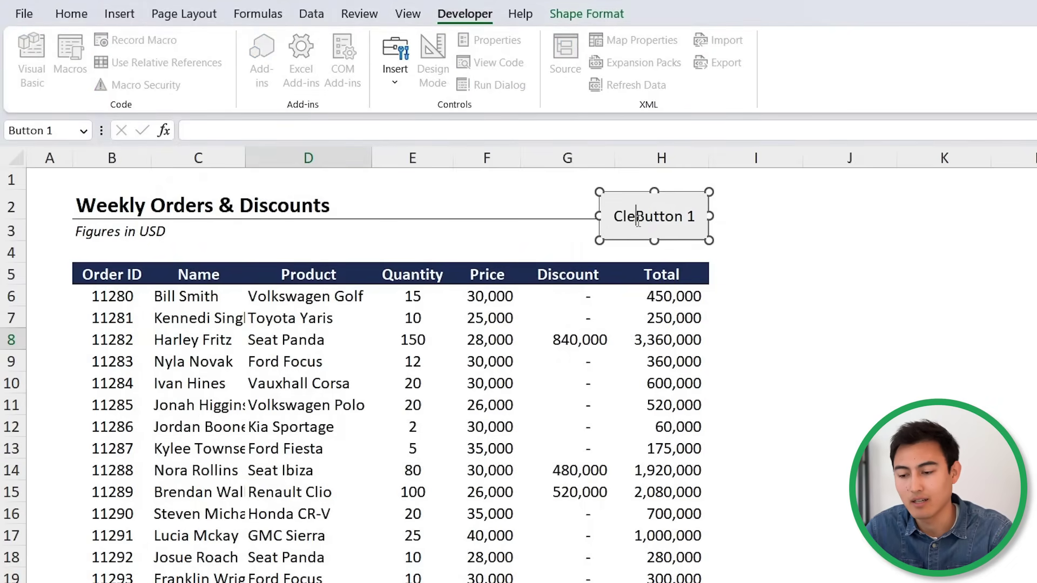
pyautogui.write('ar')
pyautogui.hotkey('shift', 'End')
pyautogui.press('Delete')
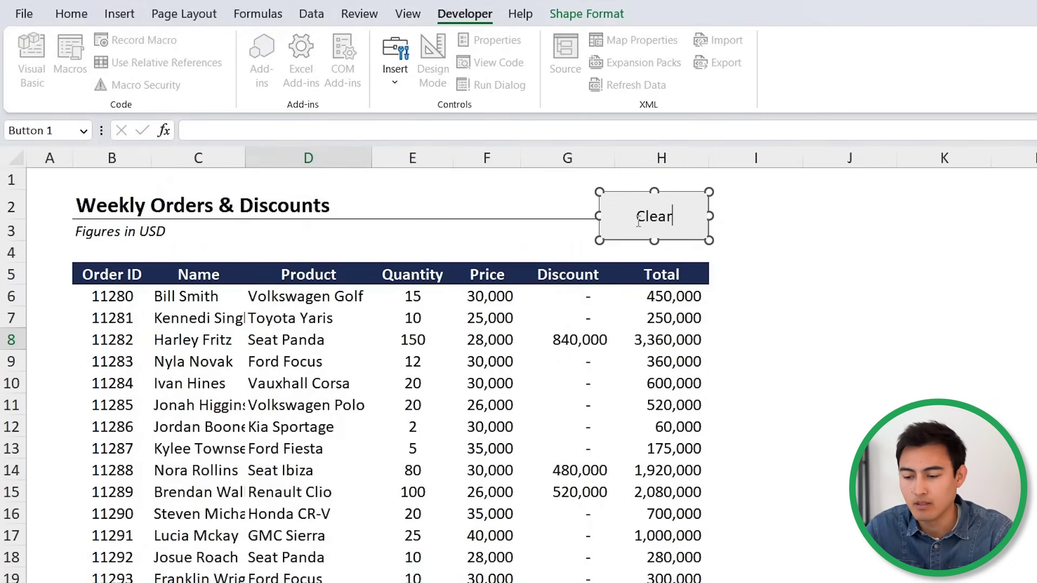
pyautogui.click(818, 274)
pyautogui.click(659, 238)
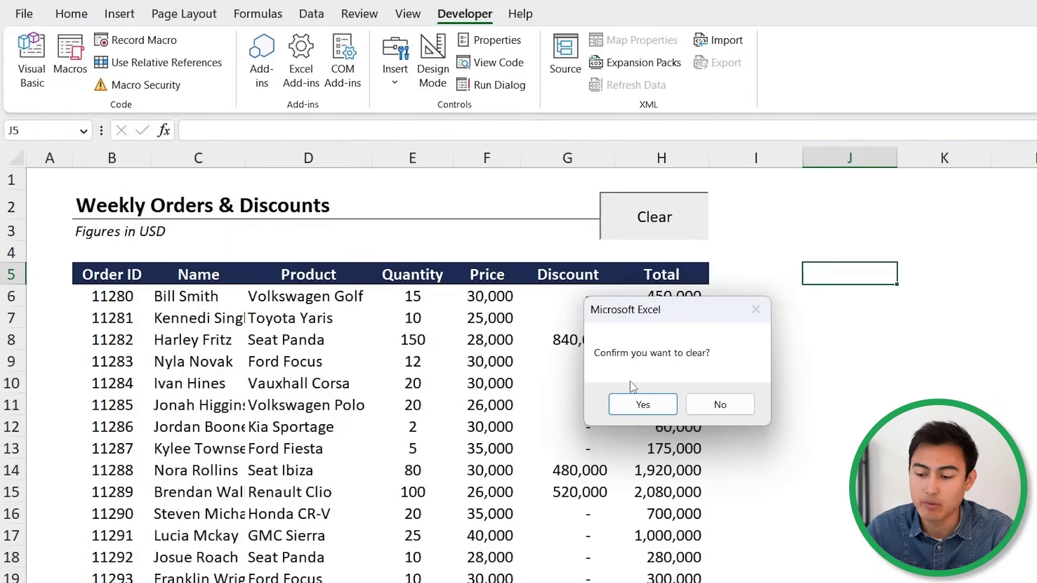
pyautogui.click(642, 404)
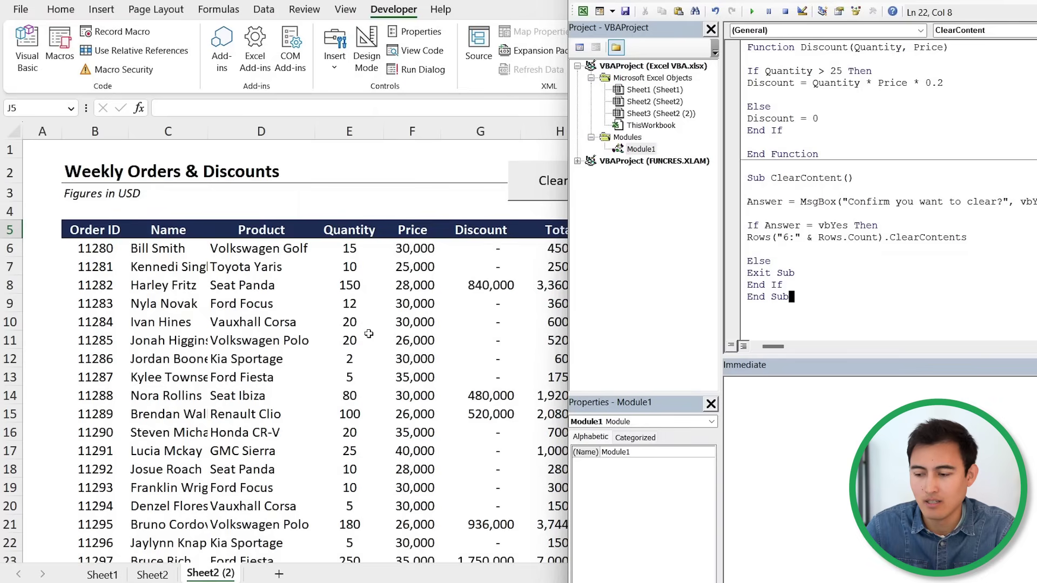
# Type Sub SendEmail() below ClearContent's End Sub, leaving blank lines inside the new sub
pyautogui.press('Return')
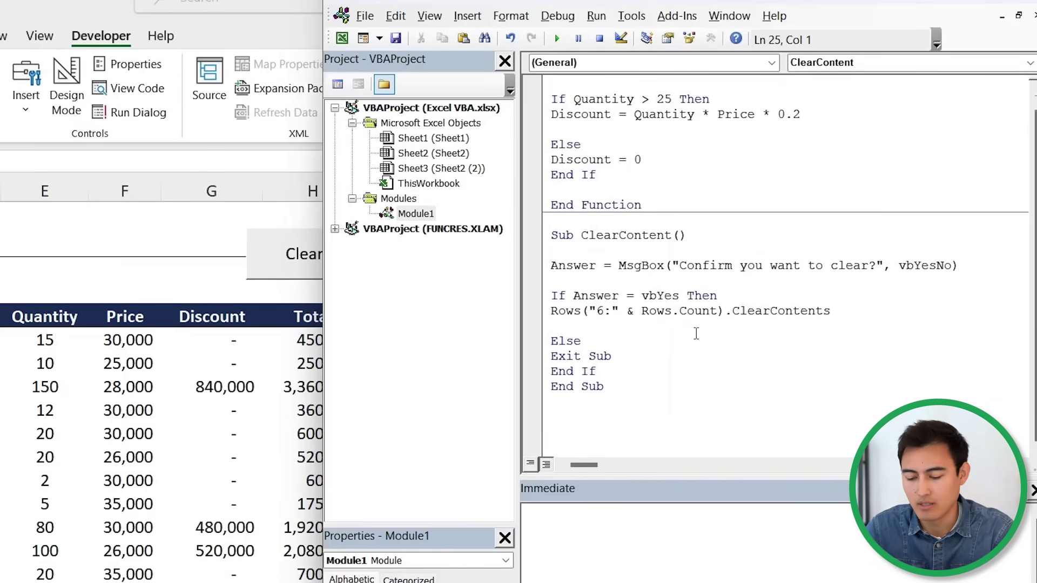
pyautogui.write('Sub ')
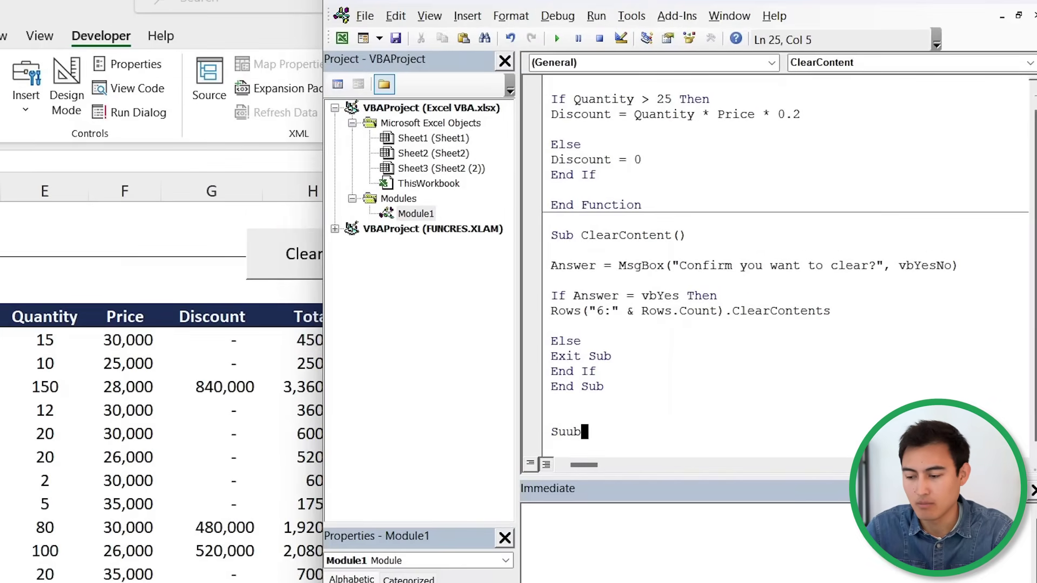
pyautogui.write('SendE')
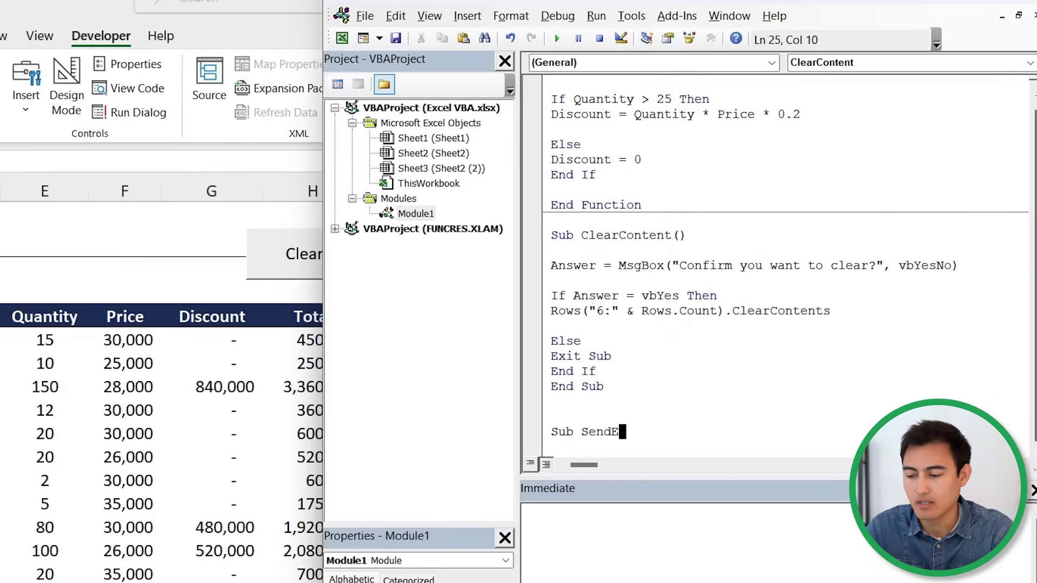
pyautogui.write('mail(')
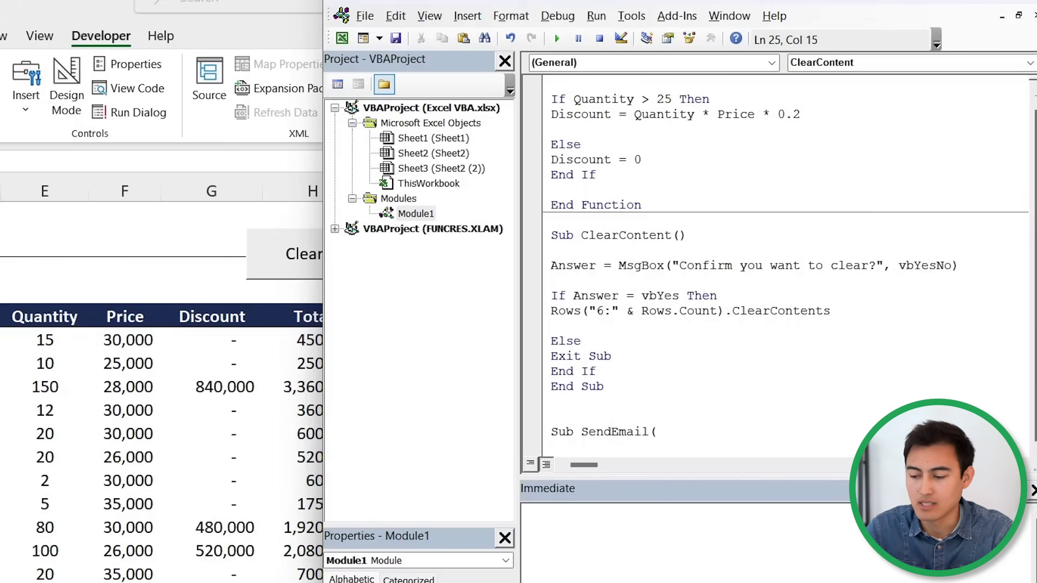
pyautogui.write(')')
pyautogui.press('Return')
pyautogui.press('Return')
pyautogui.press('Return')
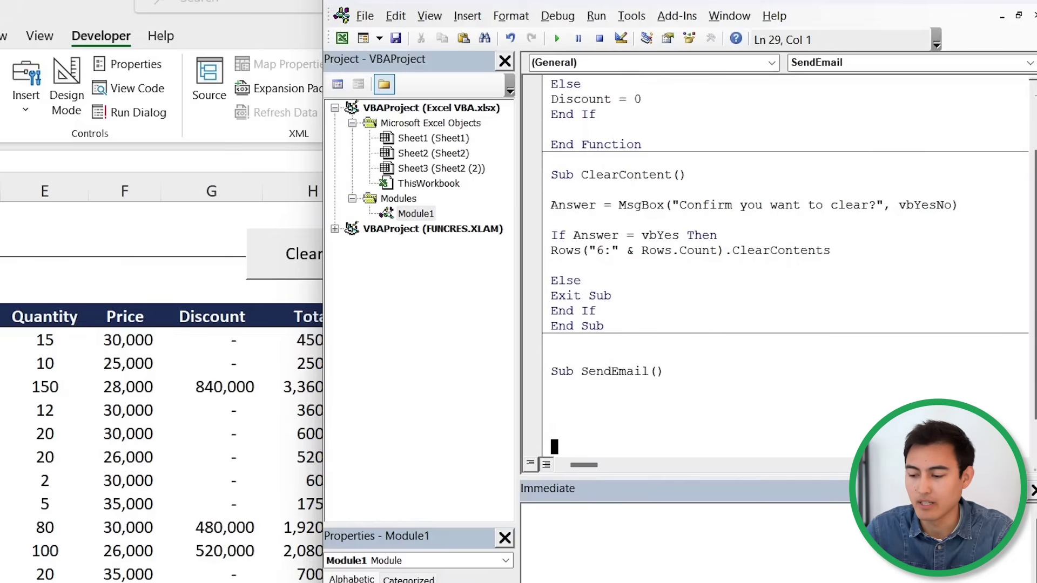
pyautogui.press('Return')
pyautogui.press('Return')
pyautogui.press('Return')
pyautogui.press('Down')
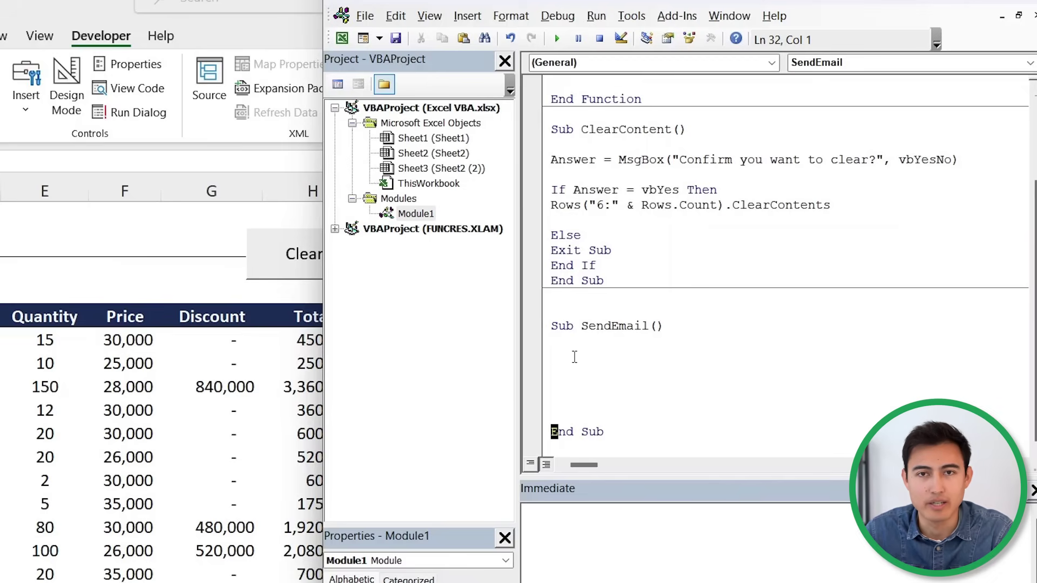
pyautogui.write('Dim OutApp As Object Dim OutMail As Object  Set OutApp = CreateObject("Outlook.Application") Set OutMail = OutApp.CreateItem(0)  With OutMail .To .Subject .Body .Attachments .Display End With  Set OutApp = Nothing Set OutMail = Nothing')
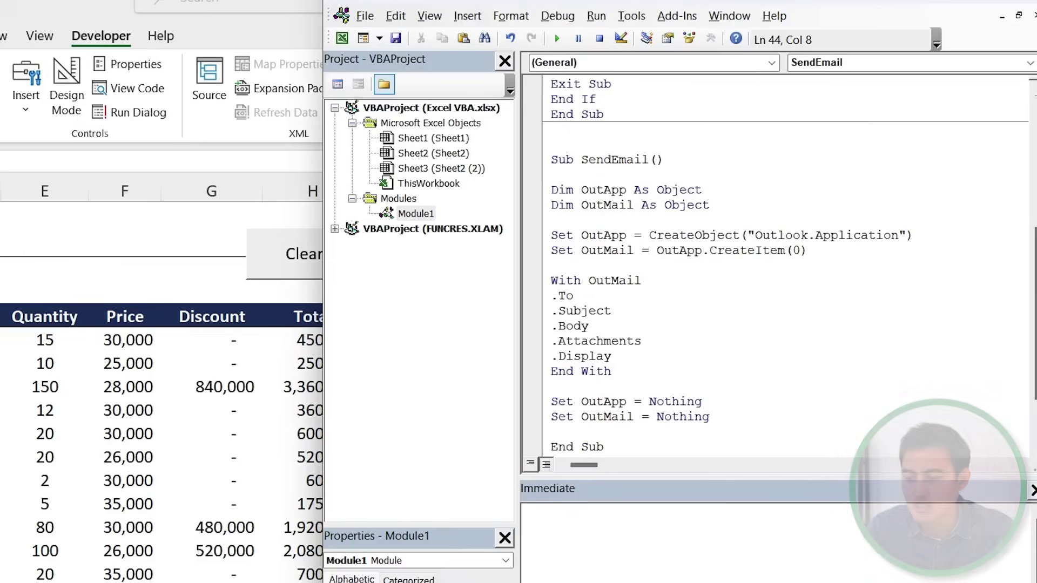
pyautogui.scroll(-1, 672, 295)
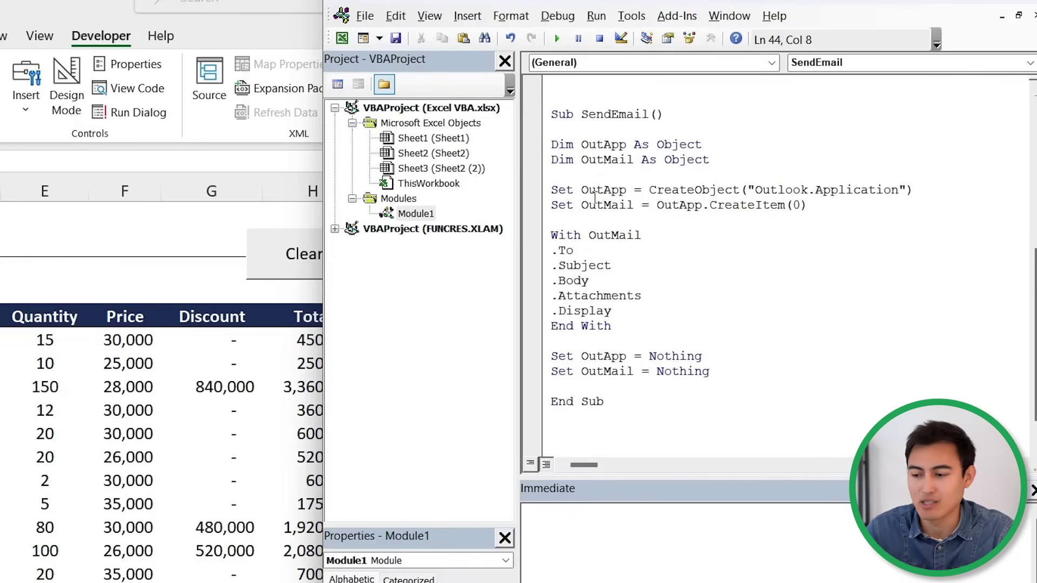
pyautogui.click(735, 159)
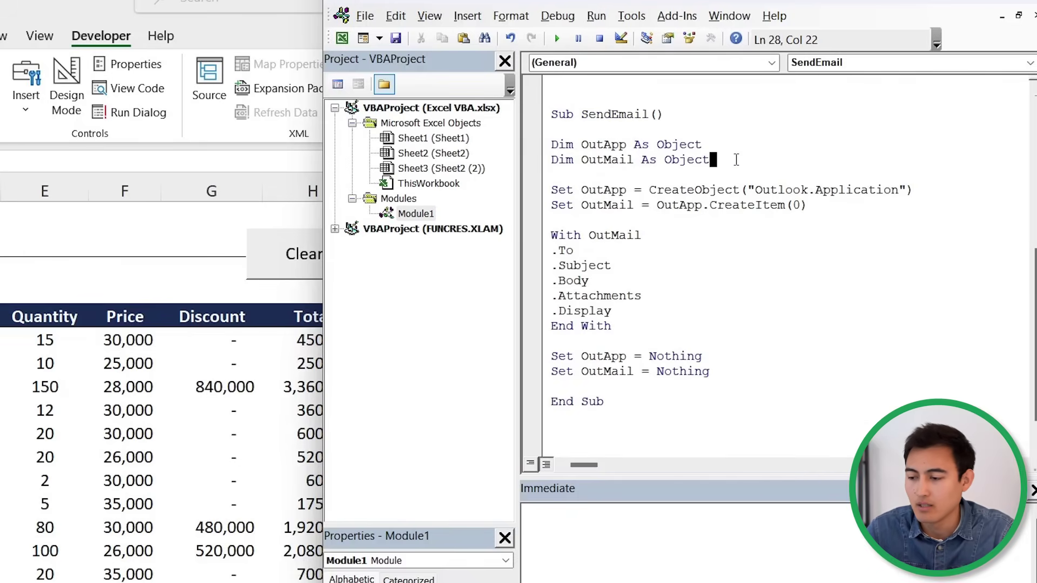
pyautogui.hotkey('shift', 'Up')
pyautogui.hotkey('shift', 'Home')
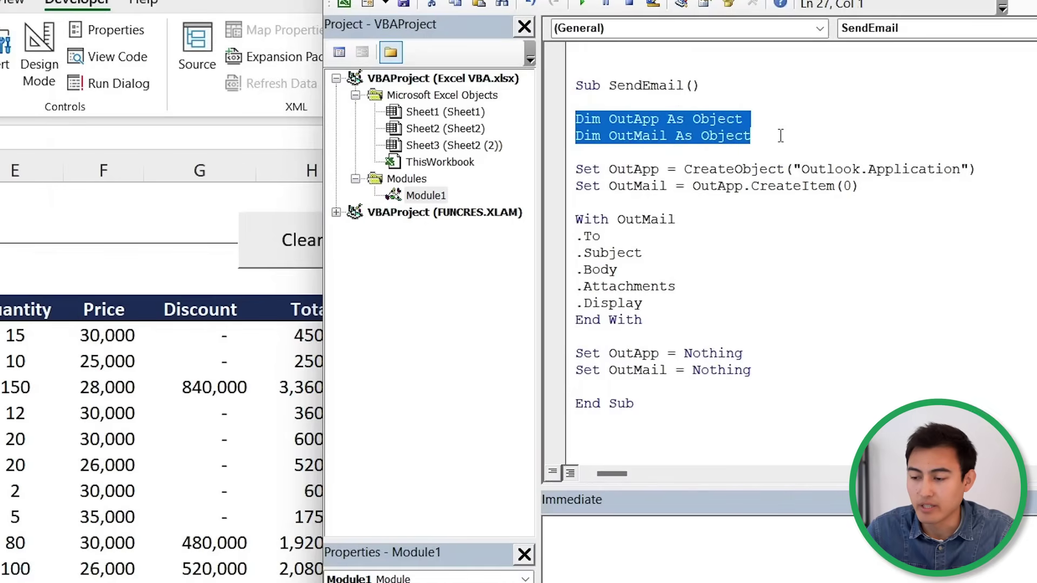
pyautogui.press('Right')
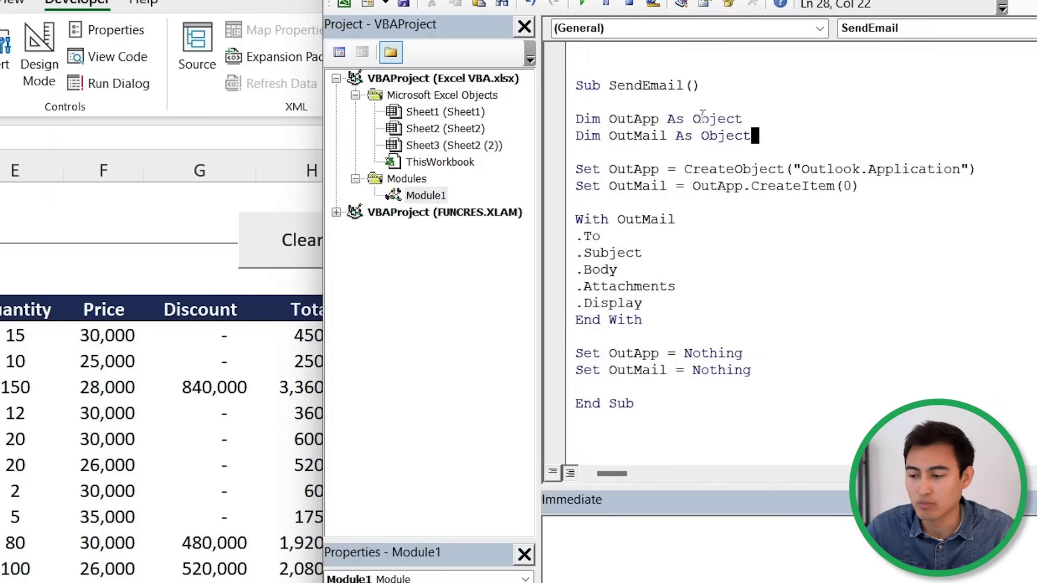
pyautogui.press('Down')
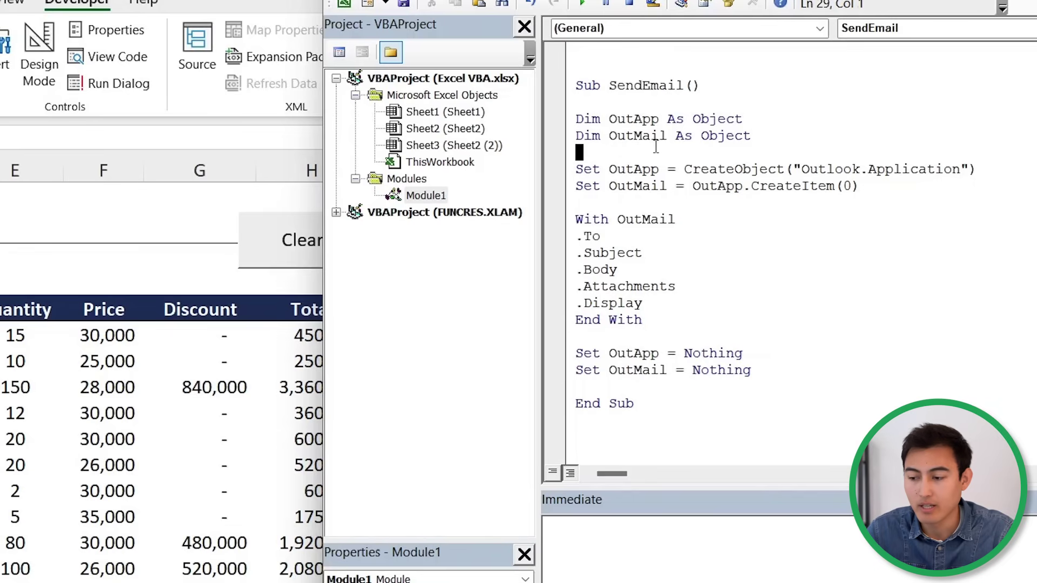
pyautogui.hotkey('shift', 'Down')
pyautogui.hotkey('shift', 'Down')
pyautogui.hotkey('shift', 'Down')
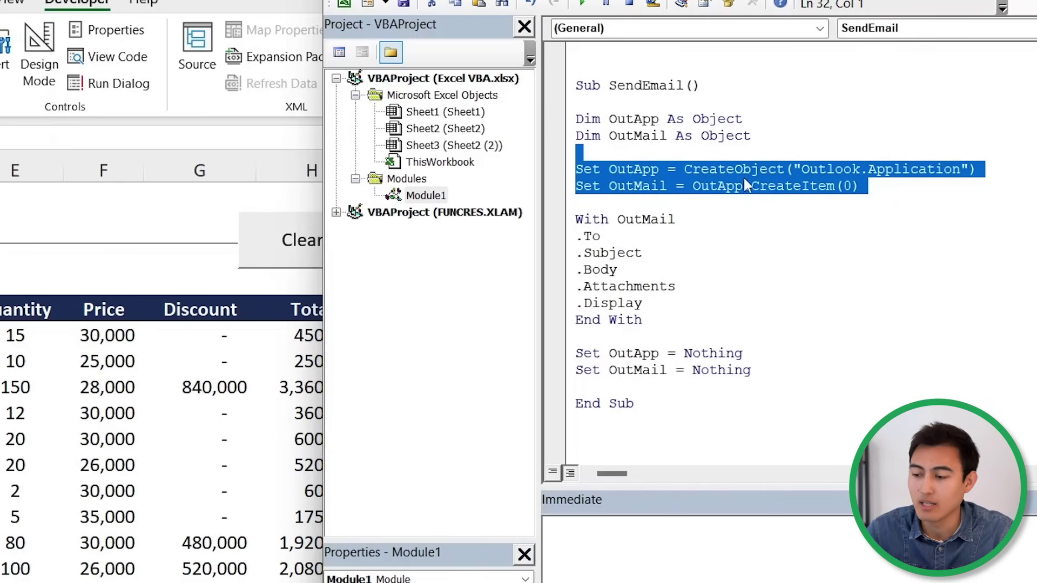
pyautogui.press('Right')
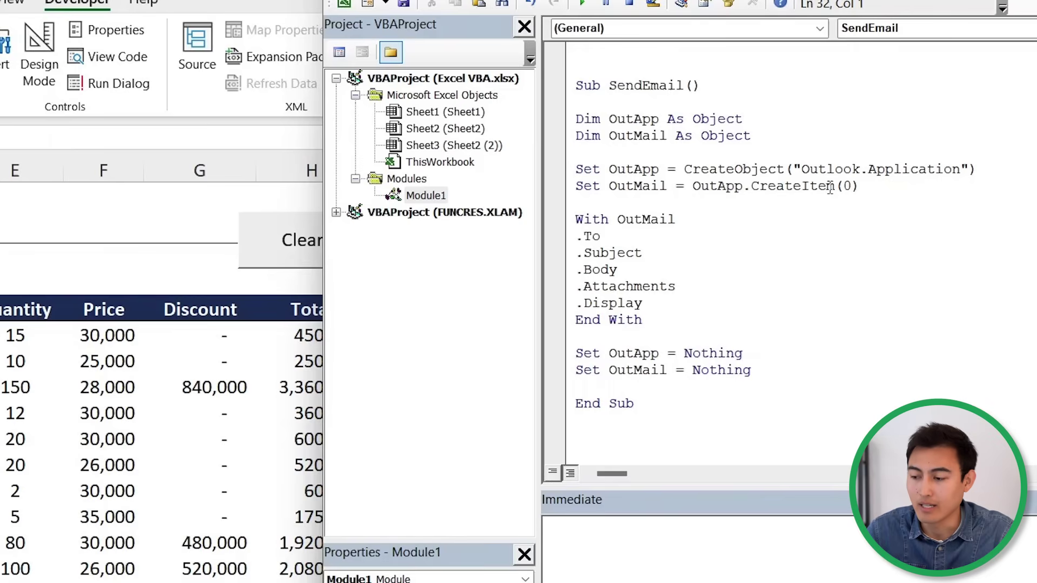
pyautogui.scroll(1, 660, 223)
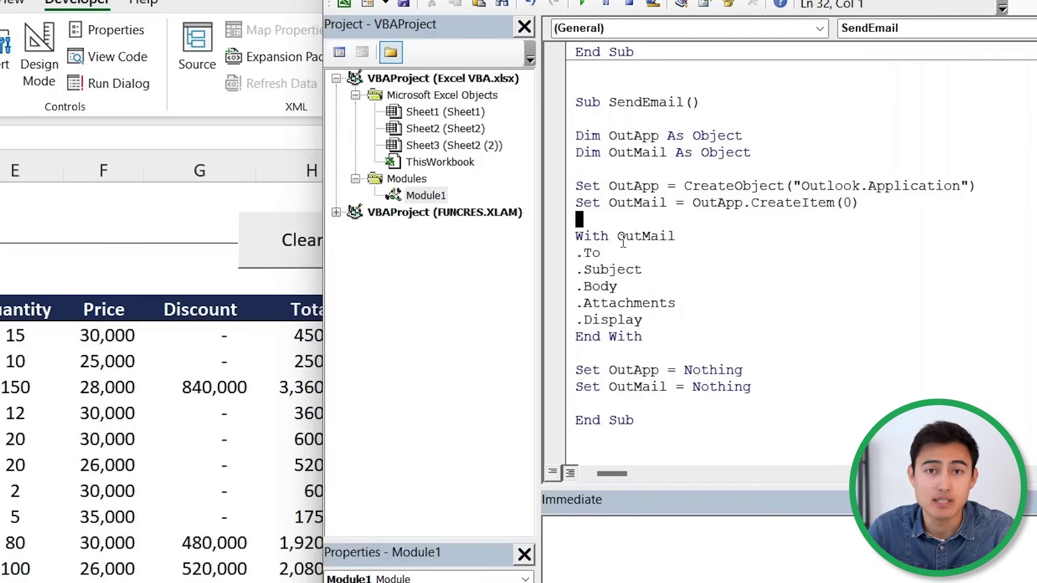
# Set the email's .To address, .Subject "Excel File" and .Body "This is a test"
pyautogui.click(635, 251)
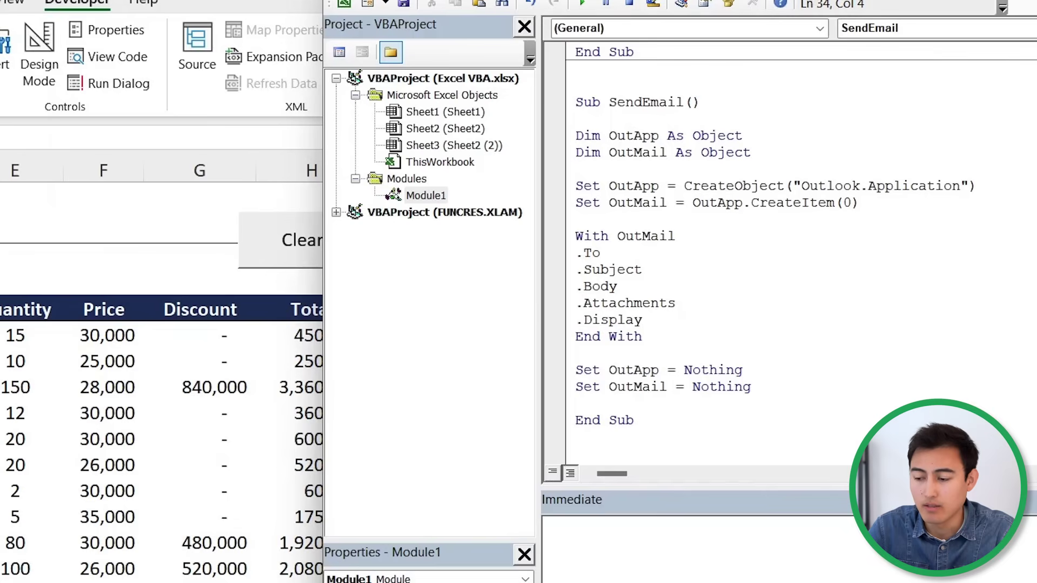
pyautogui.write('= ')
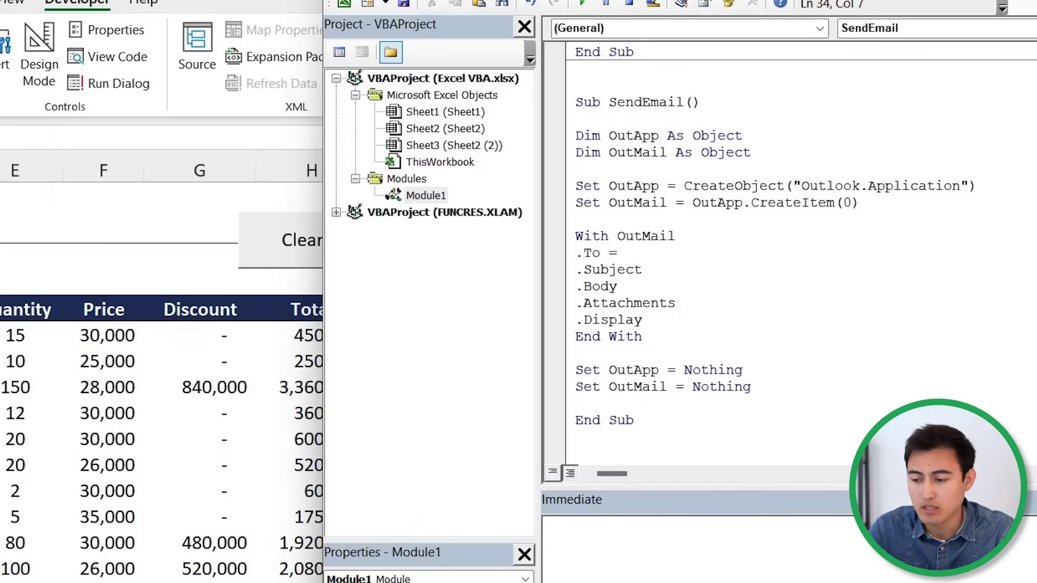
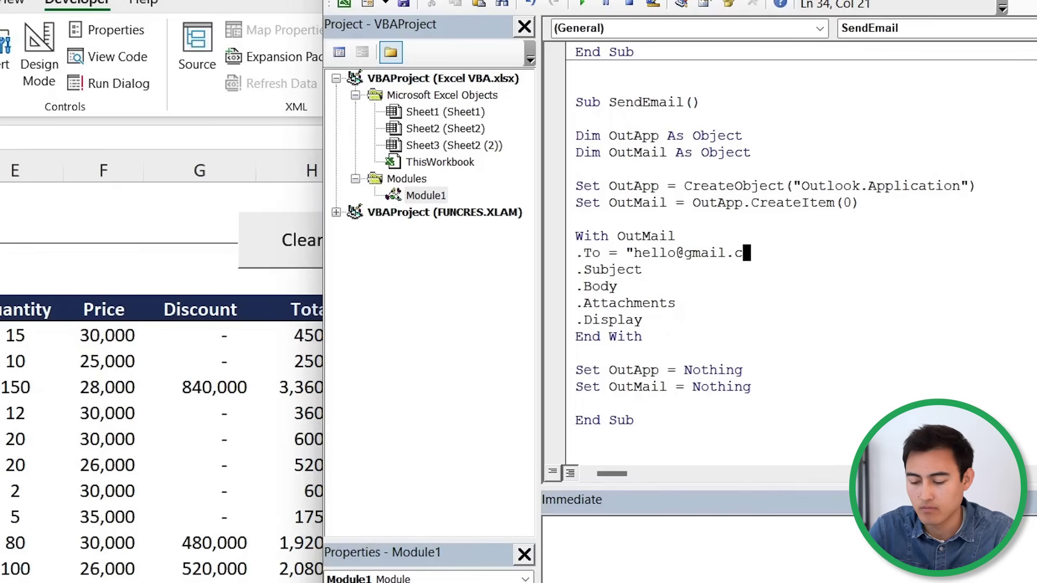
pyautogui.press('Down')
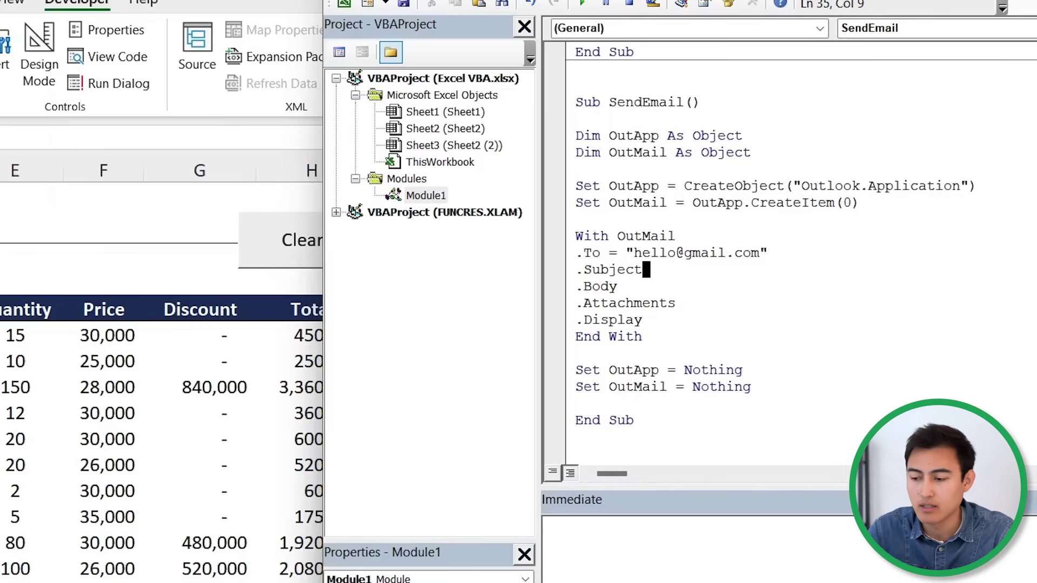
pyautogui.write('= ')
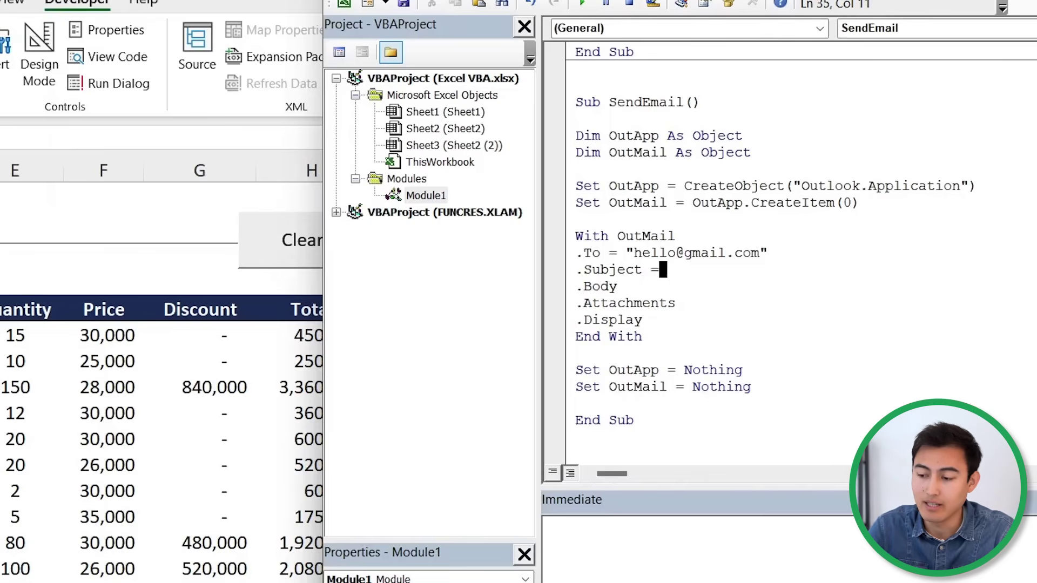
pyautogui.write('"E')
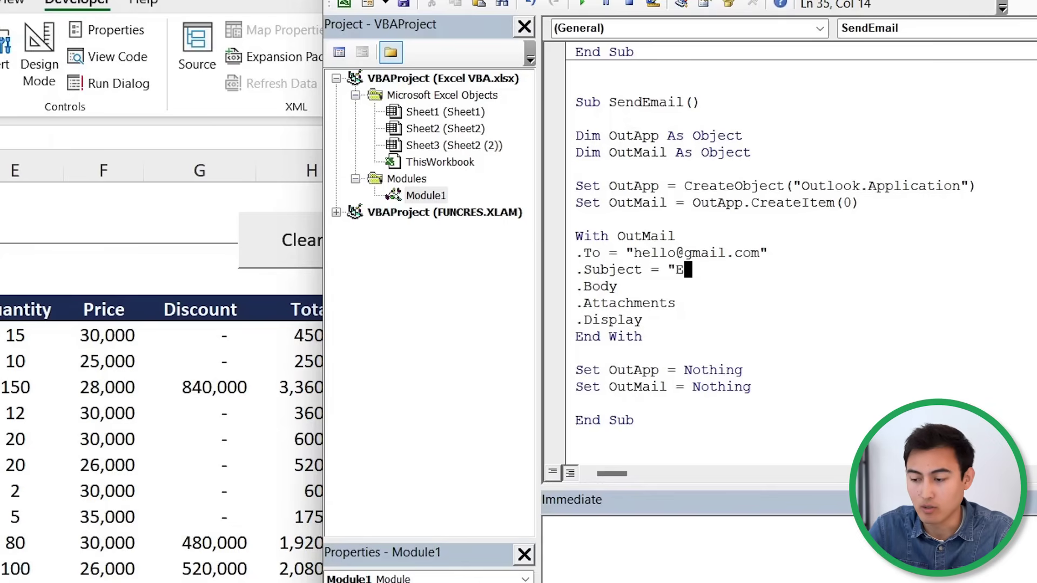
pyautogui.write('xcel File')
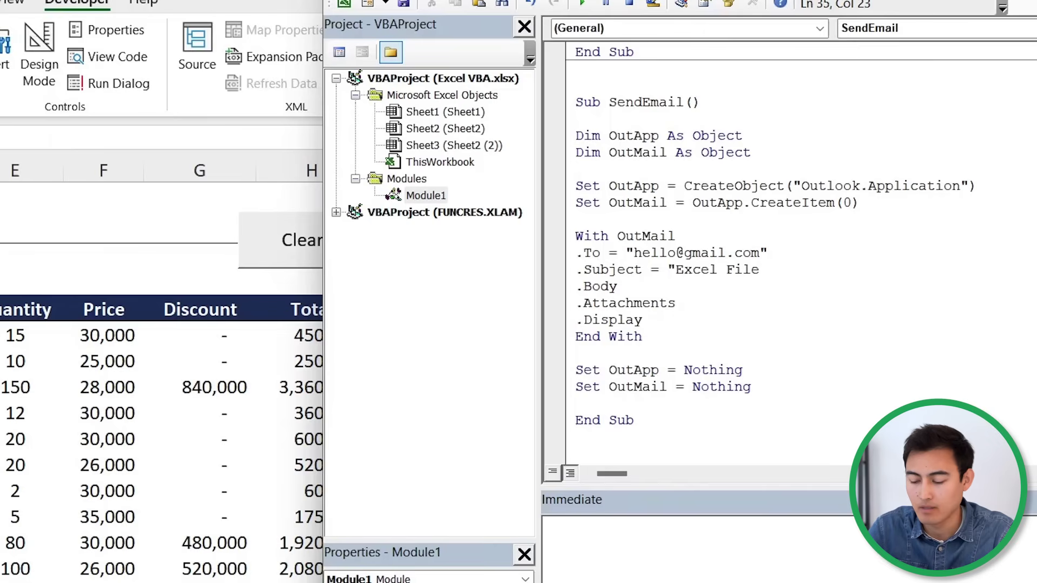
pyautogui.write('"')
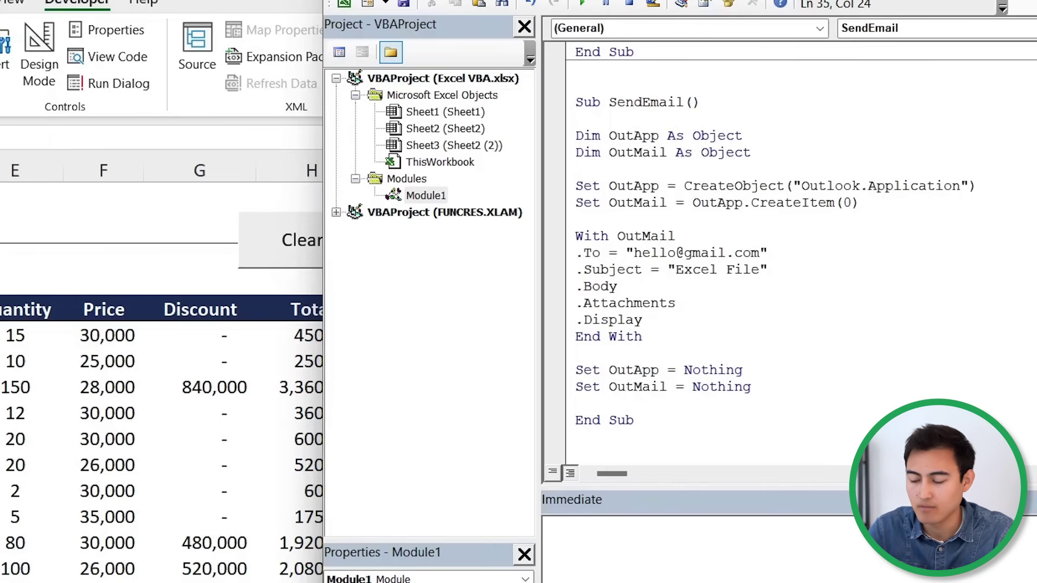
pyautogui.press('Down')
pyautogui.write('= ')
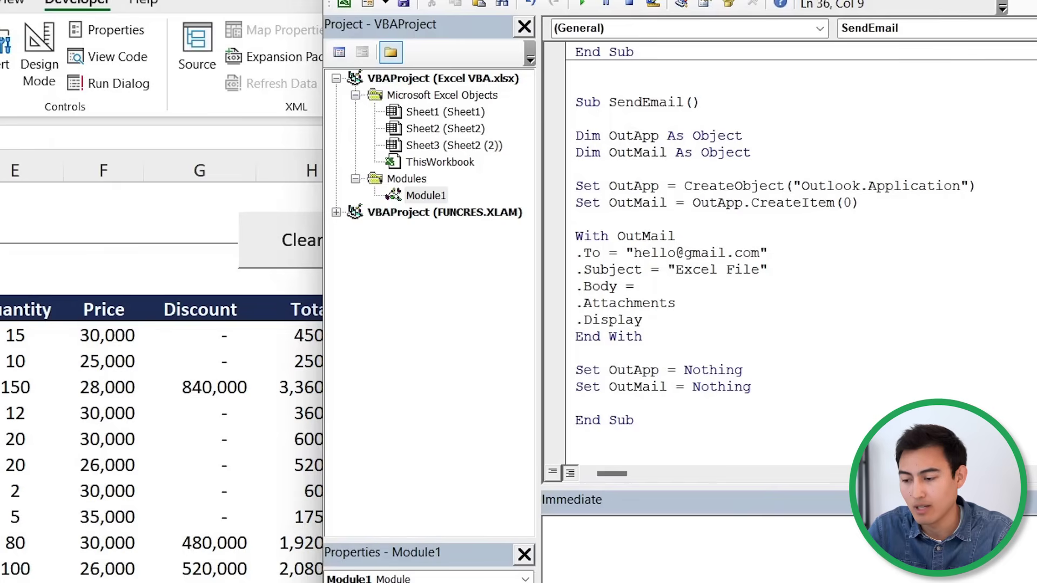
pyautogui.write('"')
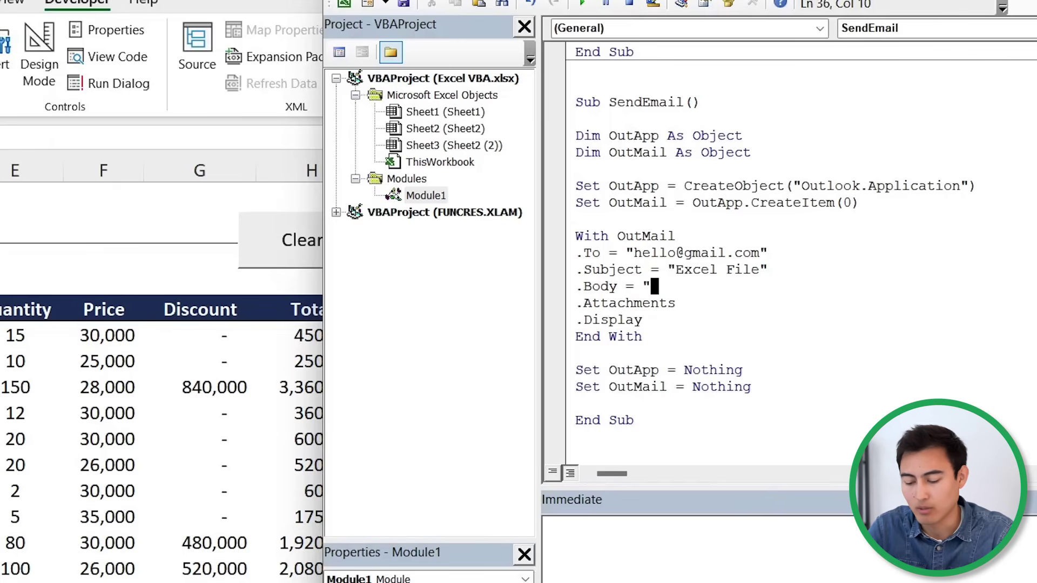
pyautogui.write('This')
pyautogui.press('BackSpace')
pyautogui.press('BackSpace')
pyautogui.press('BackSpace')
pyautogui.press('BackSpace')
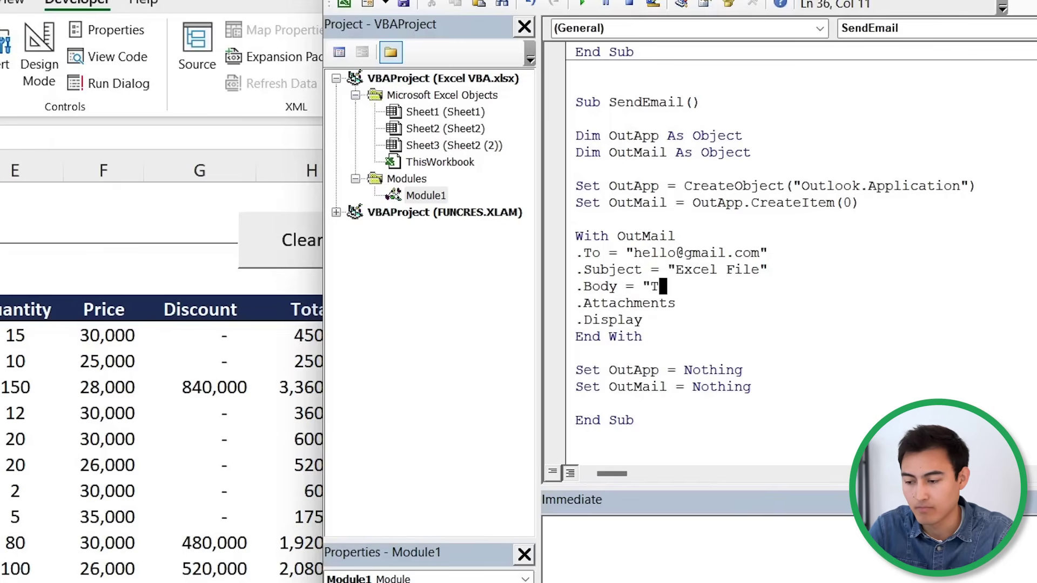
pyautogui.write('his is a test"')
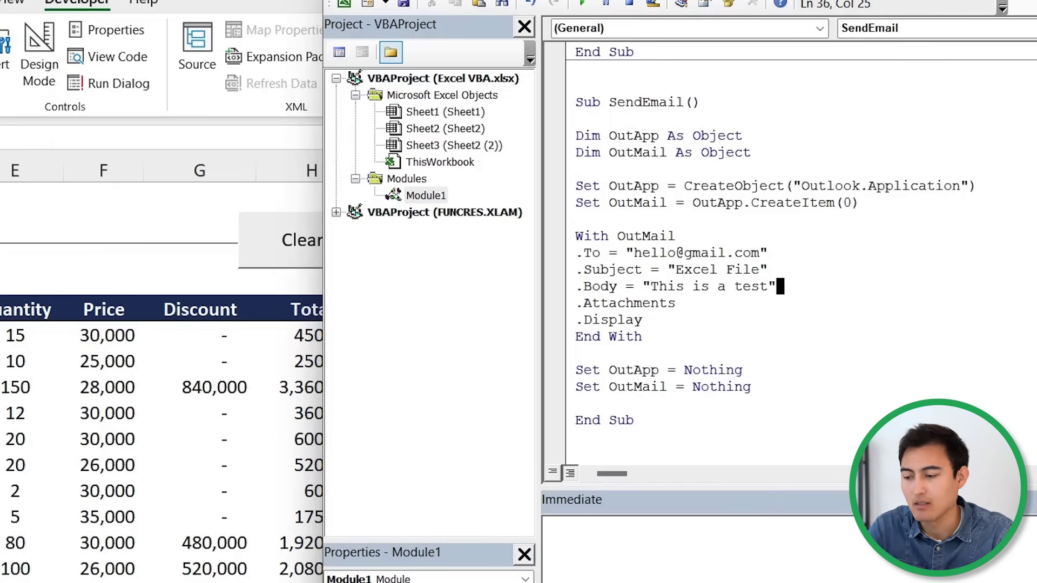
# Add .Attachments.Add ThisWorkbook.FullName and finish the email settings block
pyautogui.press('Down')
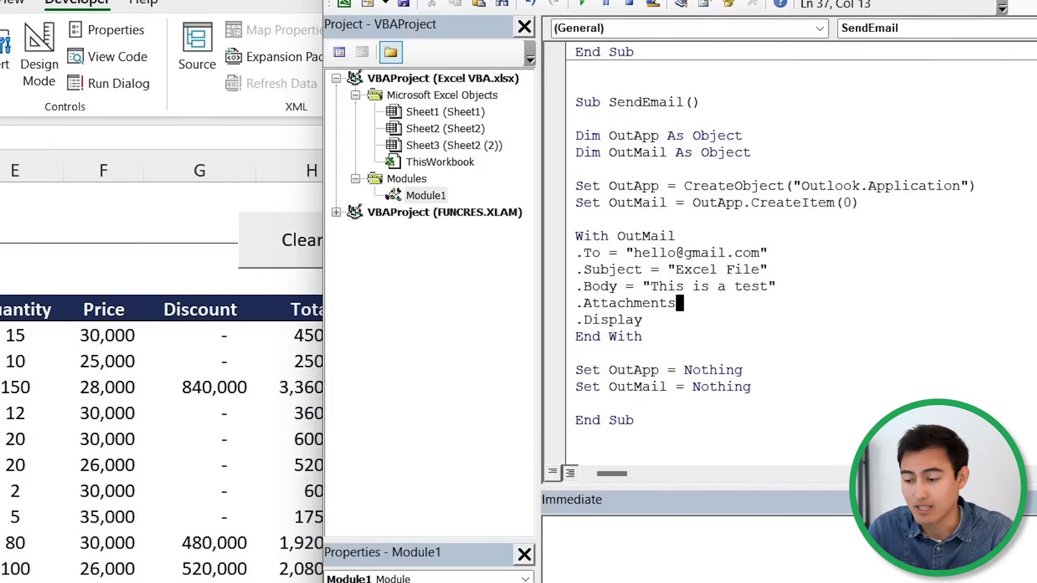
pyautogui.write('.Add')
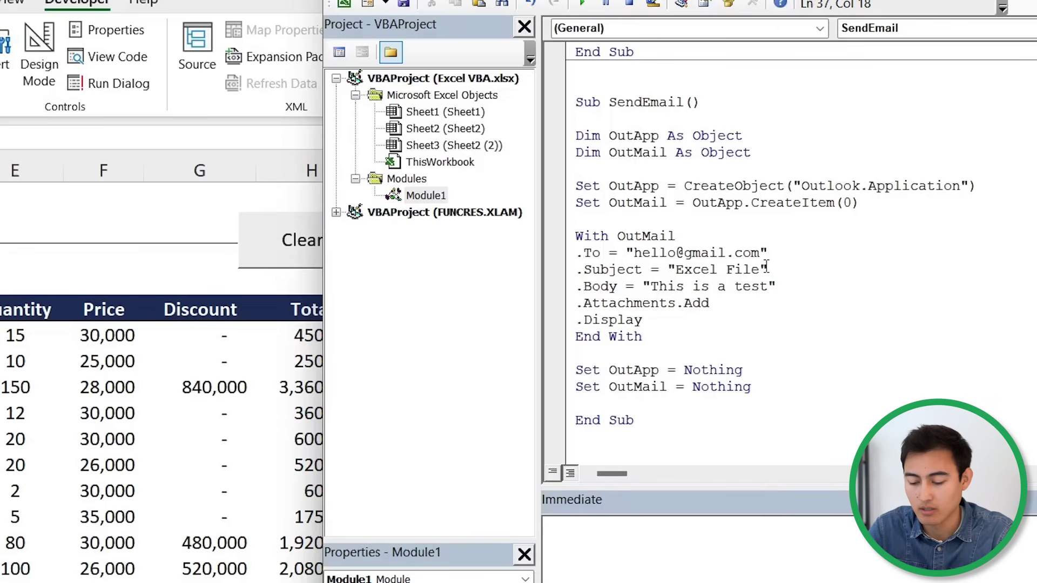
pyautogui.write(' THis')
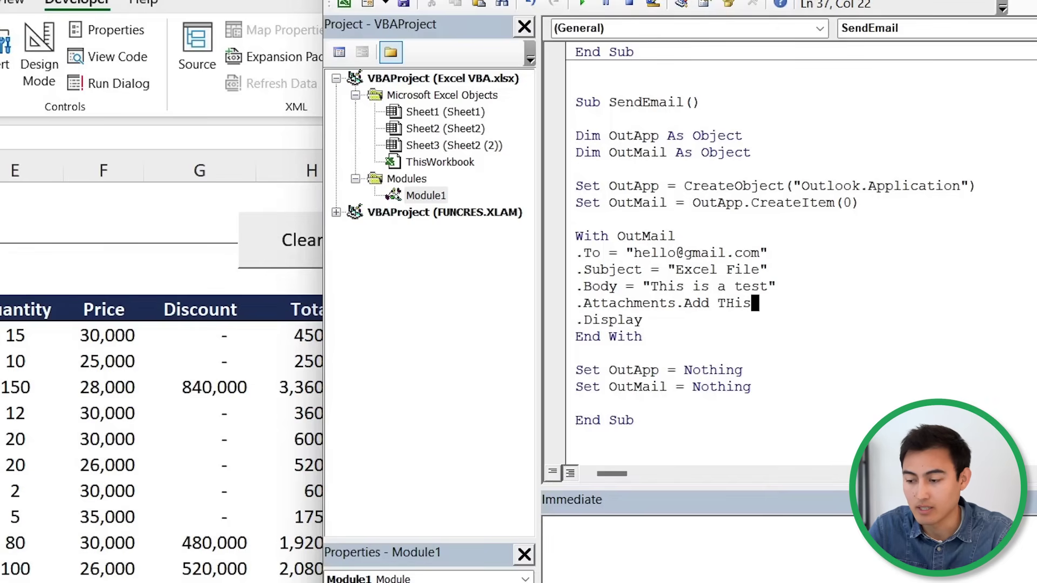
pyautogui.write('Wor')
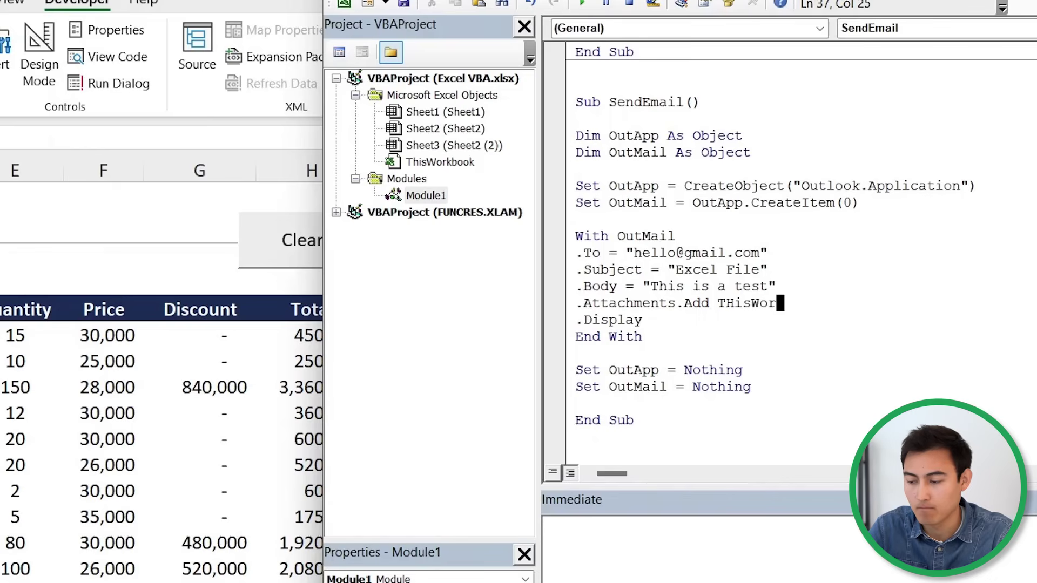
pyautogui.write('kbook.')
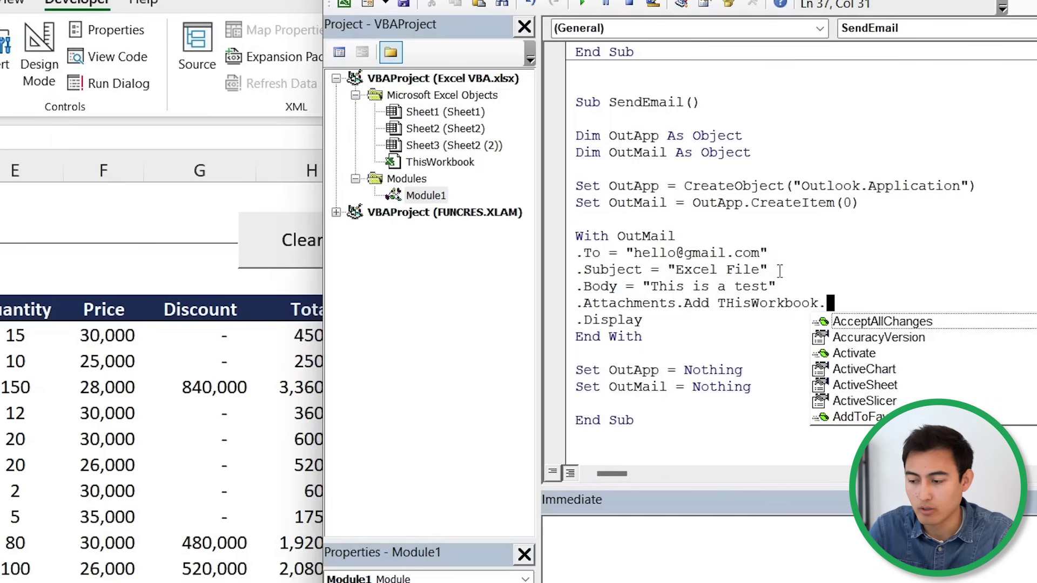
pyautogui.write('FullN')
pyautogui.press('Tab')
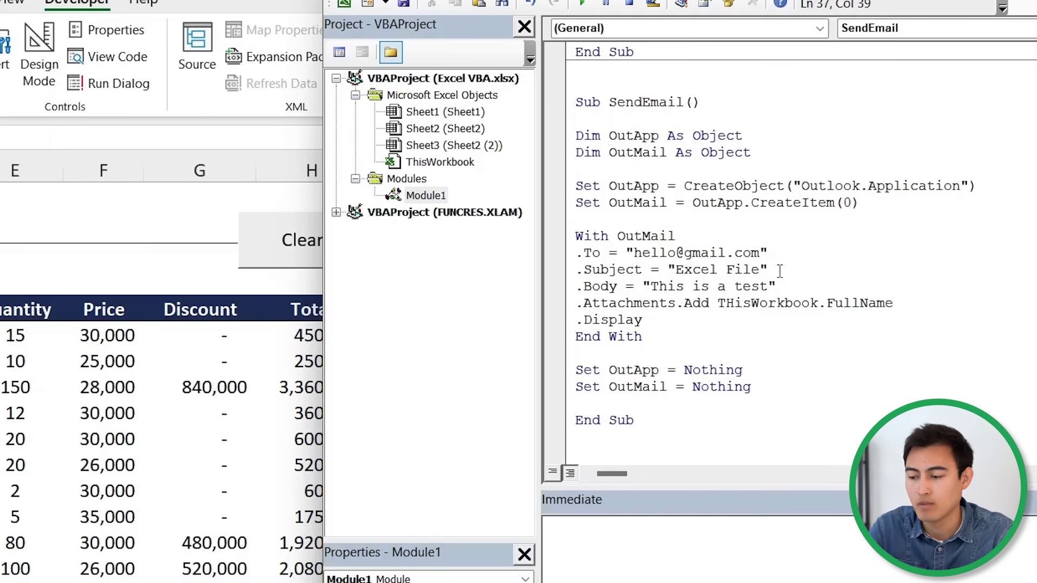
pyautogui.press('Down')
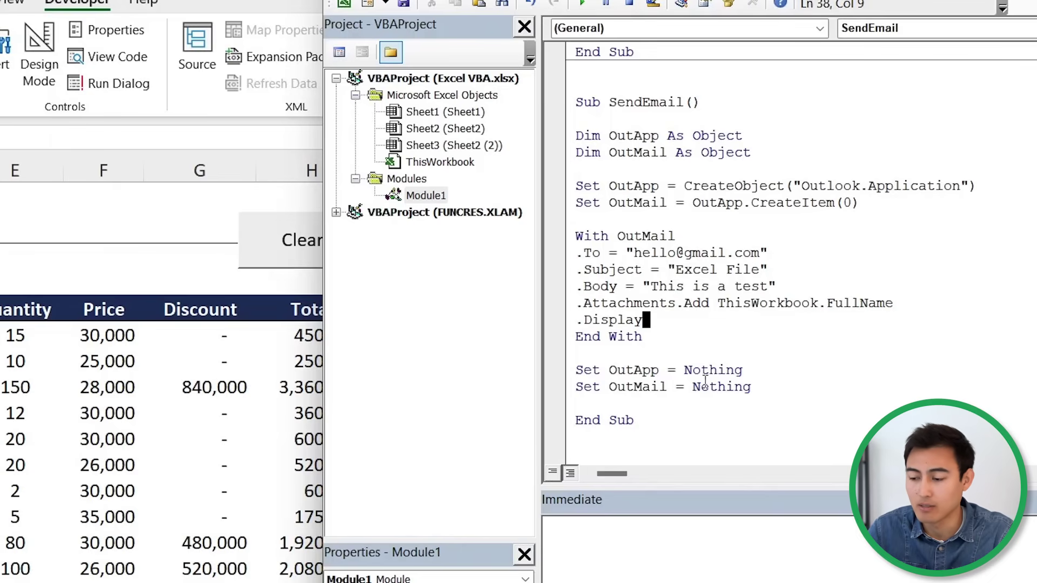
pyautogui.press('Down')
pyautogui.press('Down')
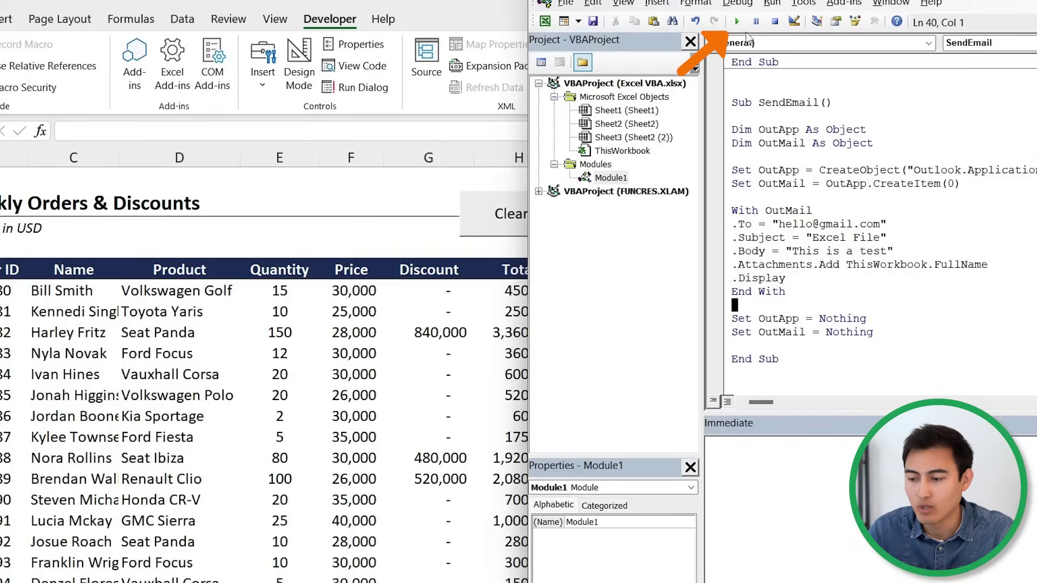
pyautogui.click(735, 22)
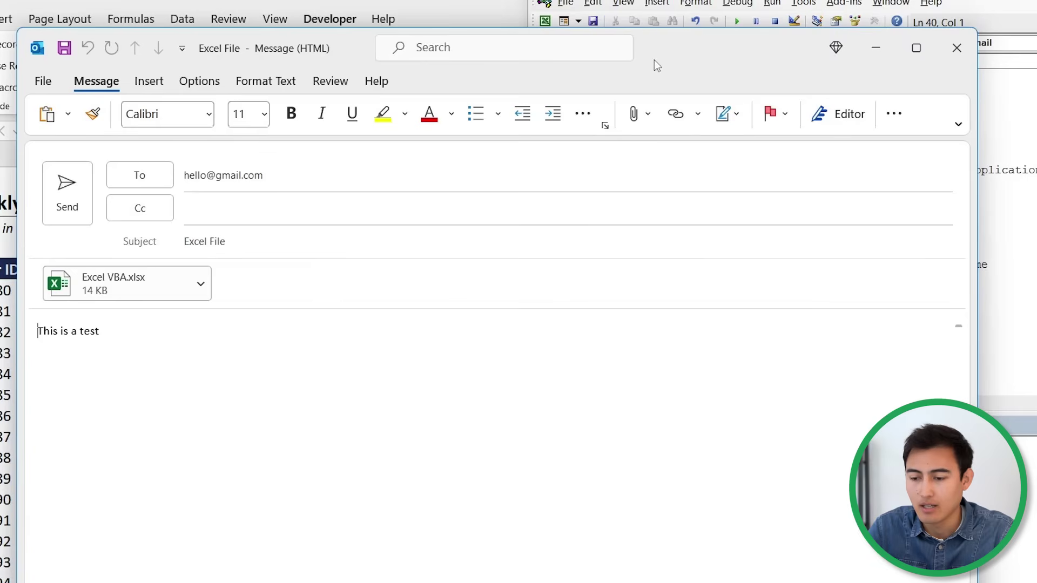